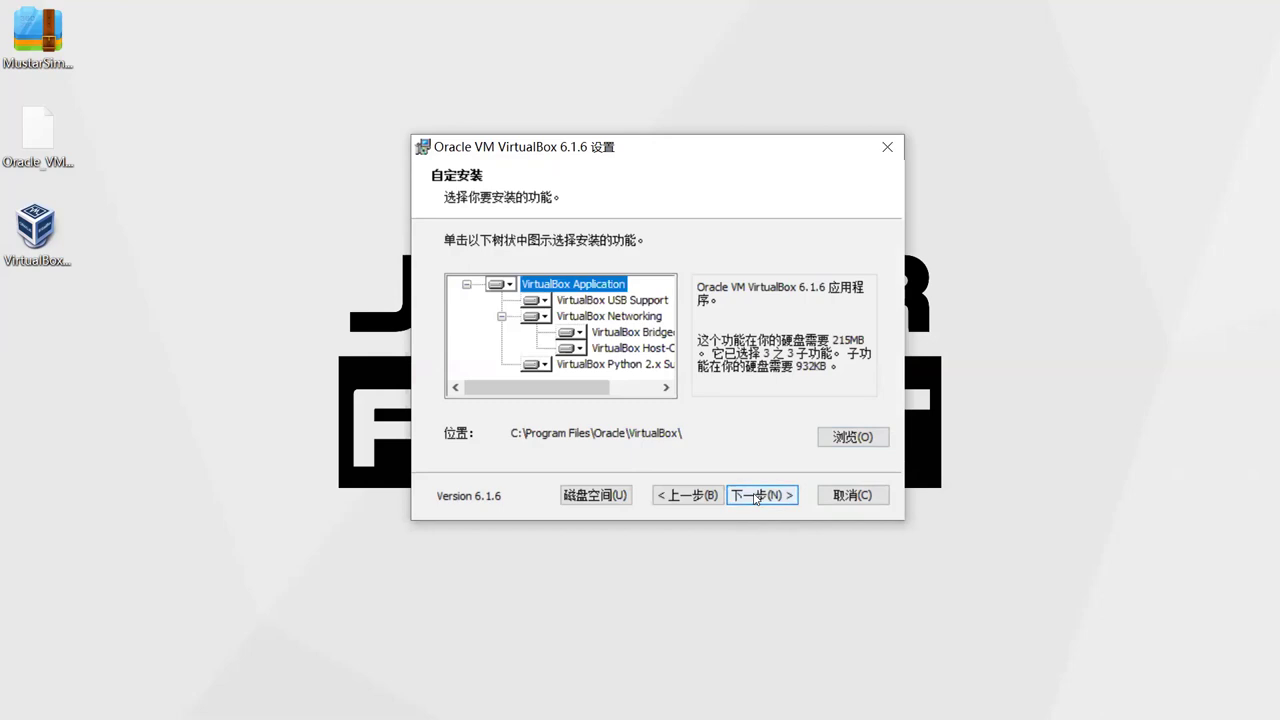
- Install VirtualBox 6.1.6 with the default features, location and shortcut options, and launch it when setup finishes
left_click(757, 498)
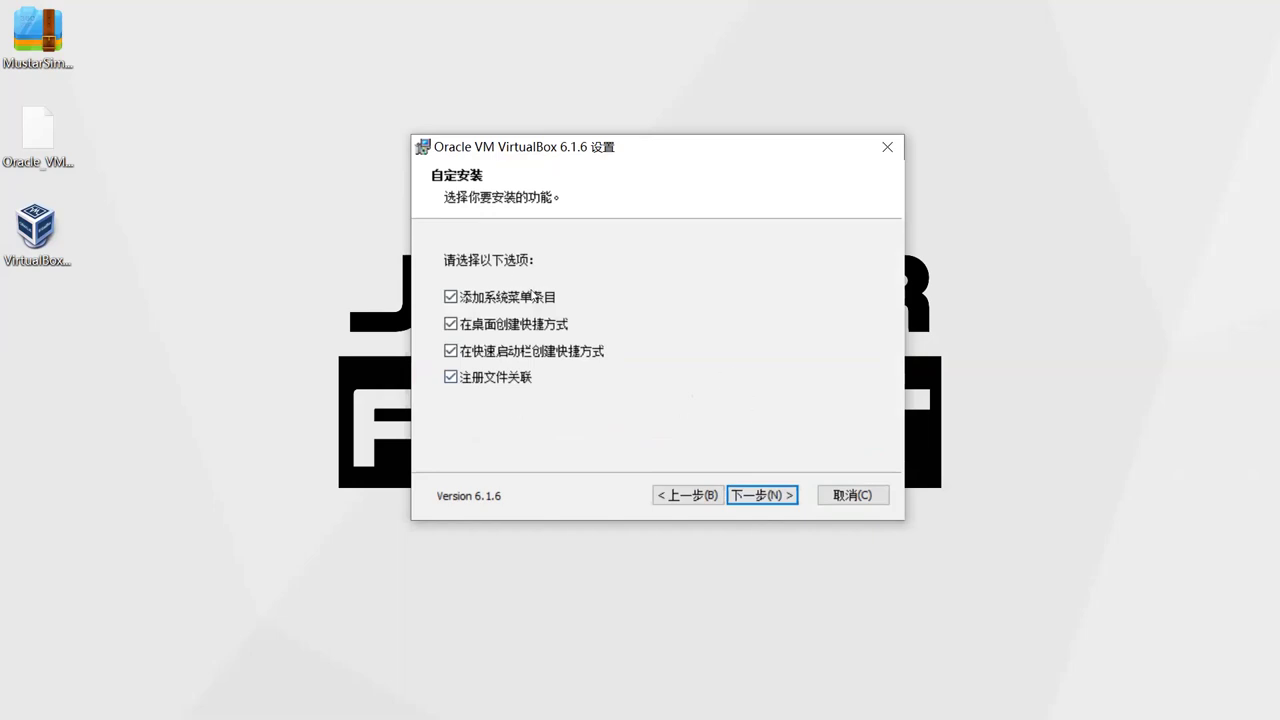
left_click(777, 495)
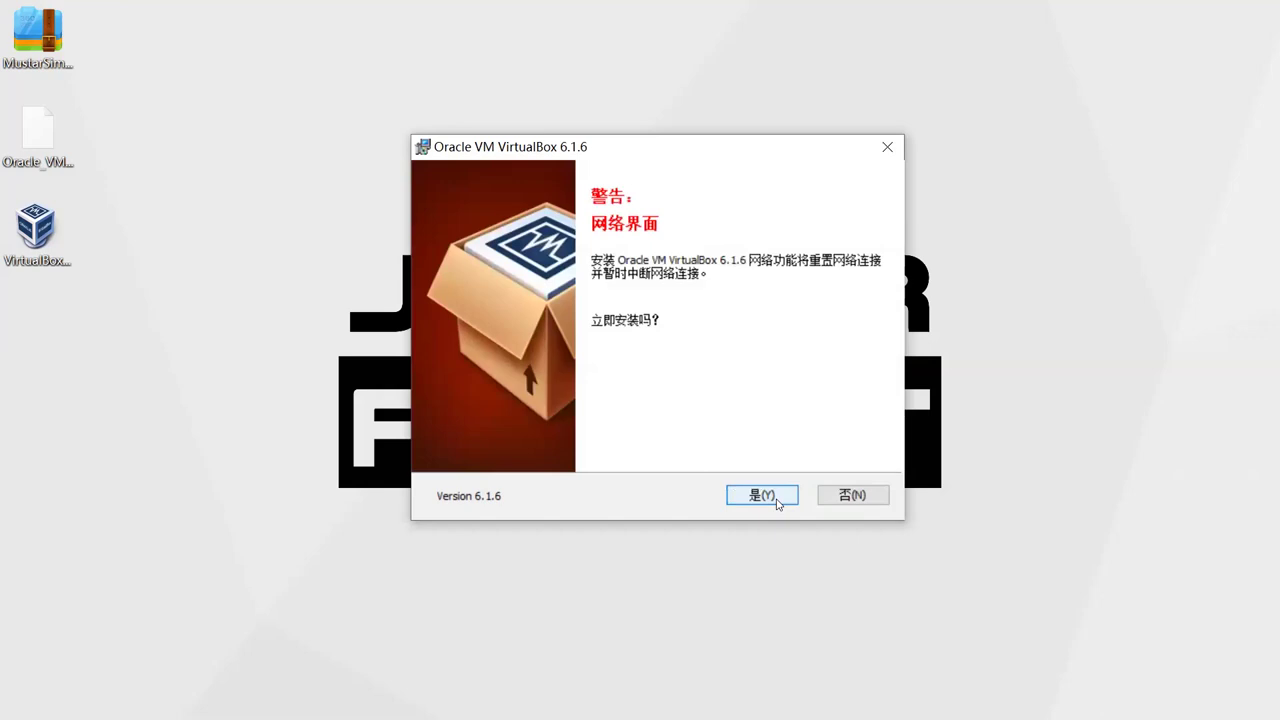
left_click(772, 497)
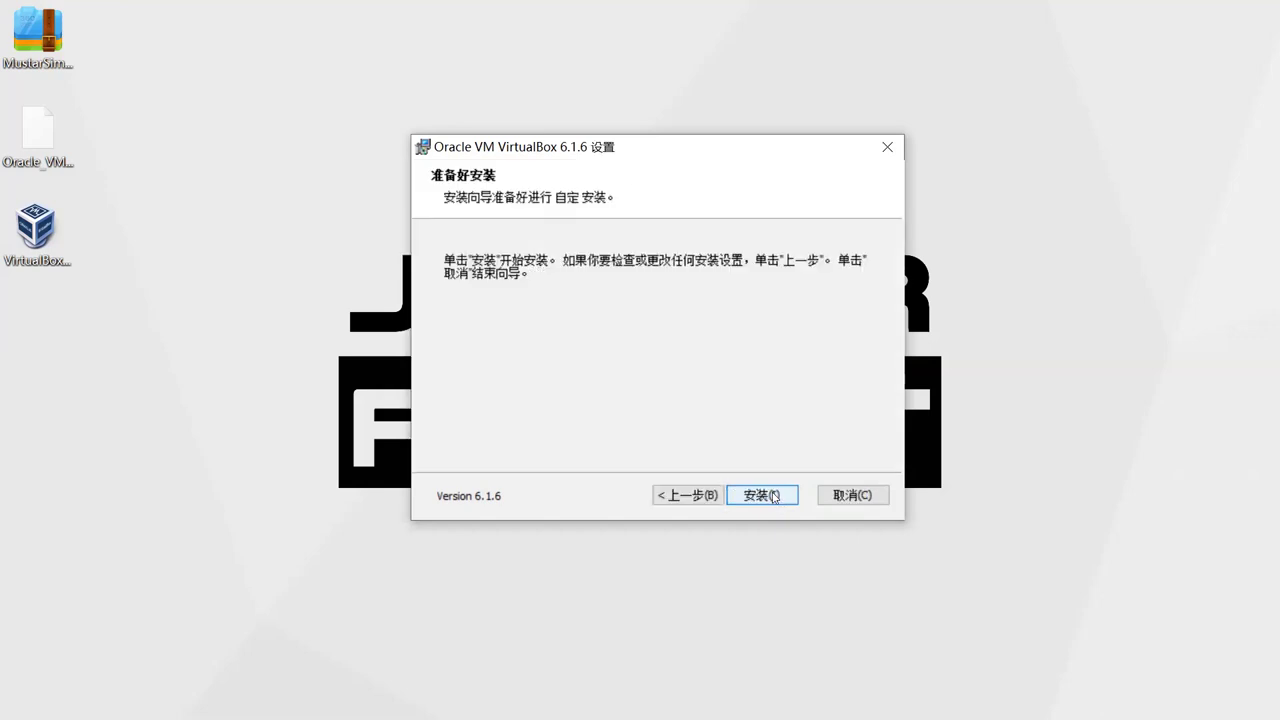
left_click(762, 495)
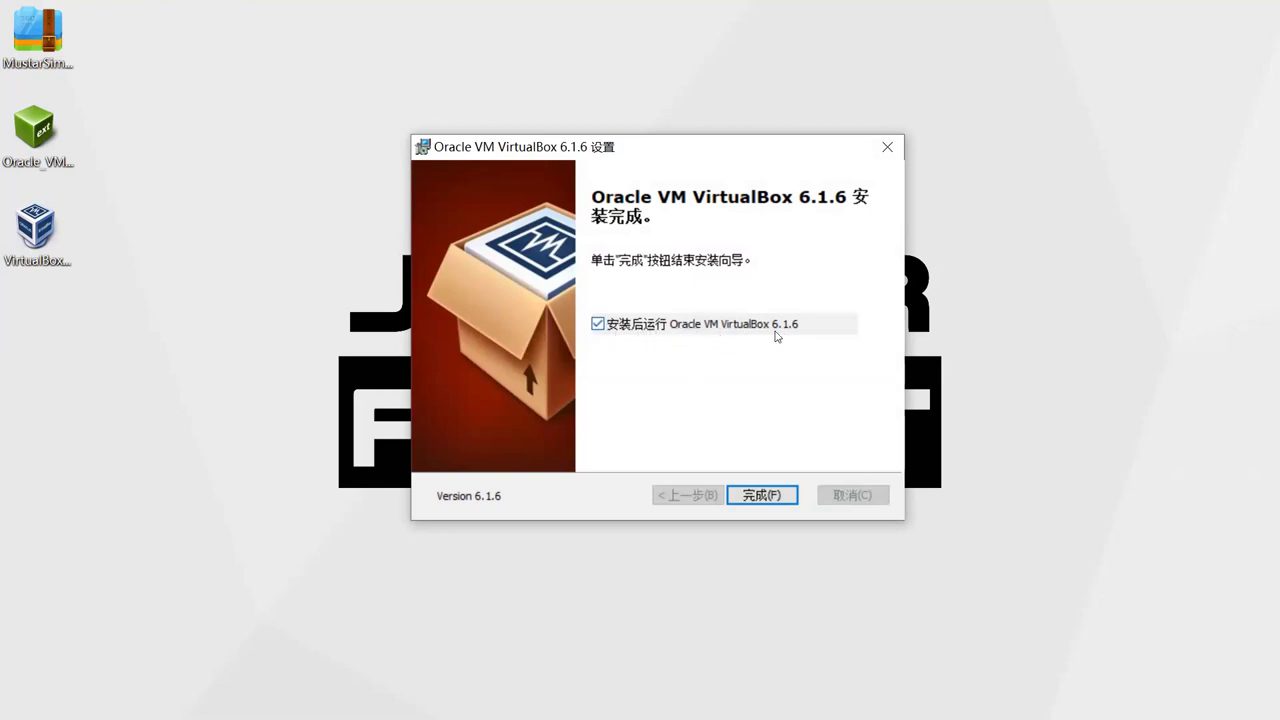
left_click(773, 497)
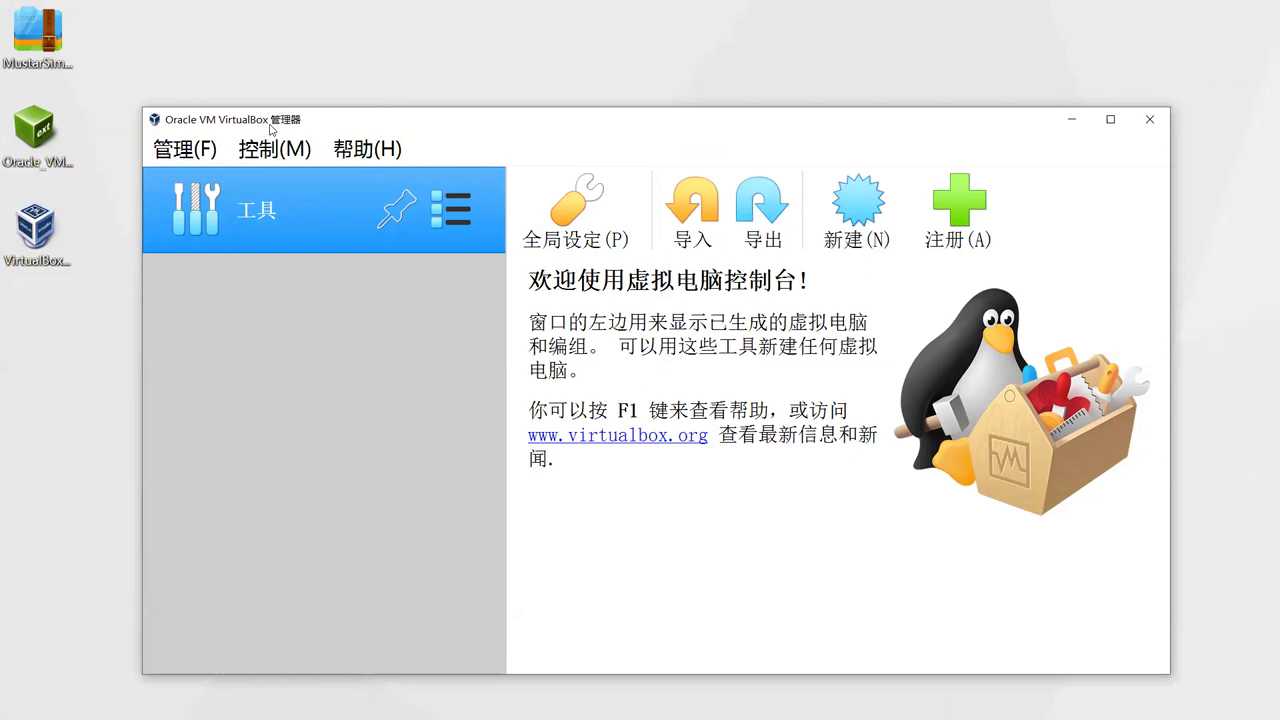
left_click(176, 152)
left_click(176, 152)
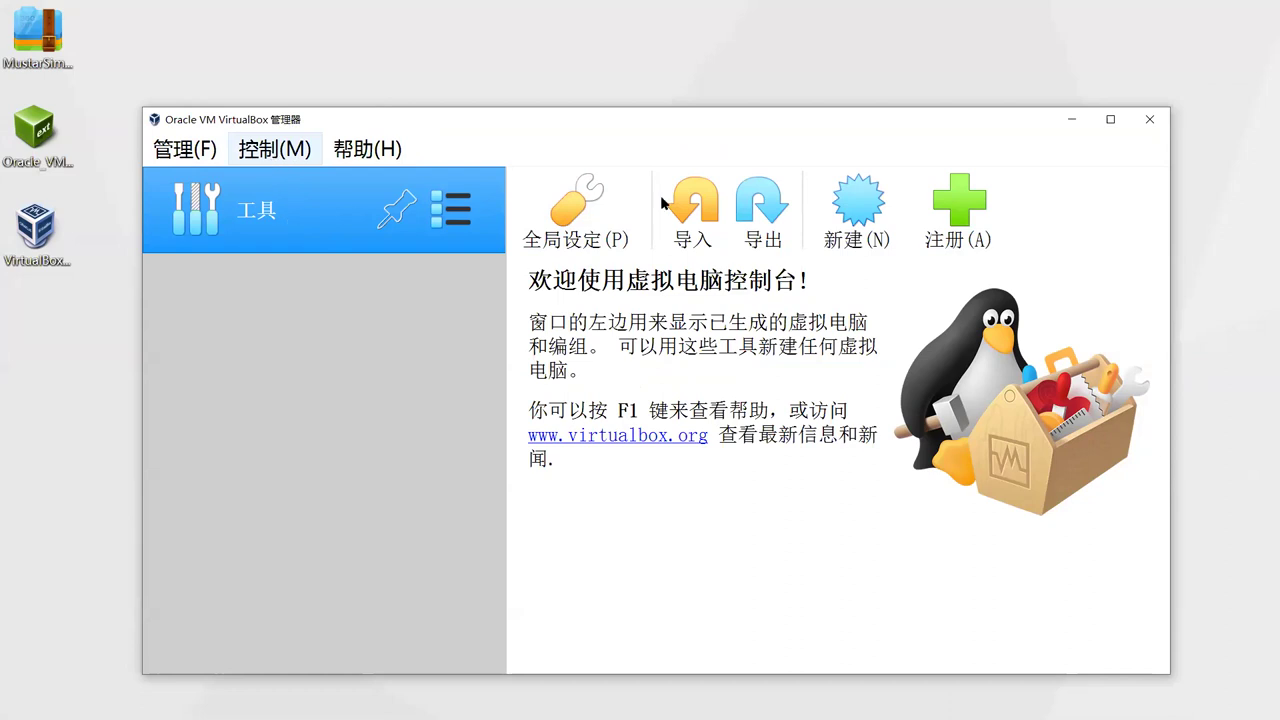
left_click(575, 217)
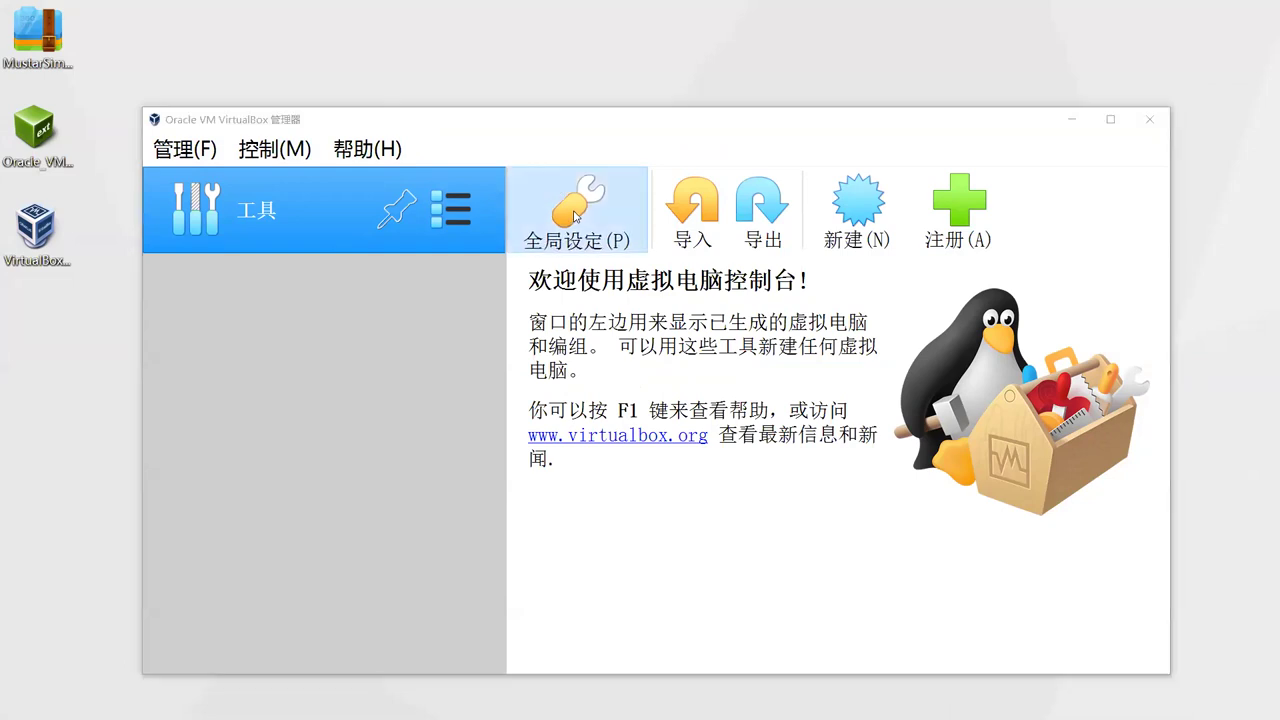
left_click(946, 103)
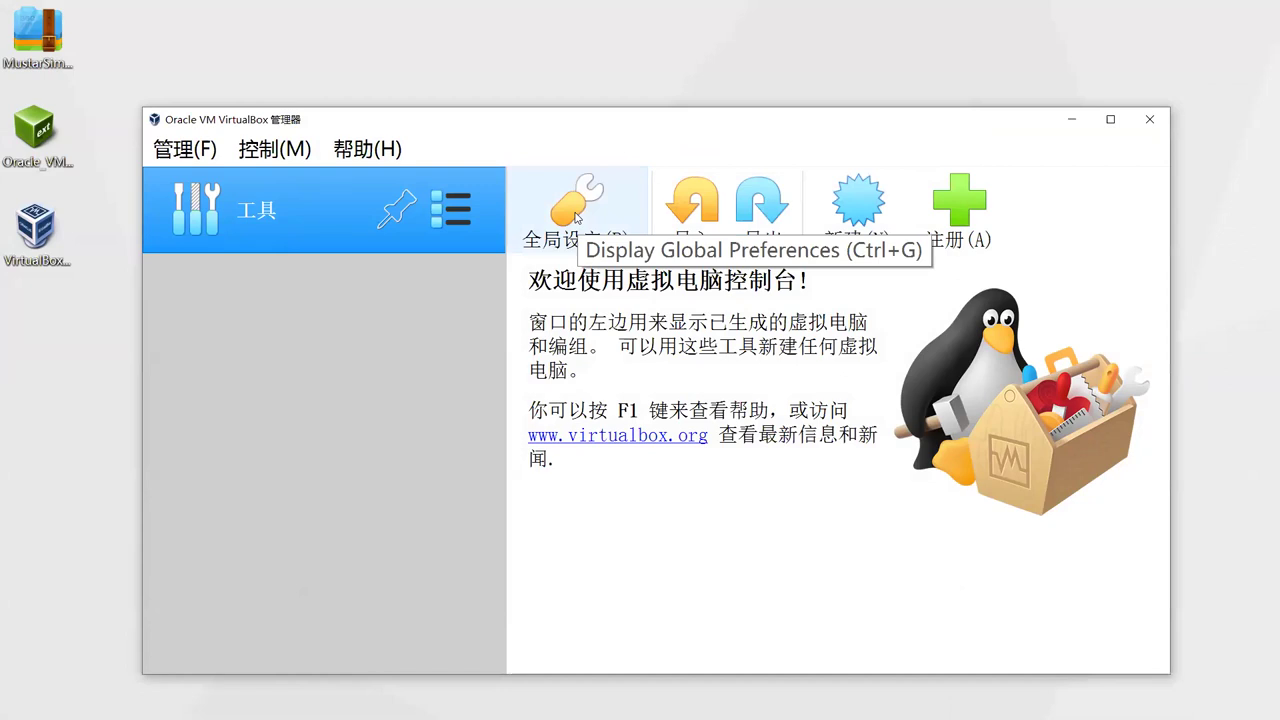
- Remove the installed Oracle VM VirtualBox Extension Pack from the extensions in the global preferences
left_click(575, 217)
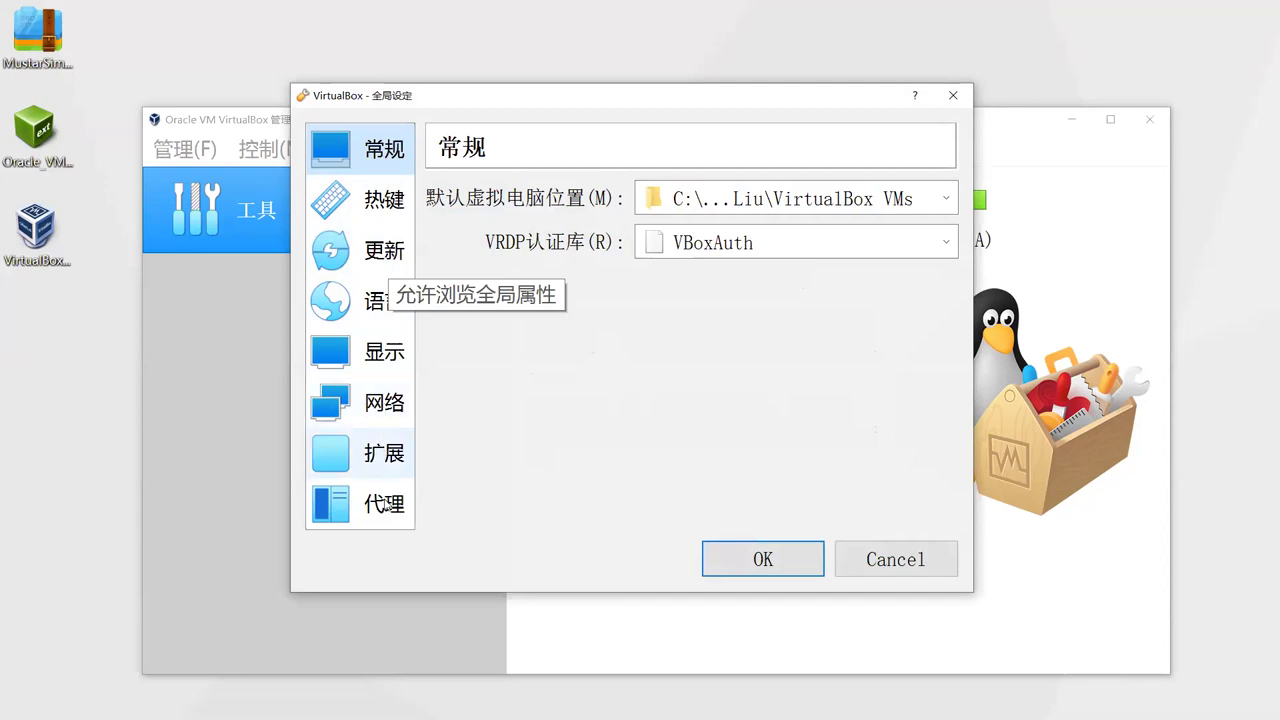
left_click(386, 455)
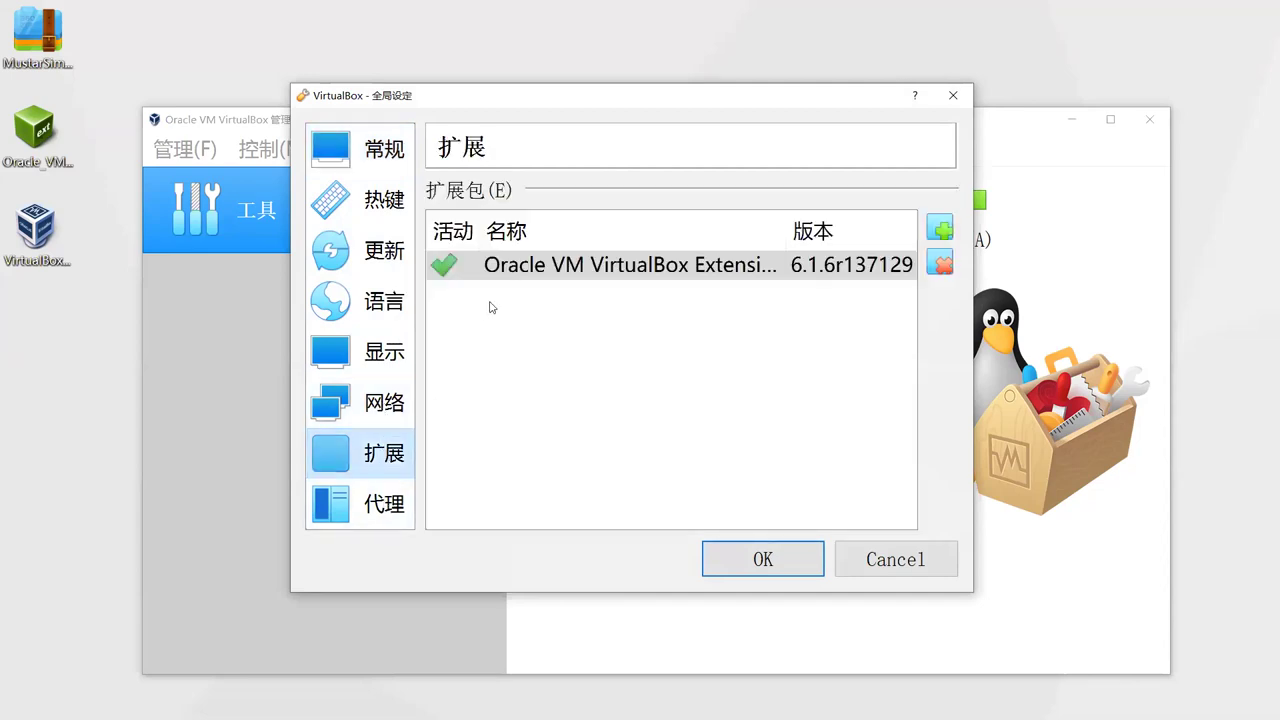
left_click(941, 263)
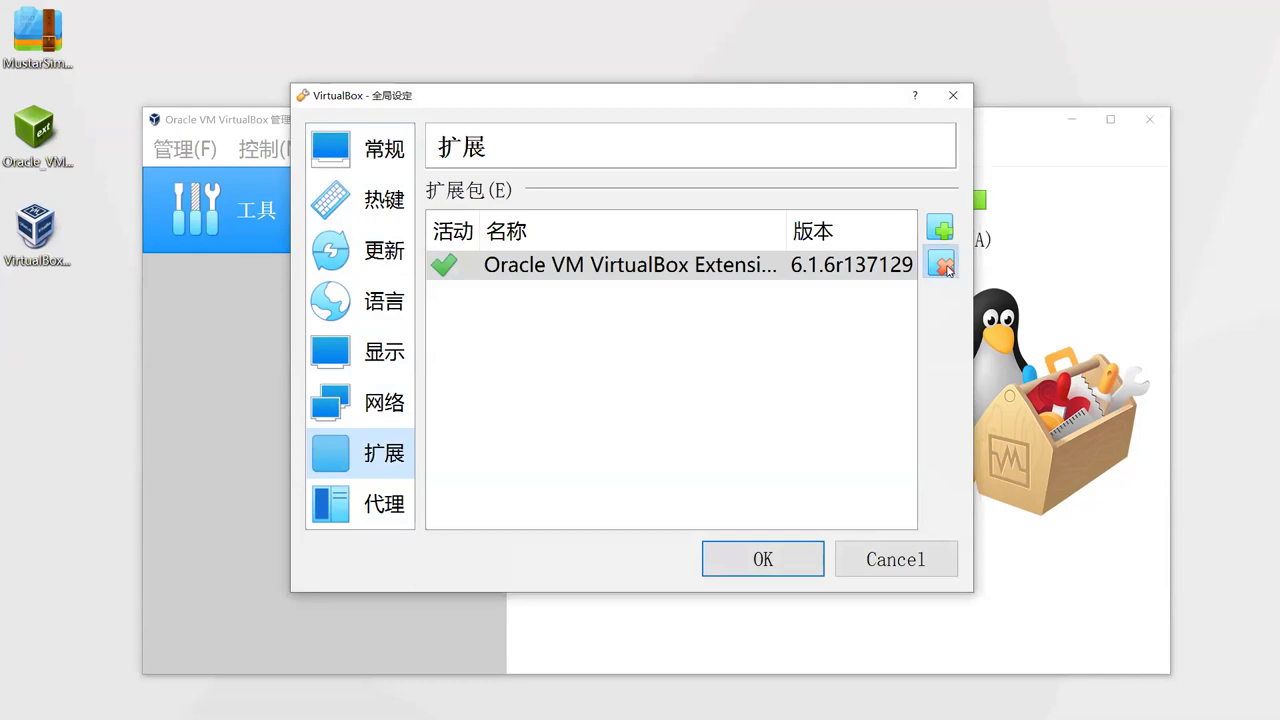
left_click(478, 376)
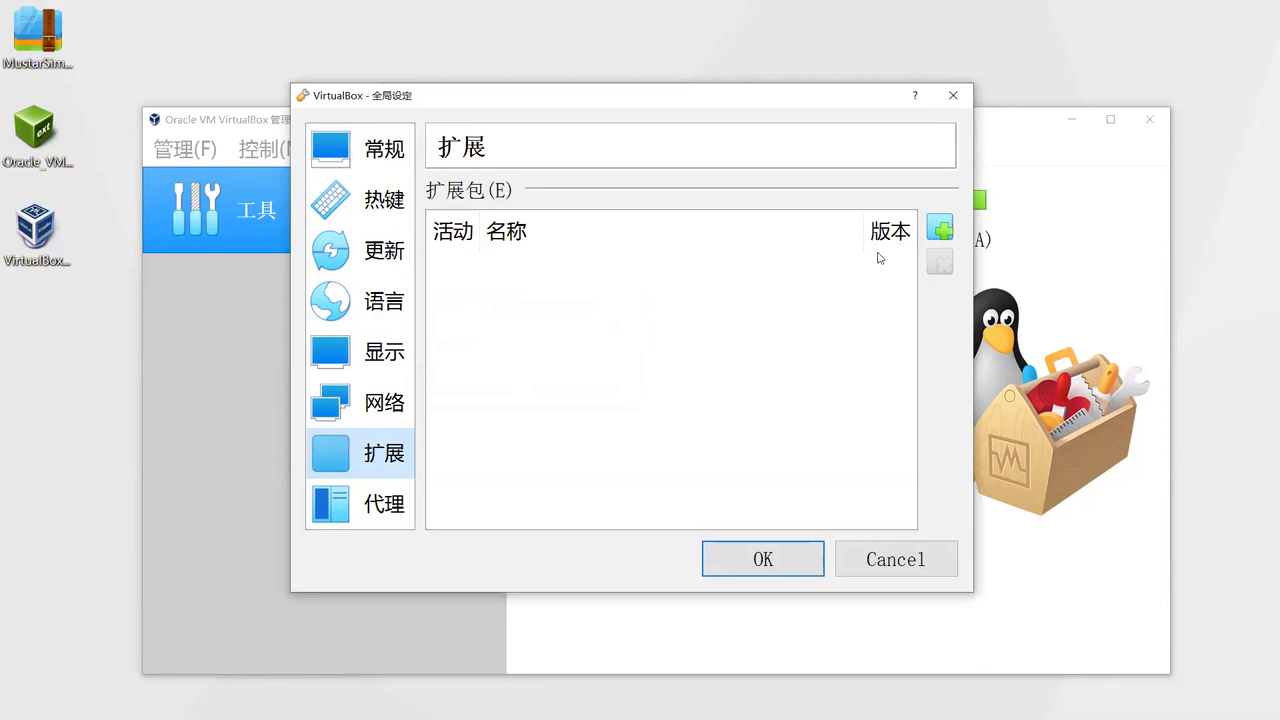
- Add the Oracle_VM_VirtualBox_Extension_Pack-6.1.6.vbox-extpack file from the desktop as an extension and start its installation
left_click(940, 232)
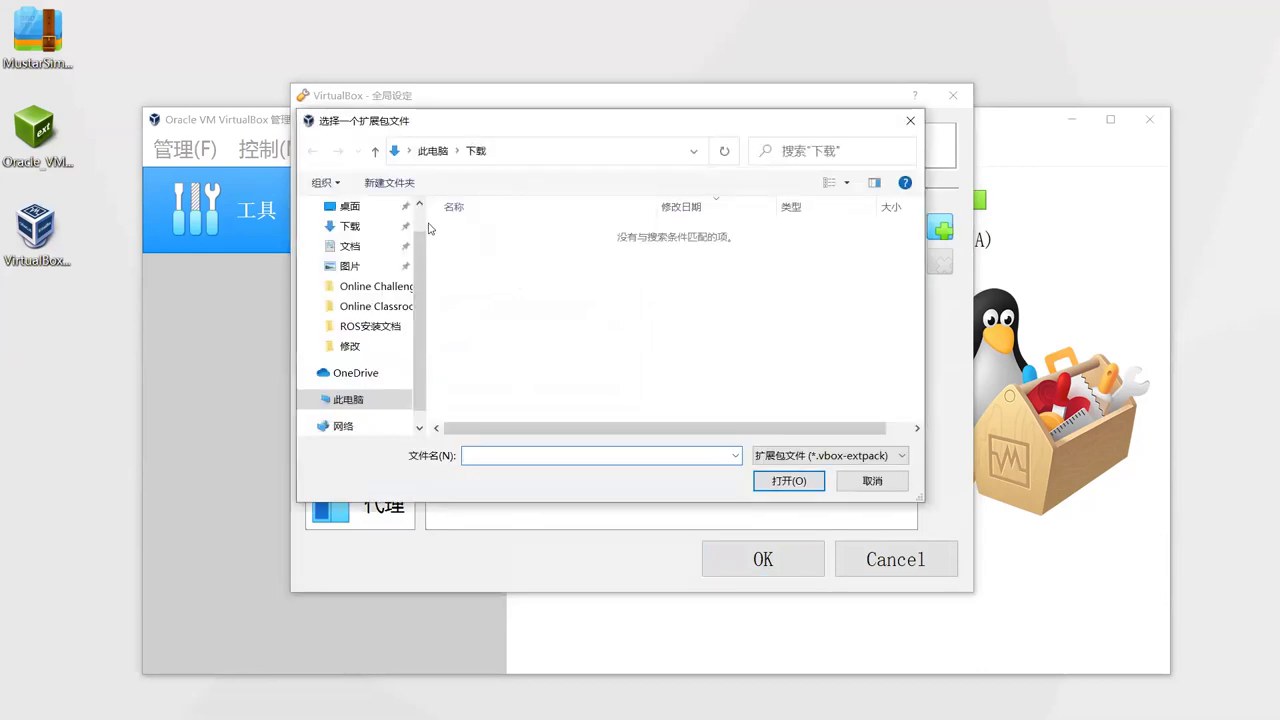
scroll(371, 243, "up", 1)
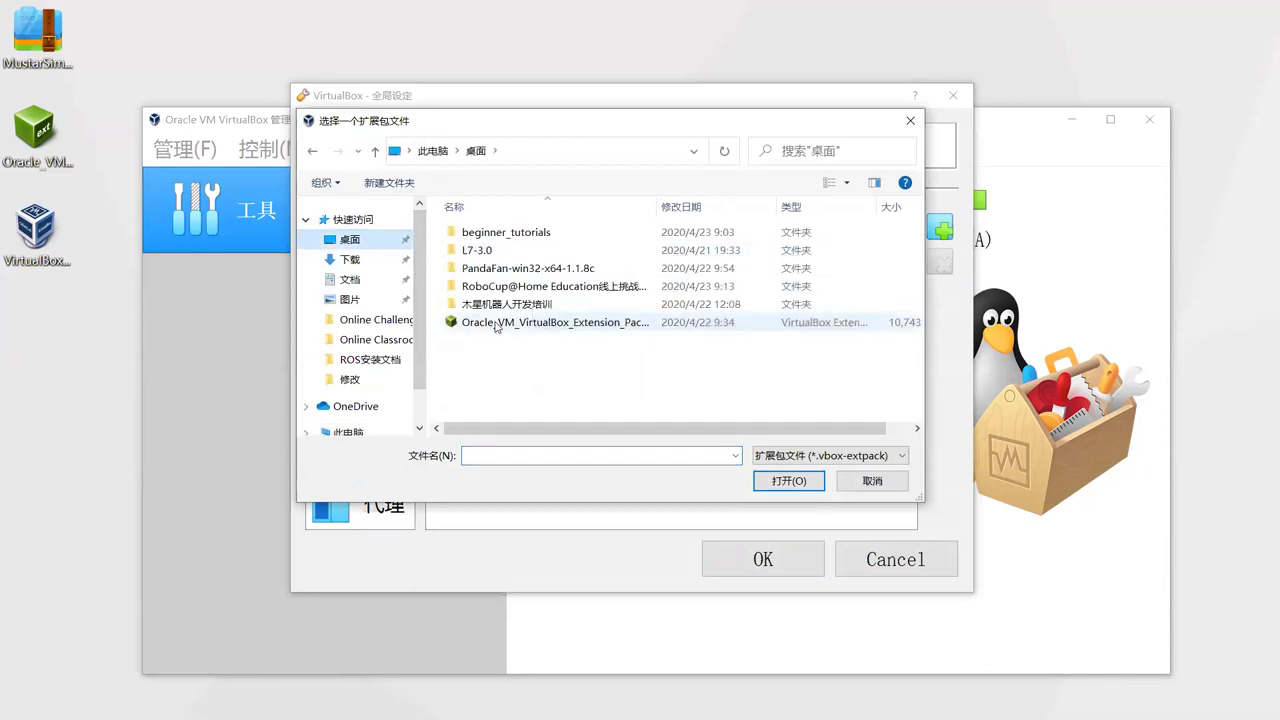
left_click(496, 323)
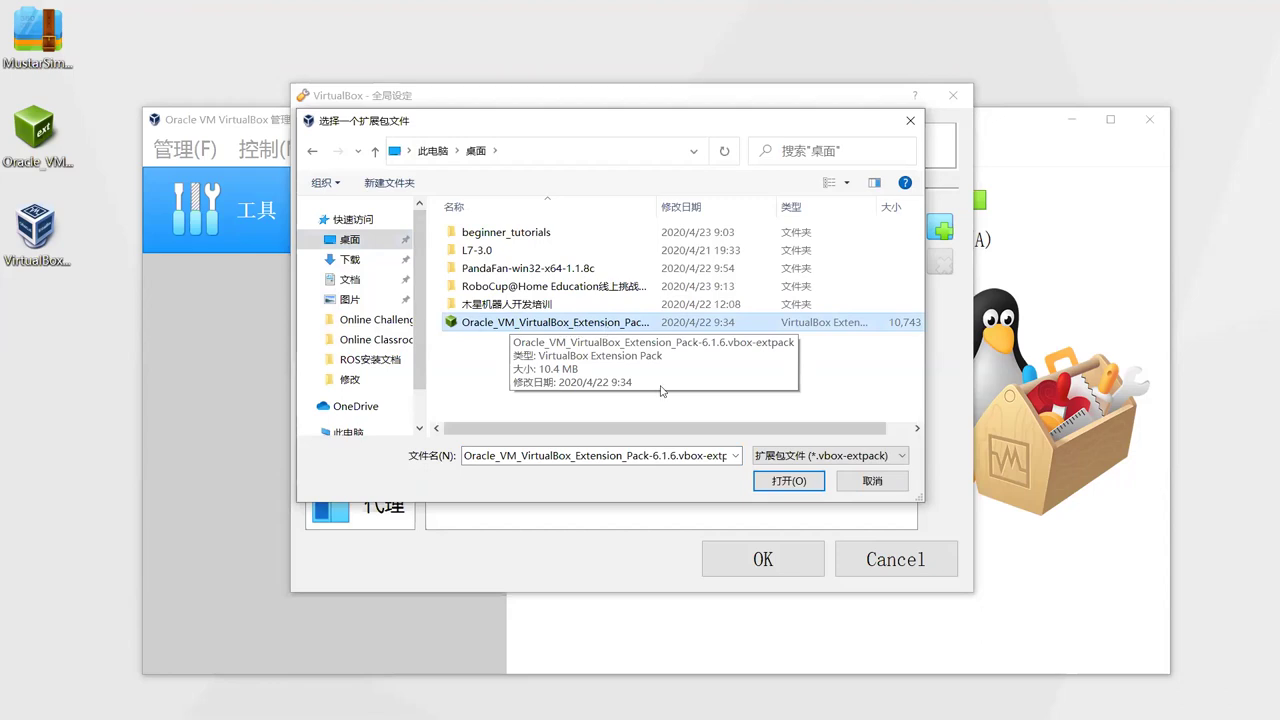
left_click(790, 482)
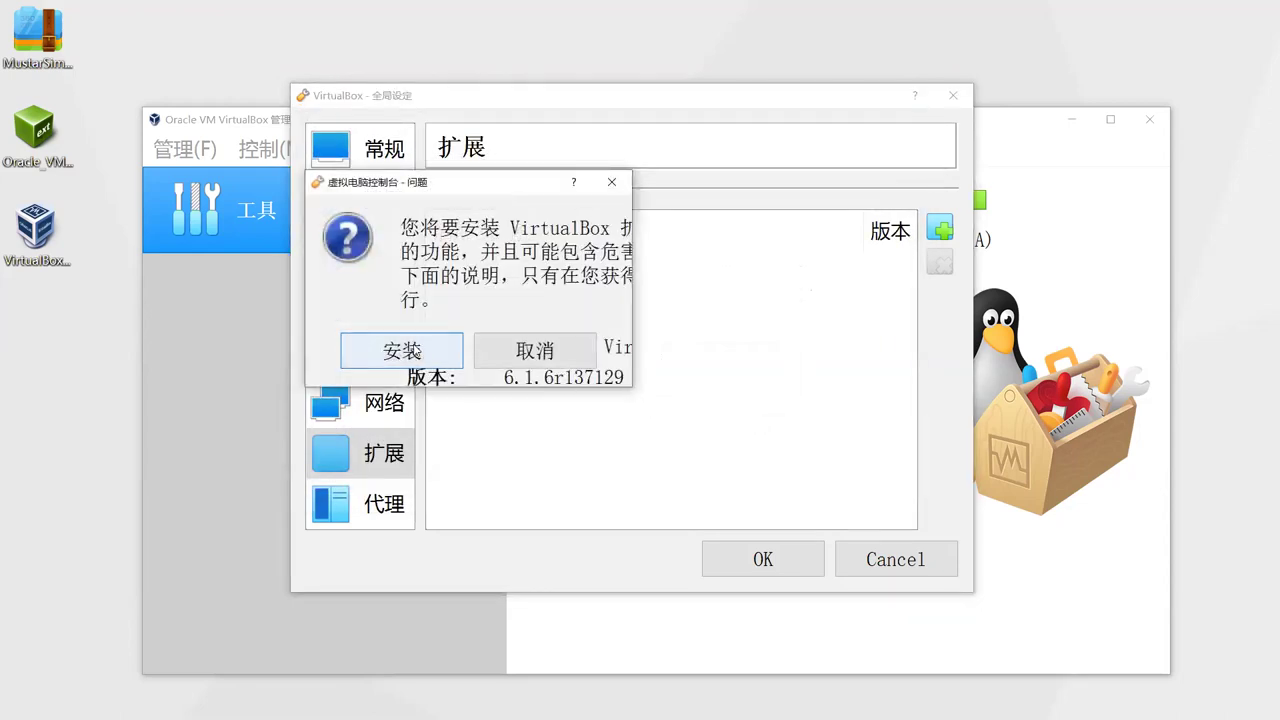
left_click(398, 350)
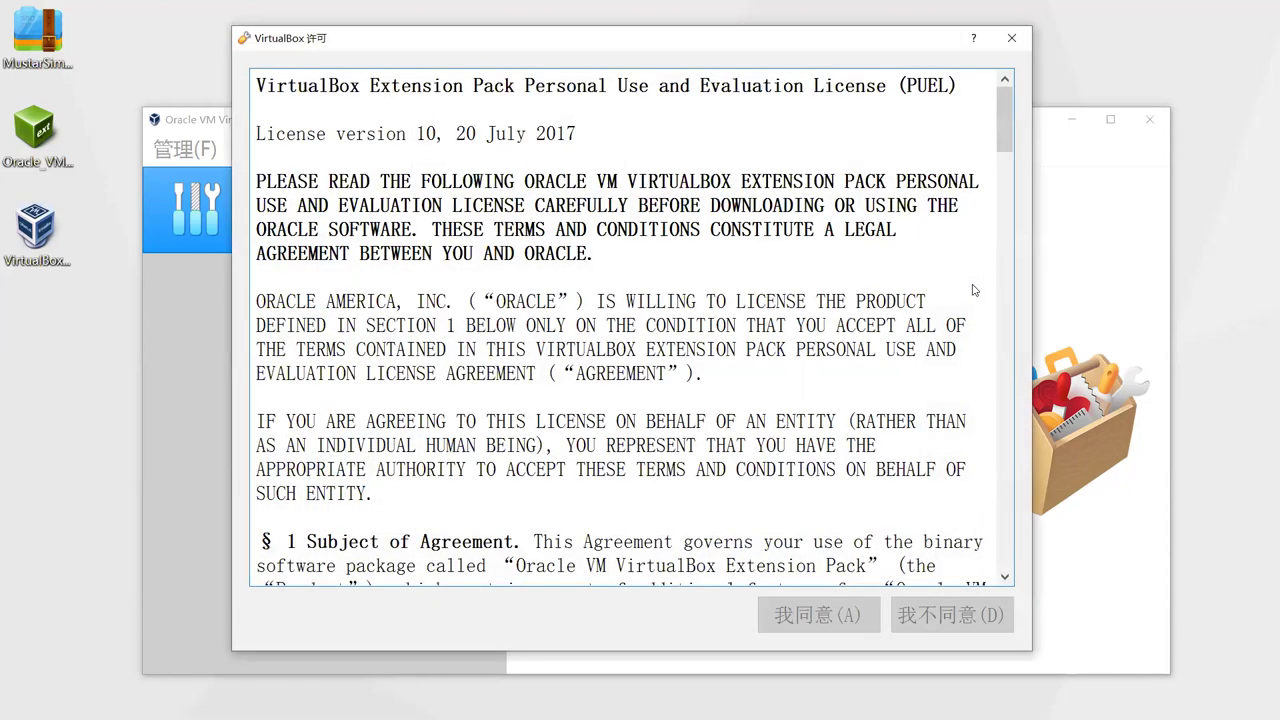
- Read through and accept the Extension Pack license, finish the installation, and save the global preferences
scroll(762, 568, "down", 10)
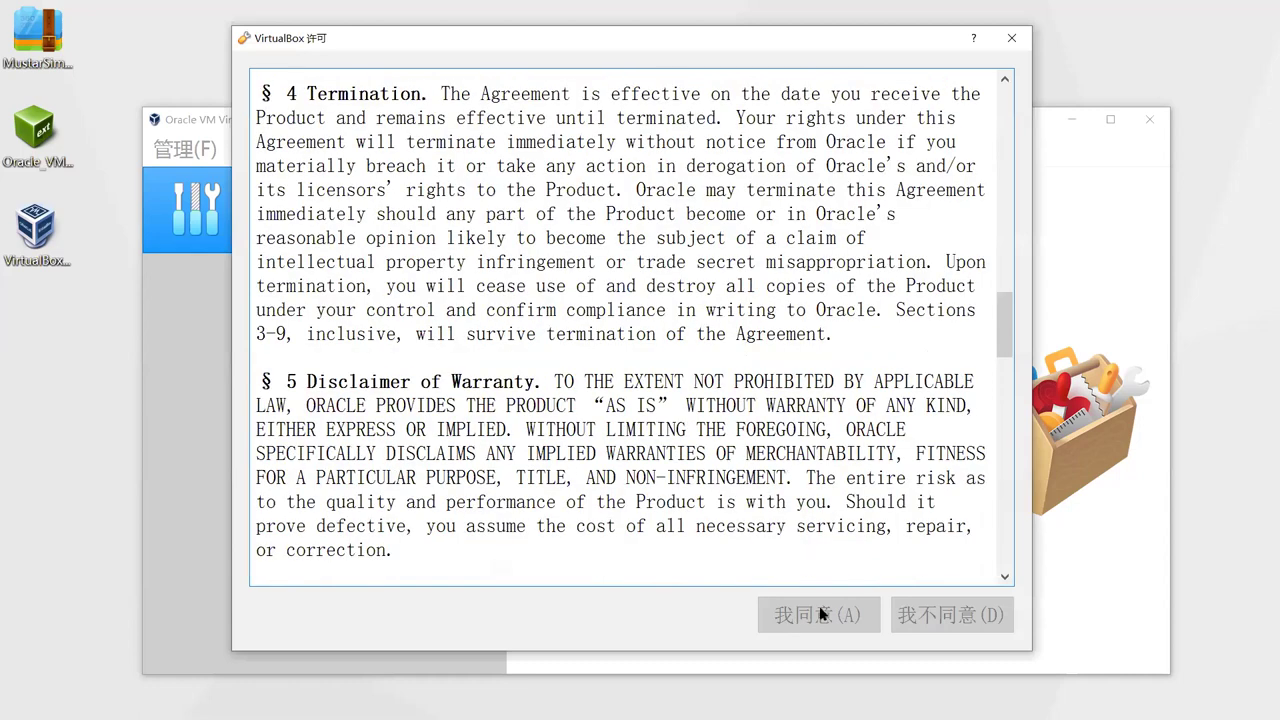
scroll(813, 623, "down", 10)
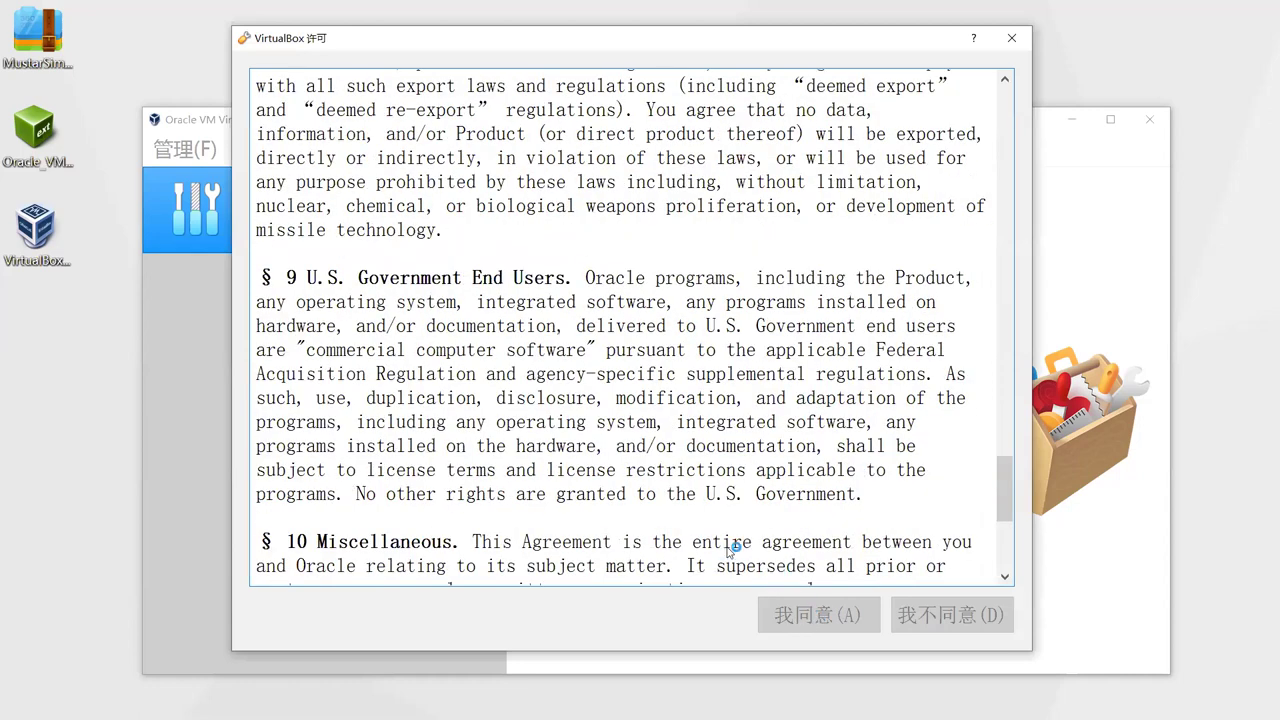
scroll(731, 545, "down", 5)
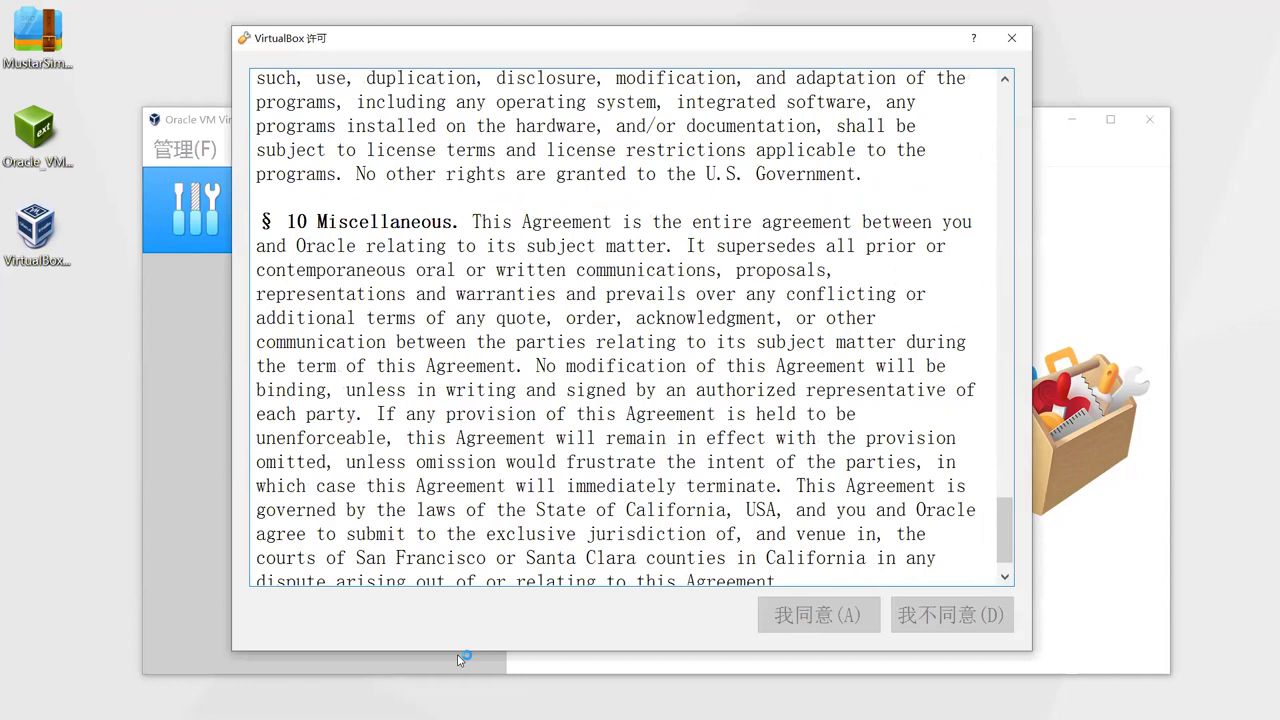
scroll(700, 467, "down", 3)
key("Return")
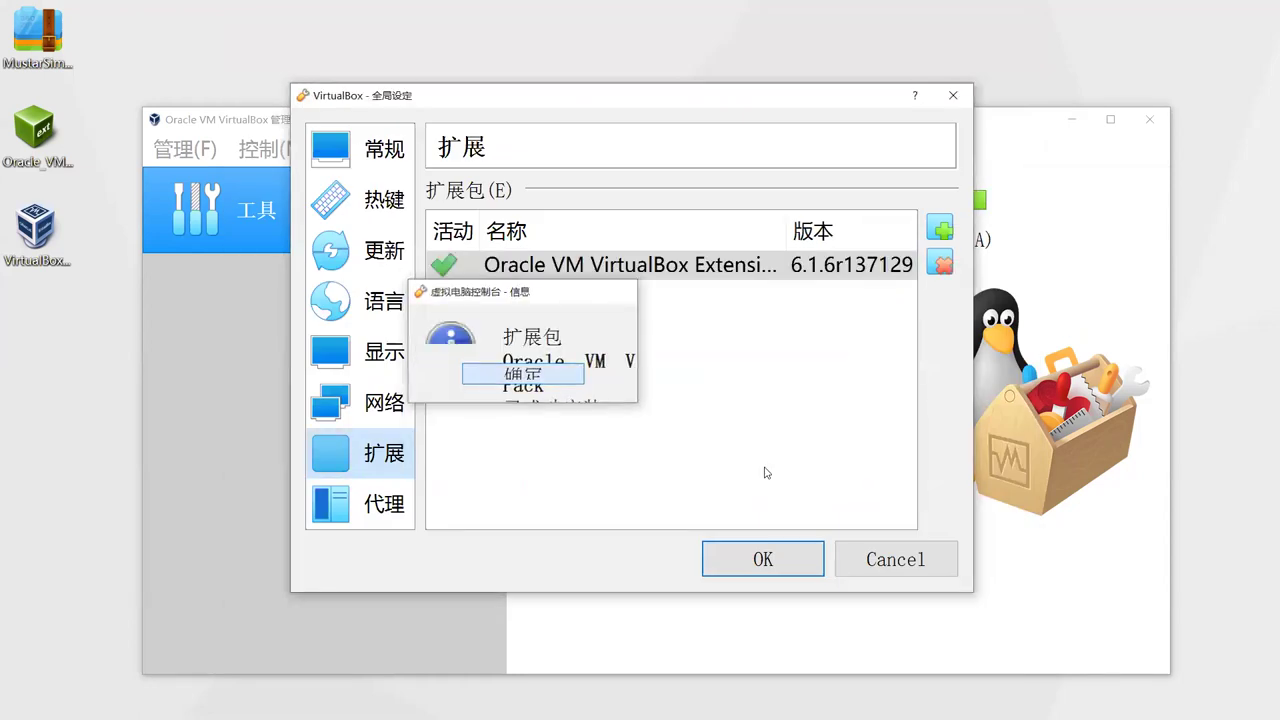
key("Return")
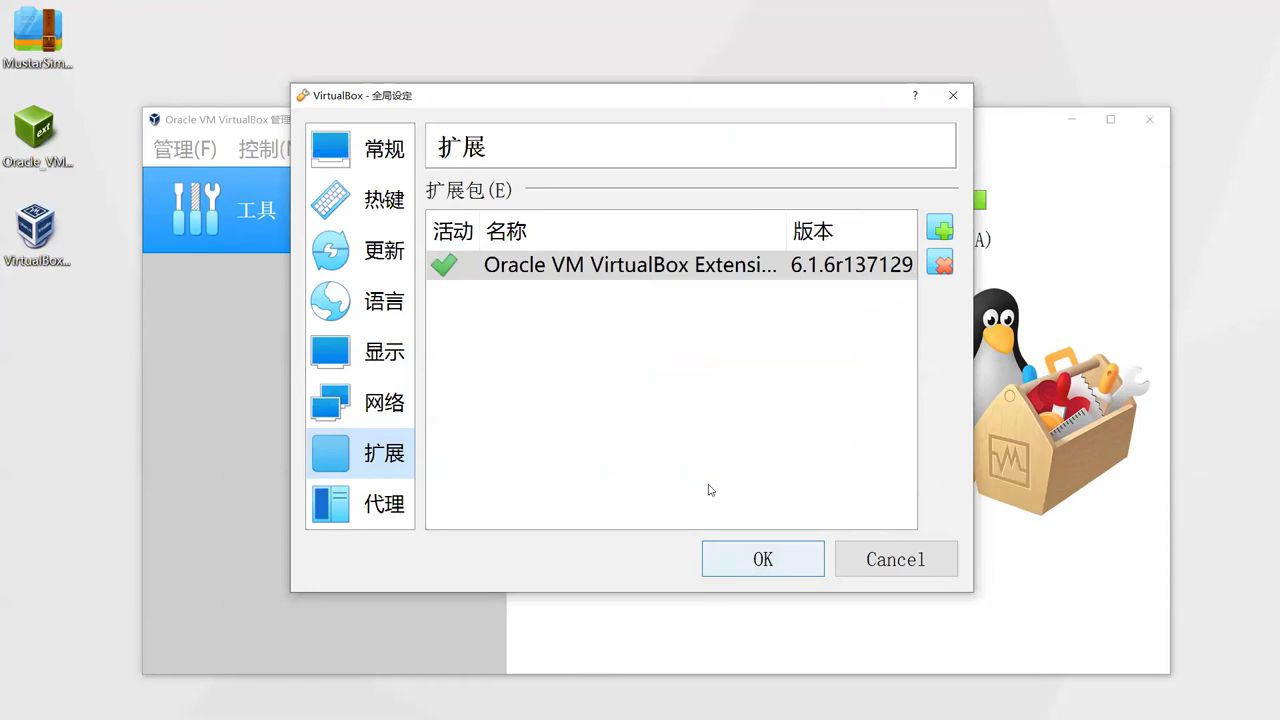
key("Return")
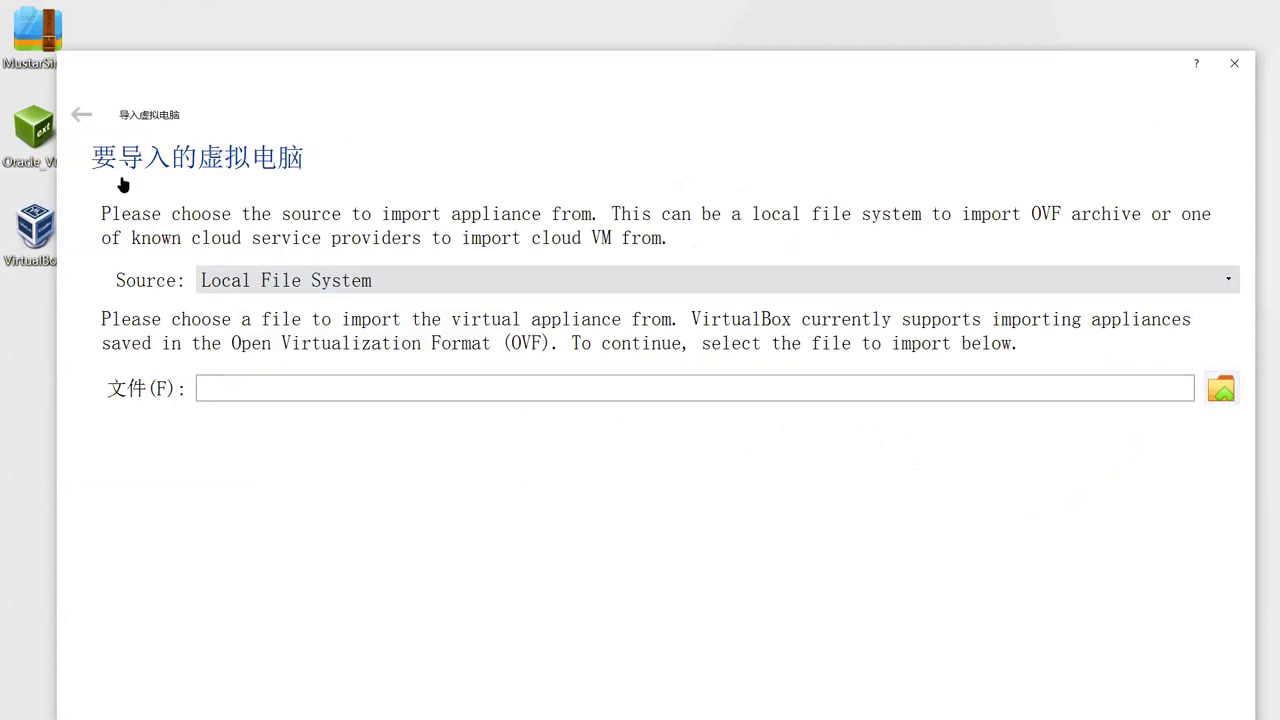
- Select MustarSim(64bit)(0421).ova on the desktop as the virtual appliance file to import
key("space")
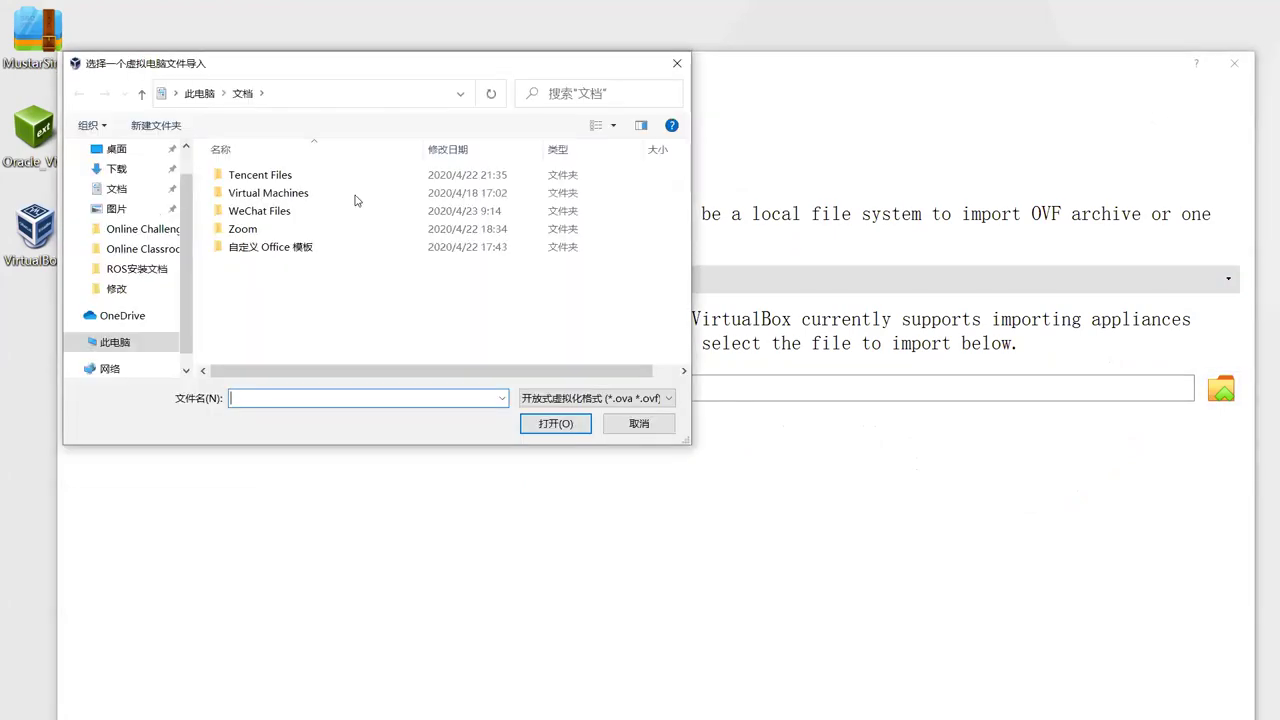
scroll(120, 250, "up", 1)
left_click(116, 181)
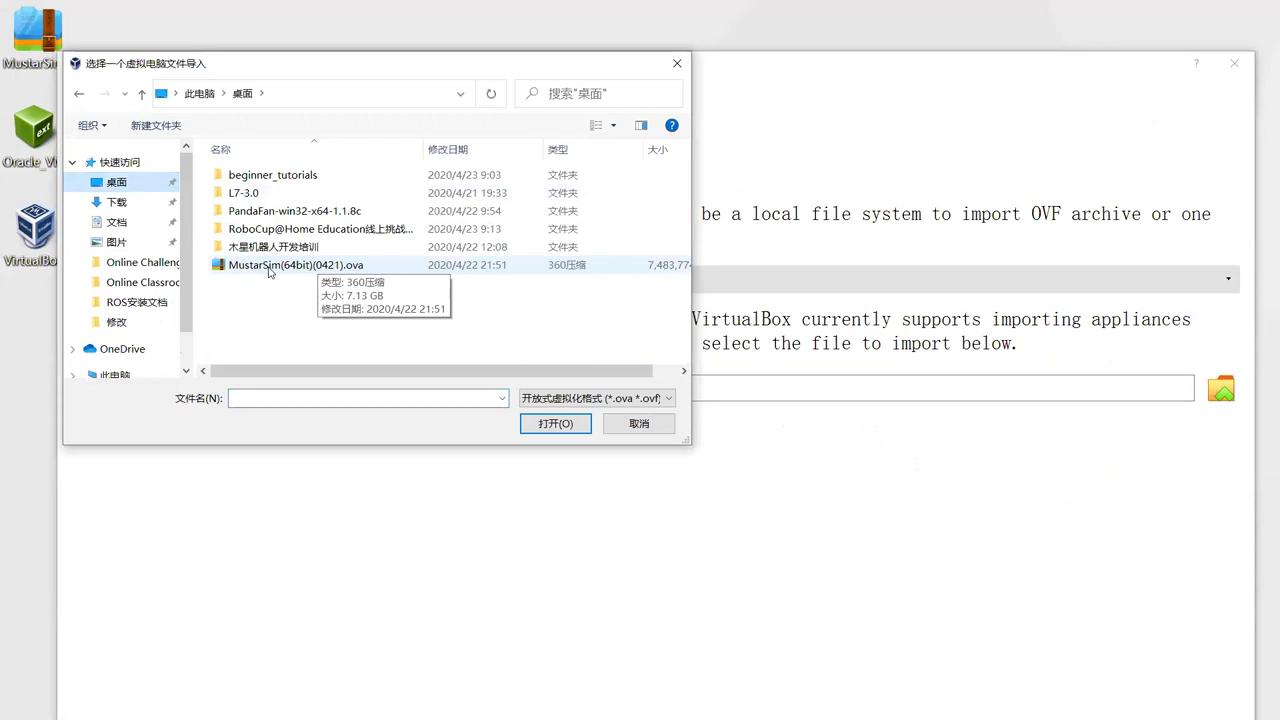
left_click(334, 266)
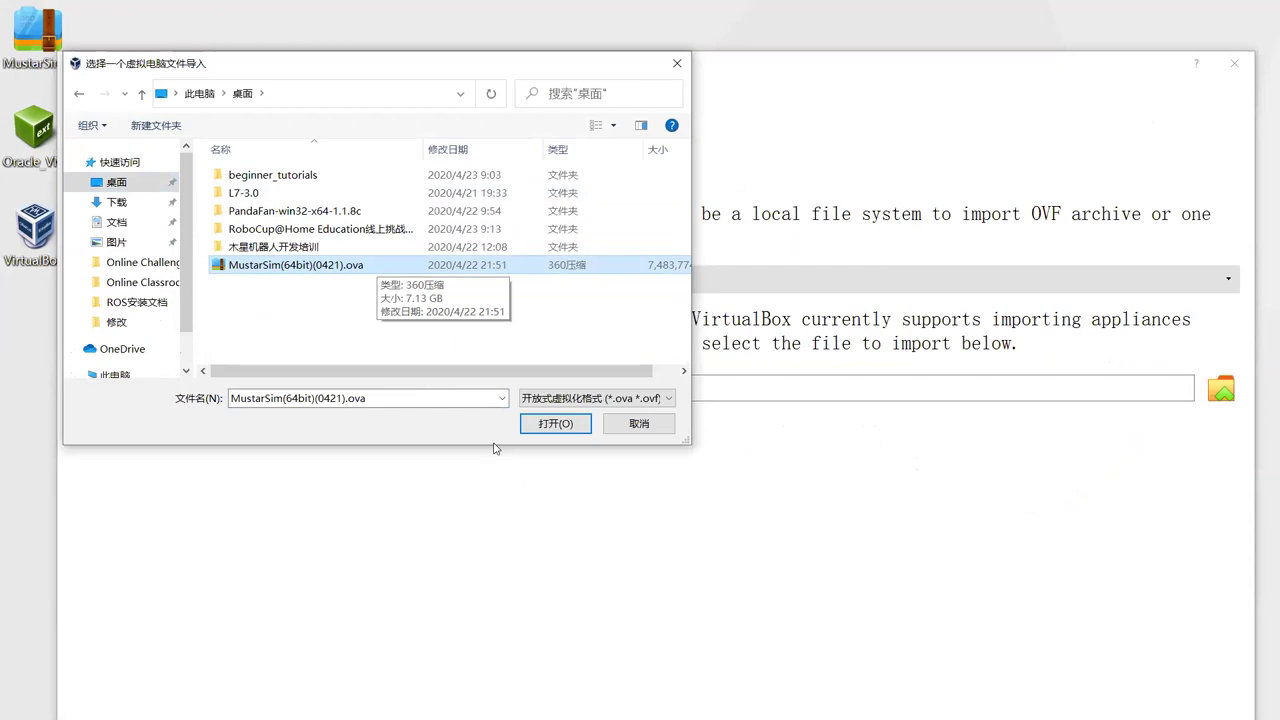
left_click(556, 424)
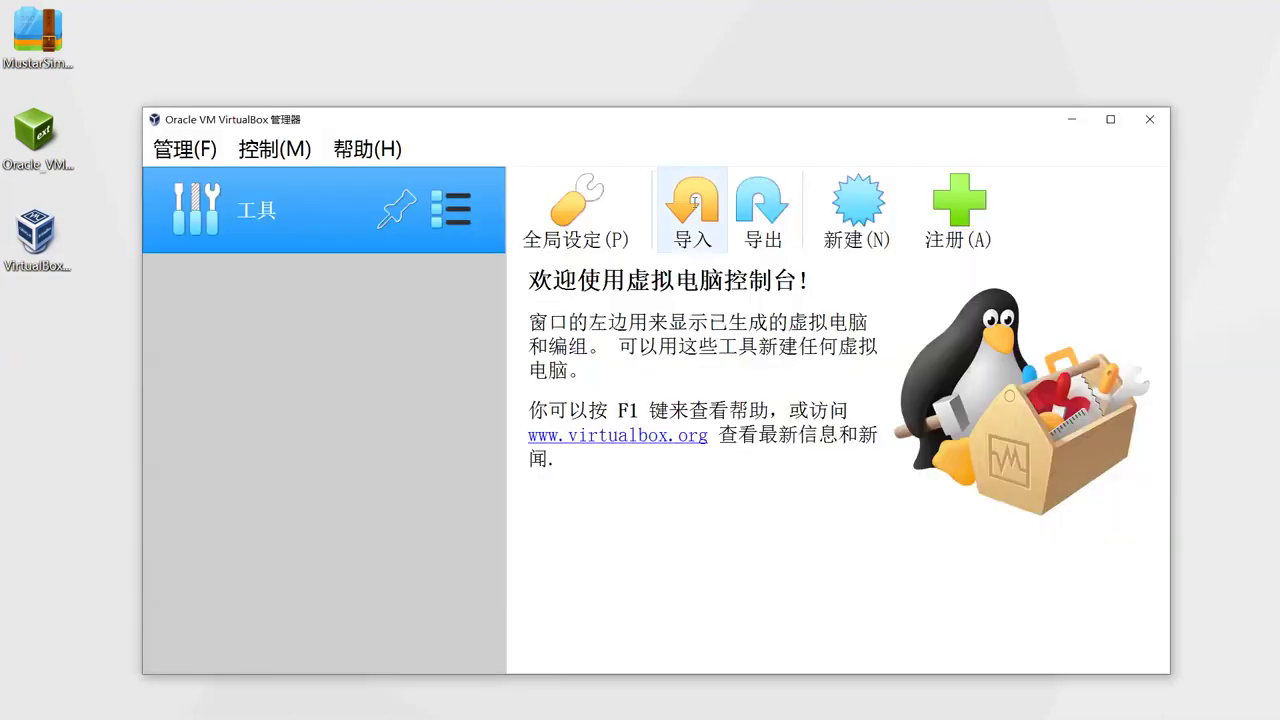
- Start the appliance import again and try to continue with MustarSim(64bit)(0421).ova from the desktop
left_click(694, 201)
left_click(1220, 388)
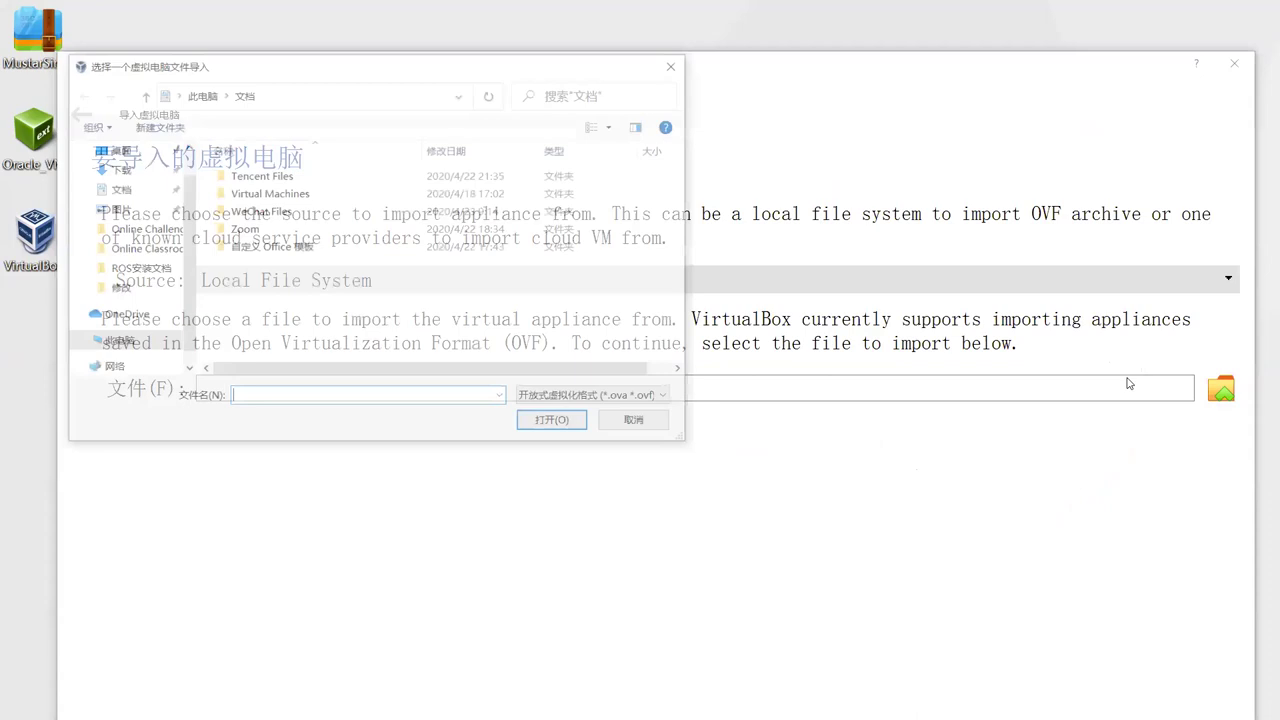
left_click(116, 149)
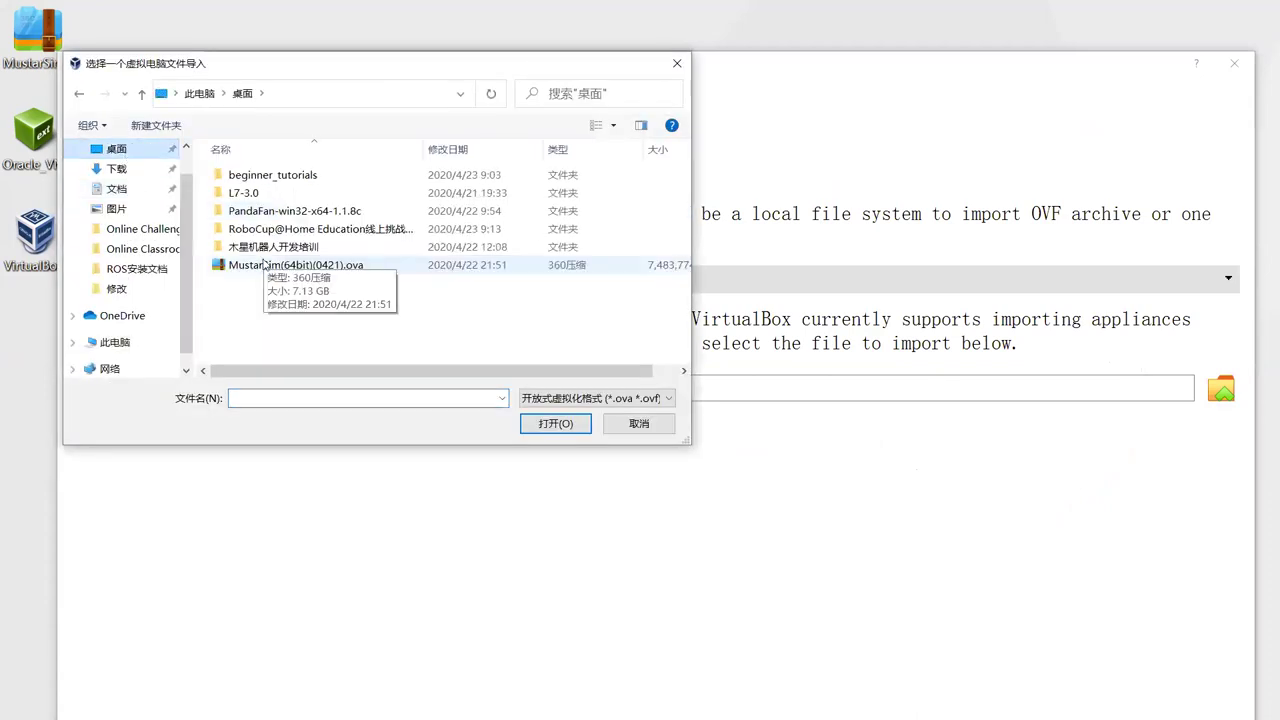
left_click(263, 264)
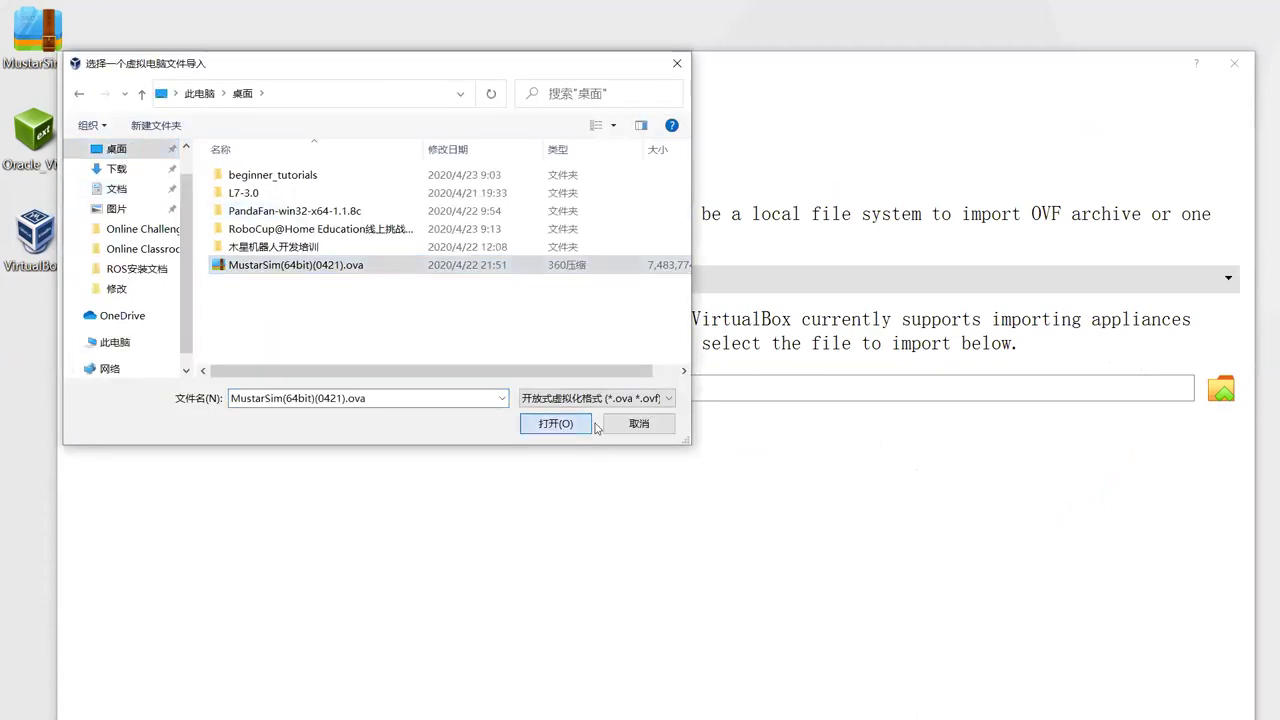
left_click(596, 428)
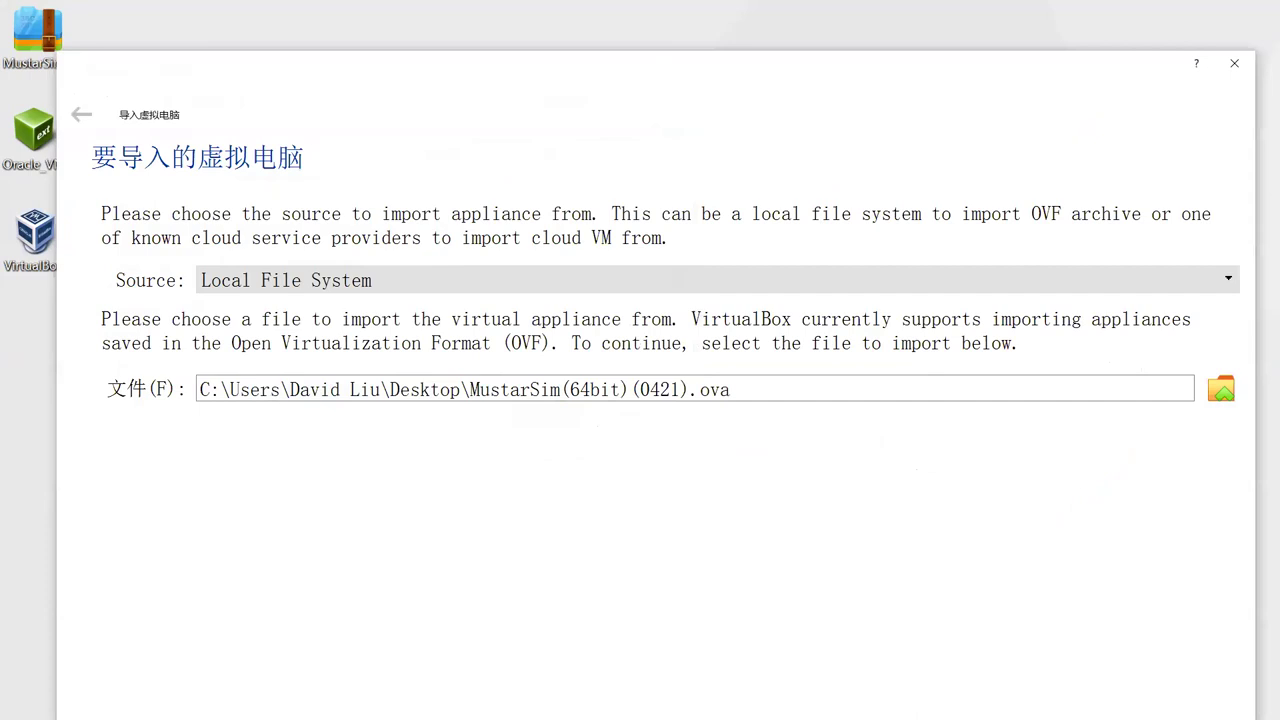
key("Return")
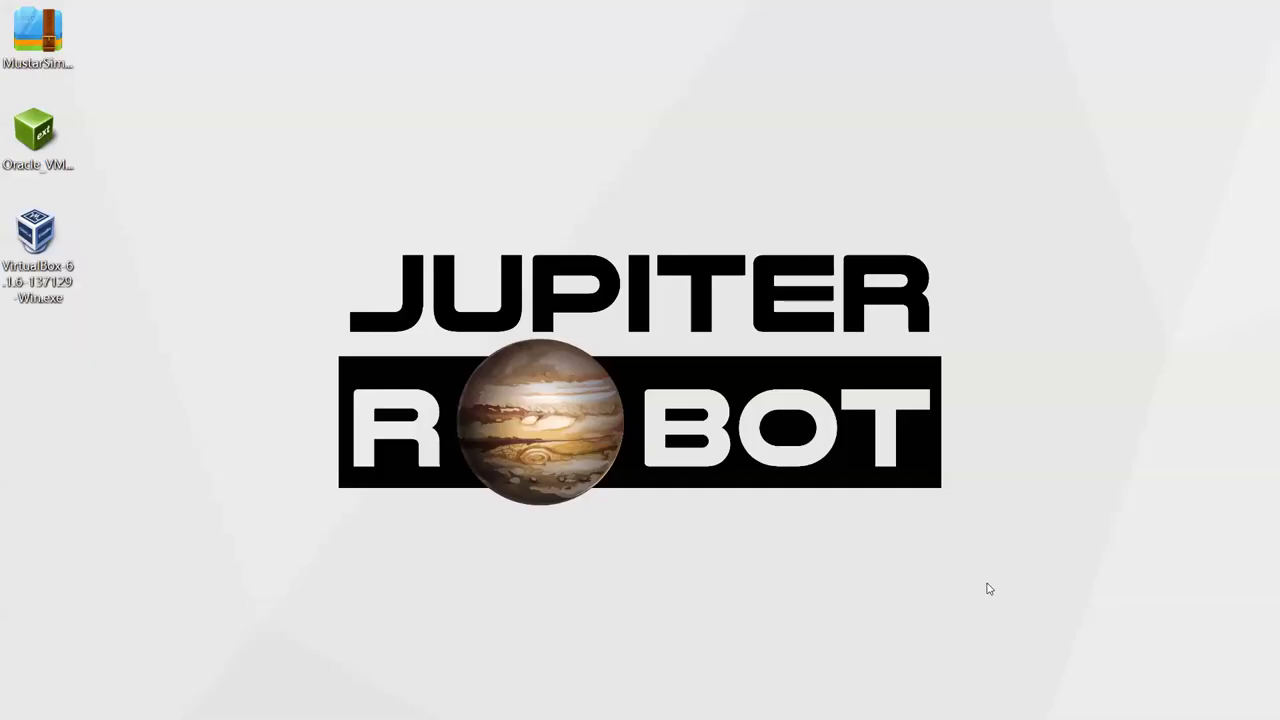
- Reduce the display scaling in the Windows desktop's display settings
right_click(992, 525)
left_click(604, 227)
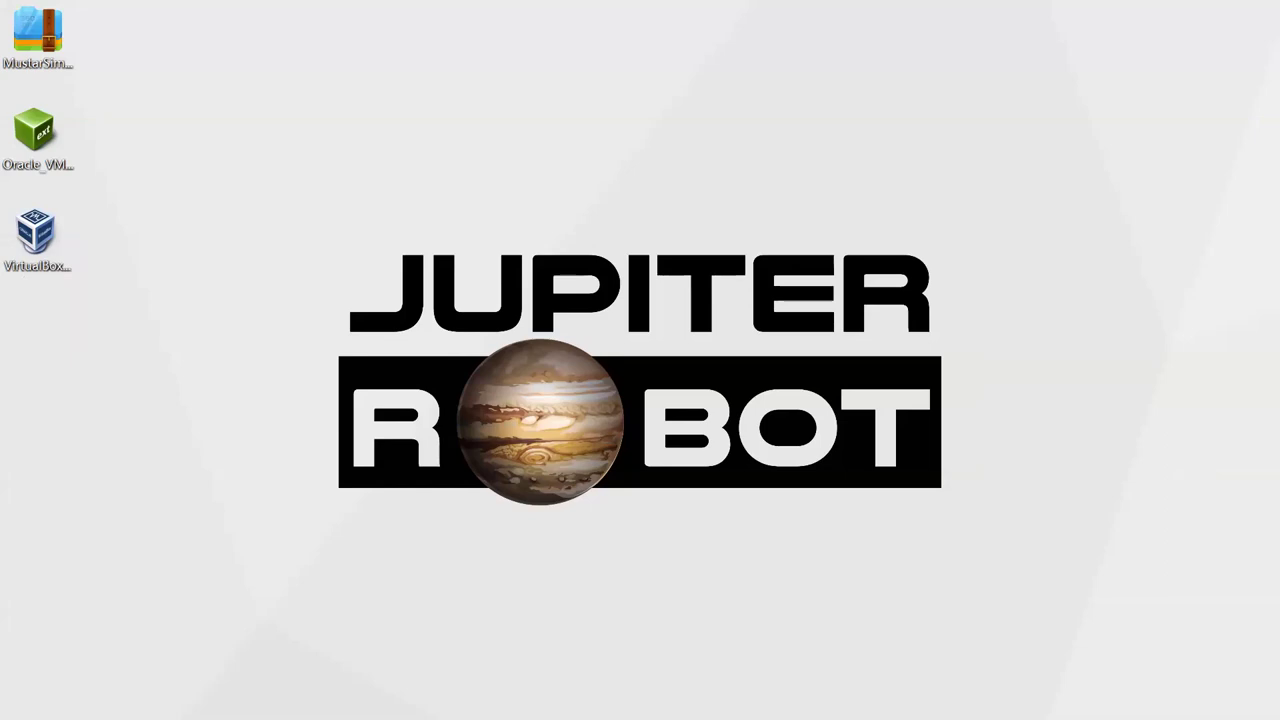
scroll(640, 360, "down", 2)
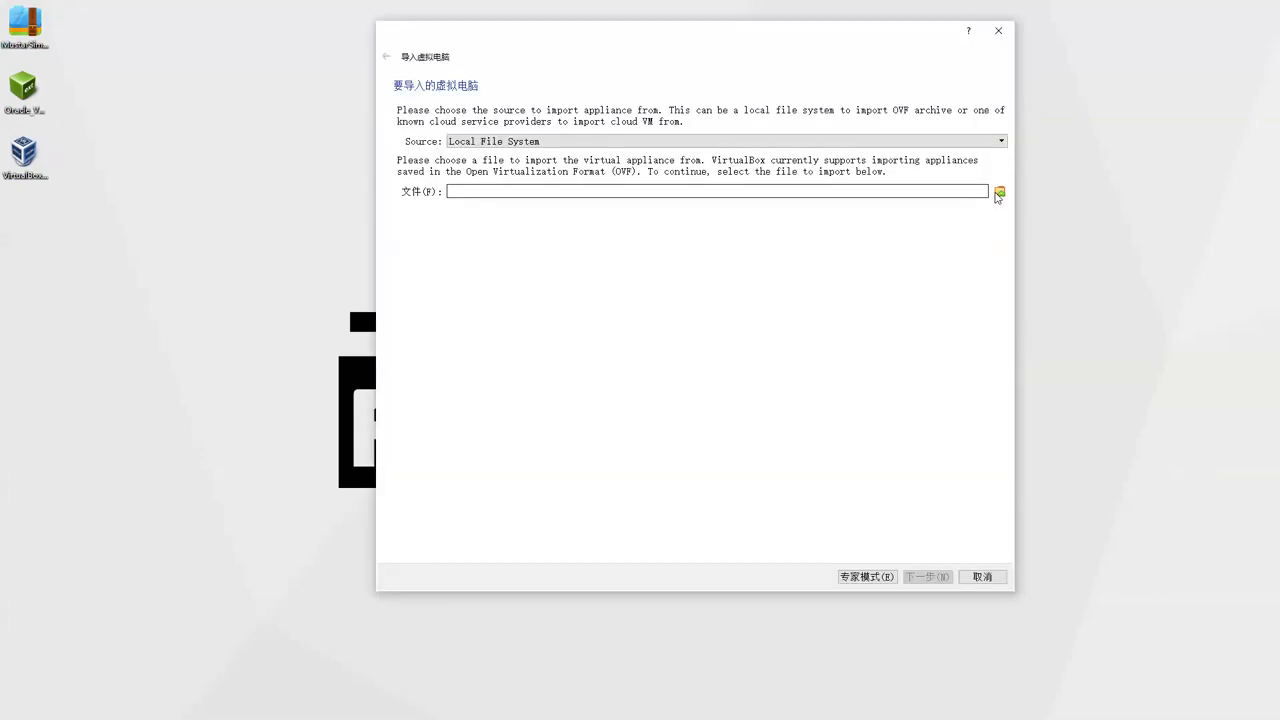
- Choose MustarSim(64bit)(0421).ova from the desktop as the appliance file and continue to the import settings
left_click(425, 125)
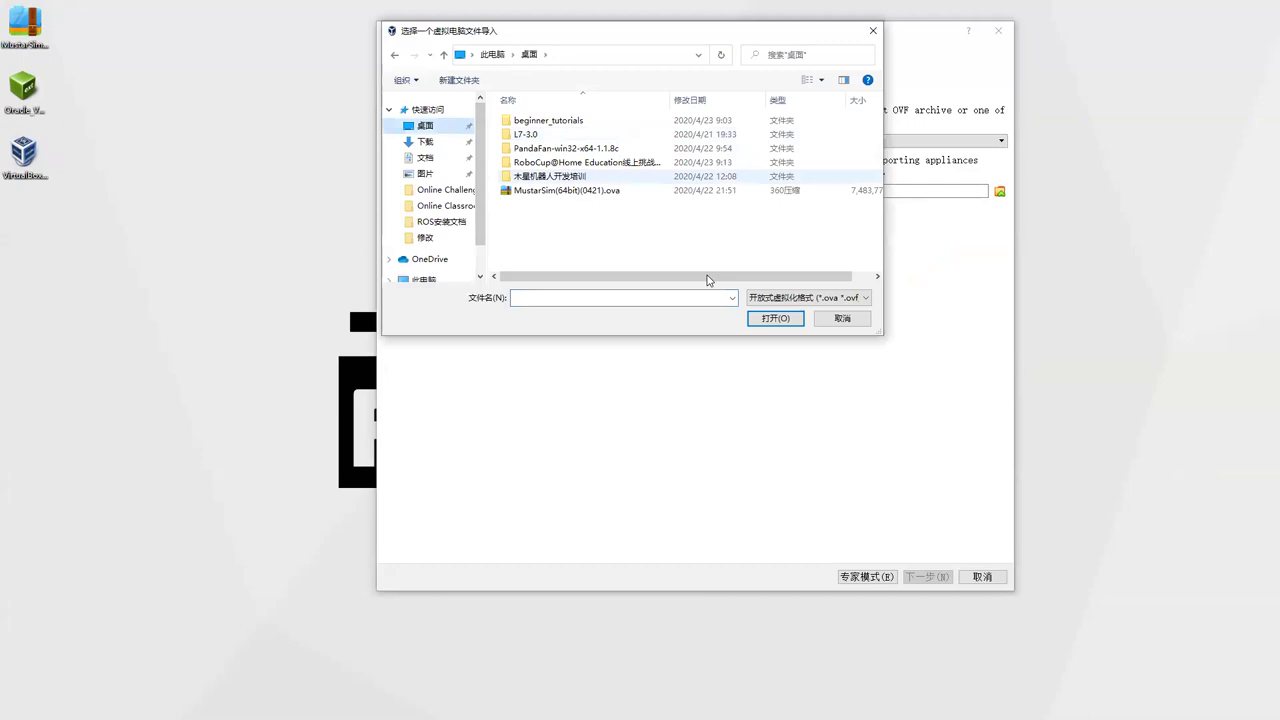
left_click(600, 190)
key("Return")
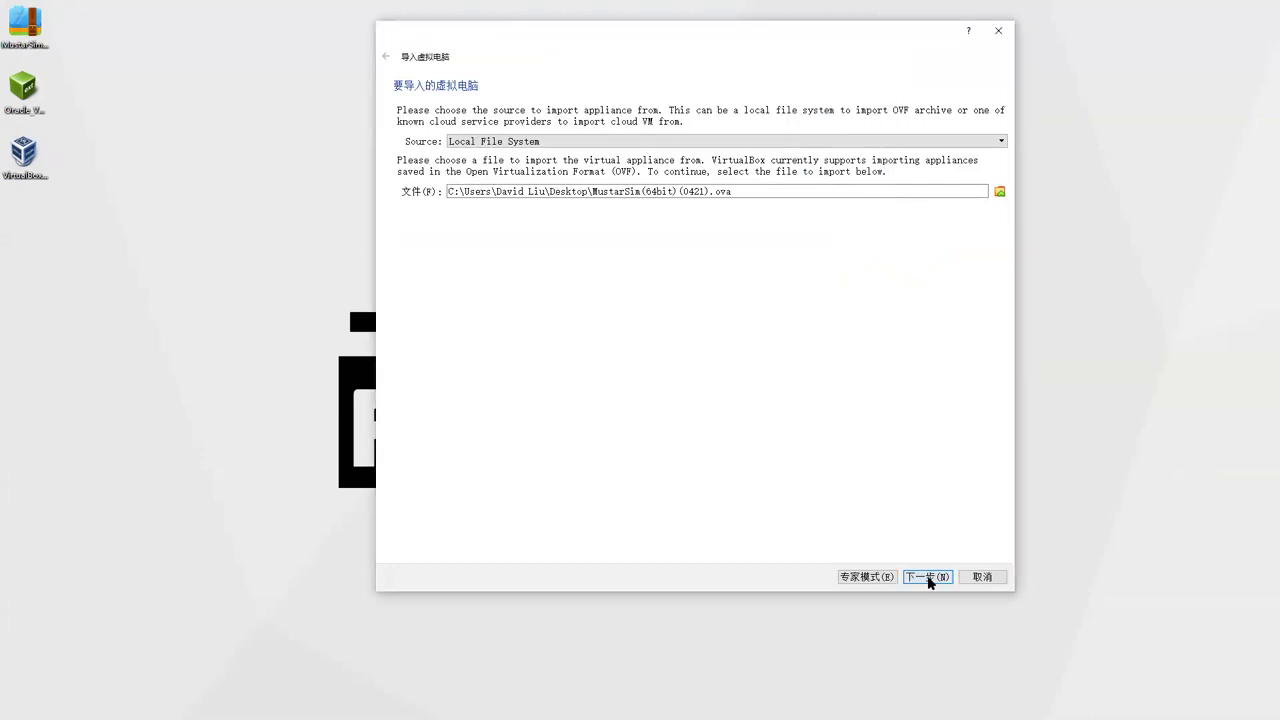
key("Return")
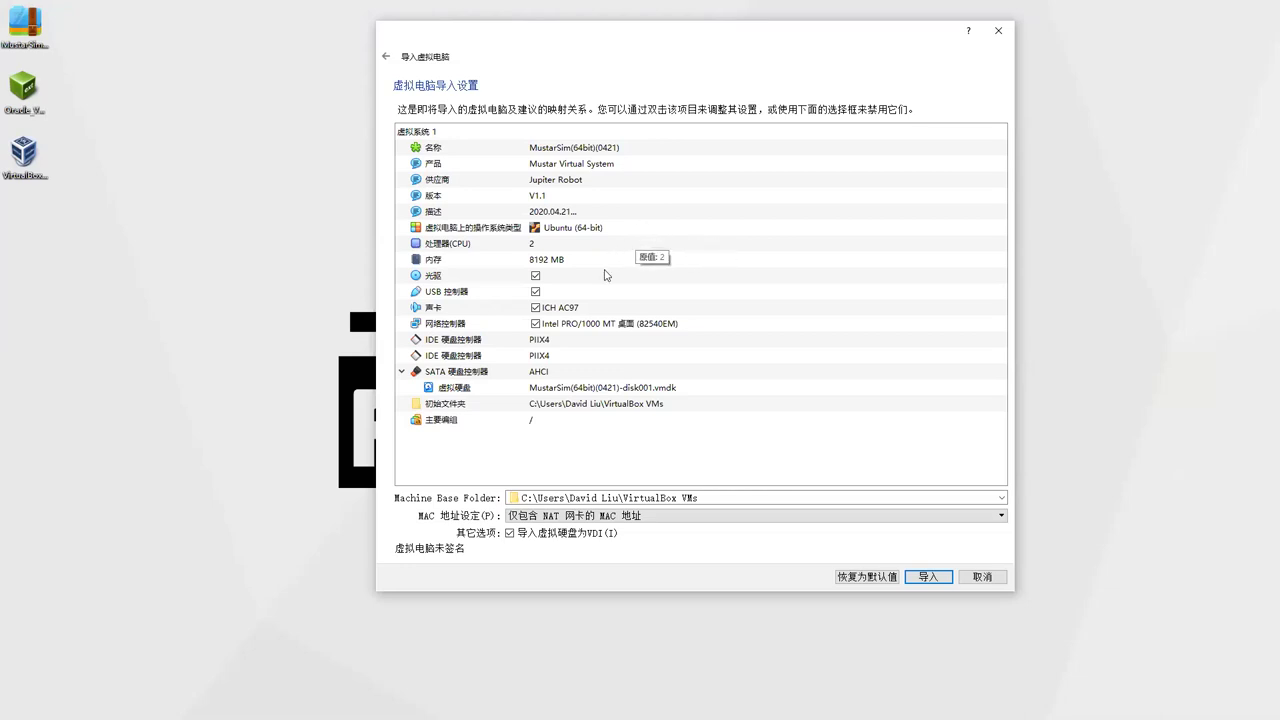
- Review the appliance's CPU and memory settings, set the MAC address policy to regenerate addresses for all network adapters, and import it
left_click(486, 245)
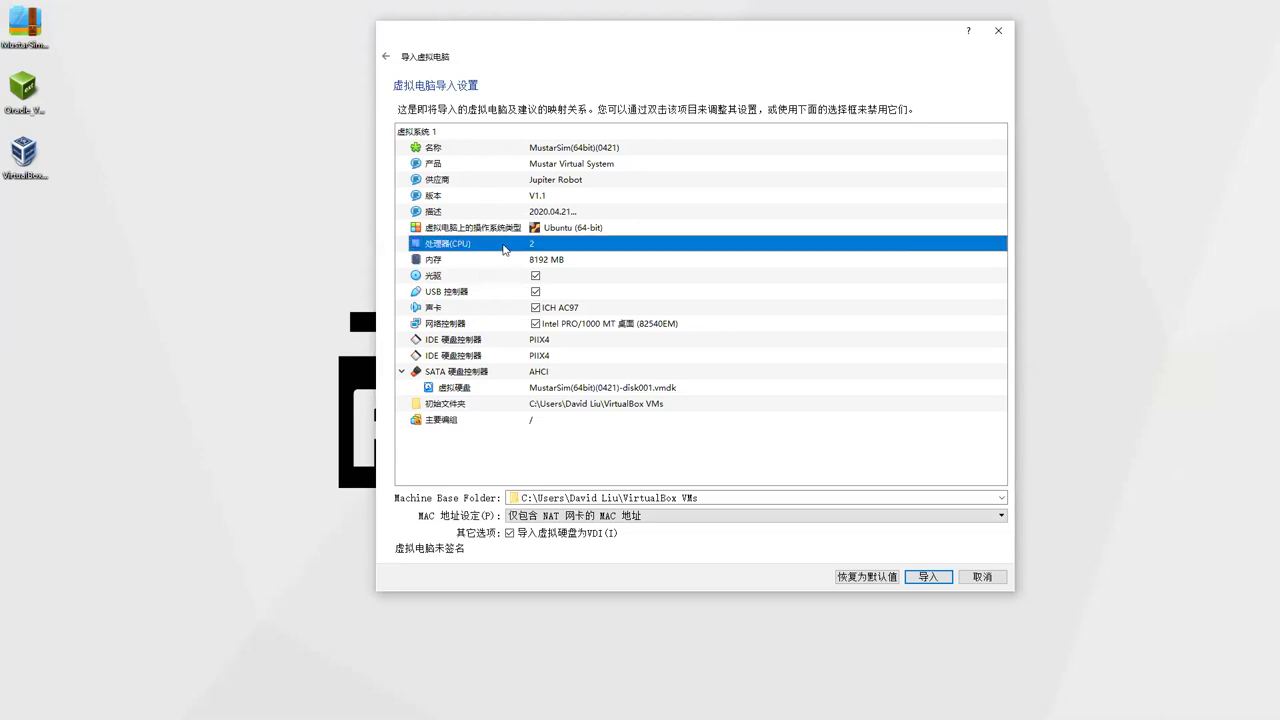
left_click(490, 263)
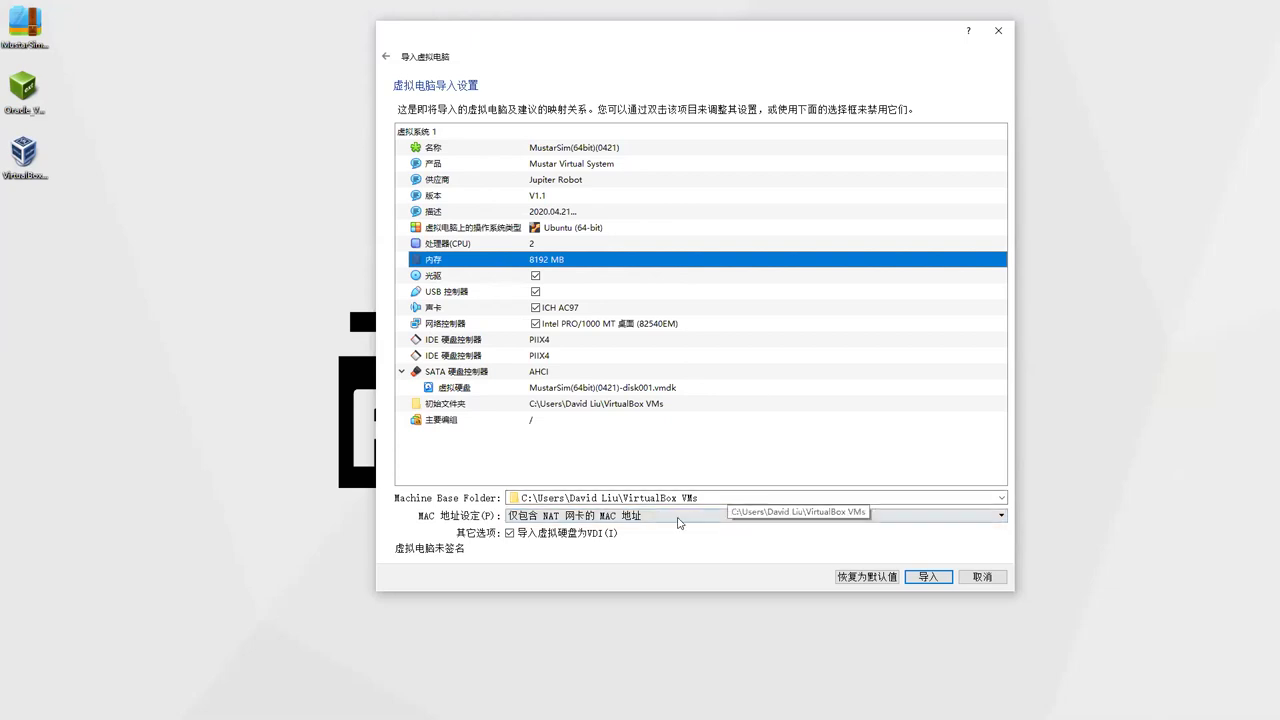
left_click(1001, 516)
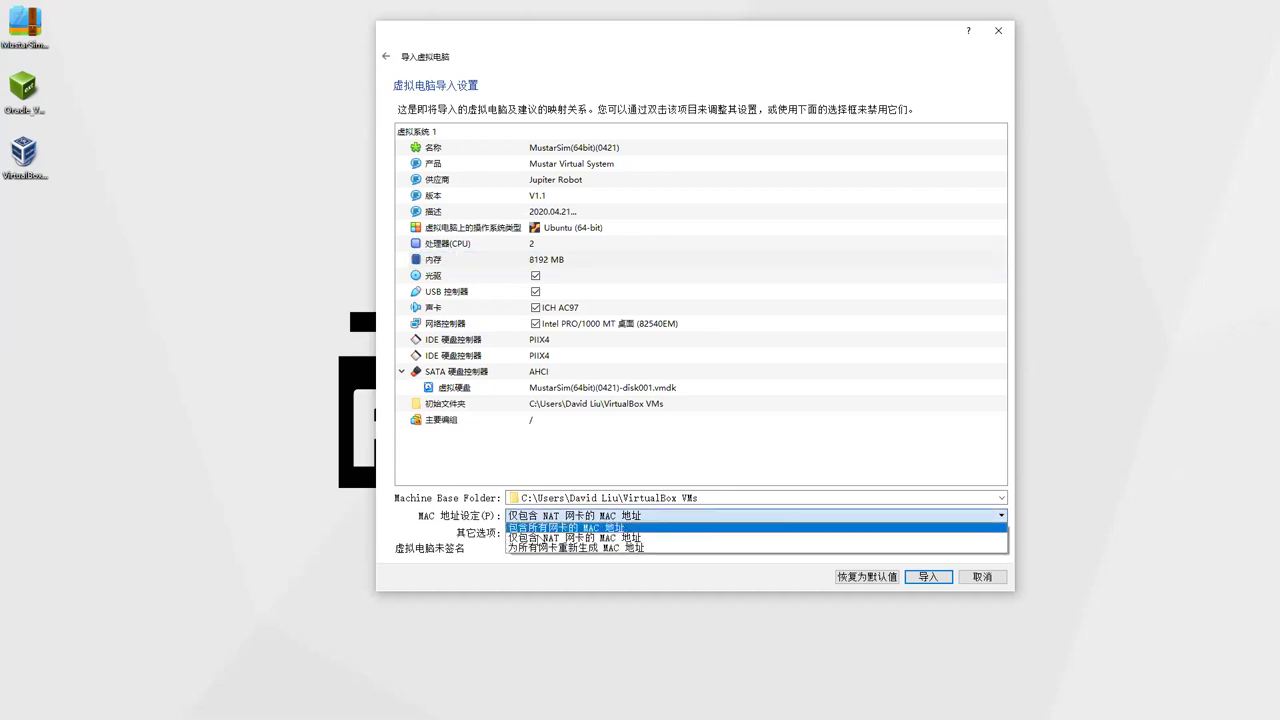
left_click(578, 549)
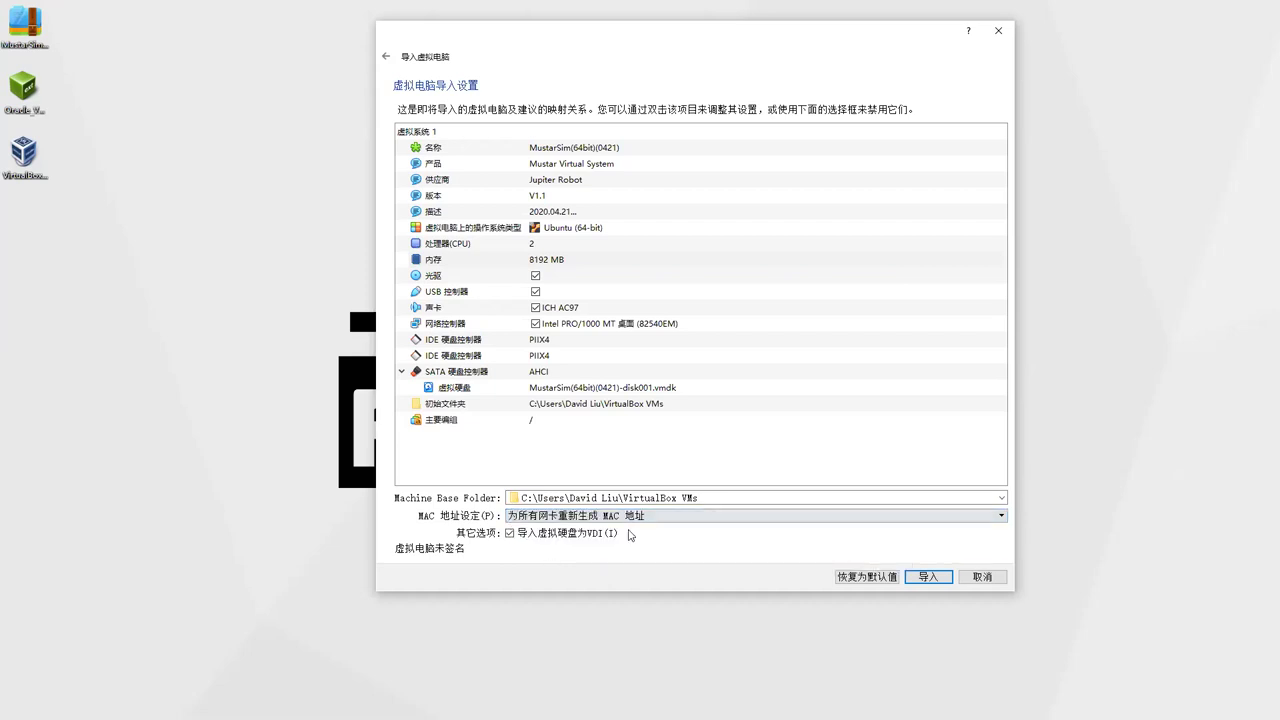
left_click(961, 522)
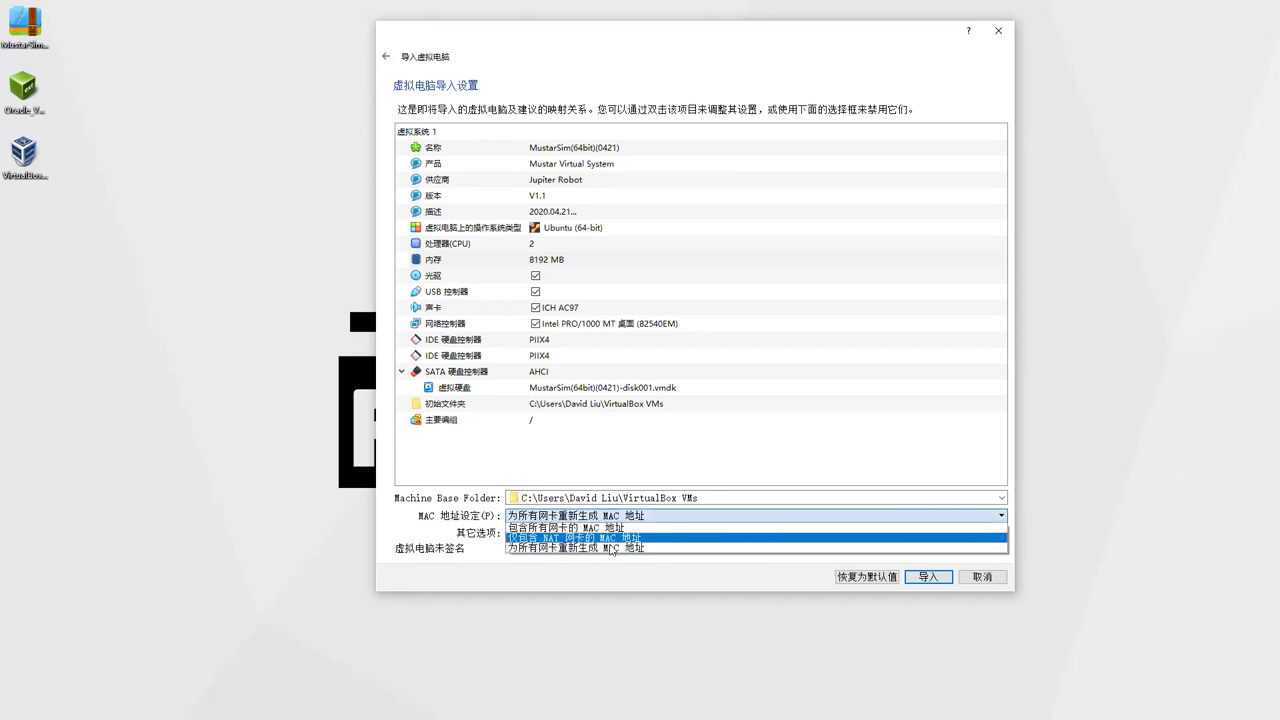
left_click(661, 549)
left_click(922, 574)
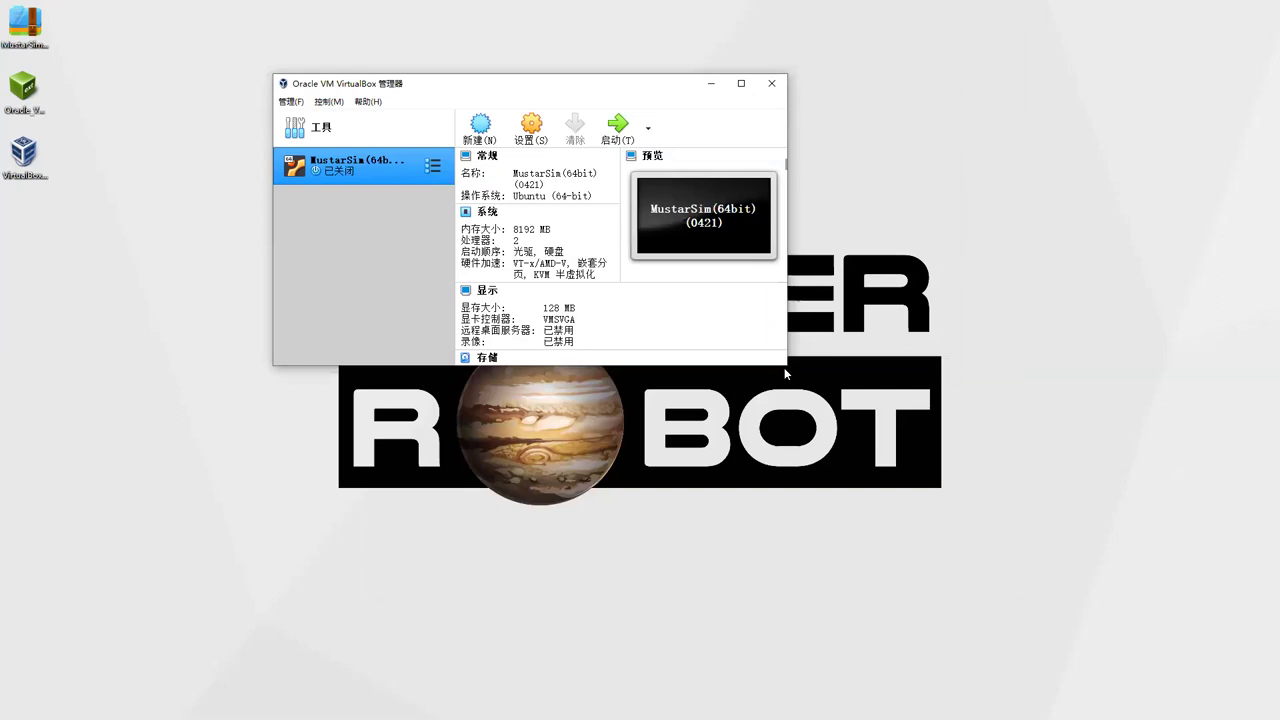
- Enlarge the manager window, start the MustarSim(64bit)(0421) virtual machine, and dismiss the system problem report in the guest
left_click_drag(784, 367, 1159, 629)
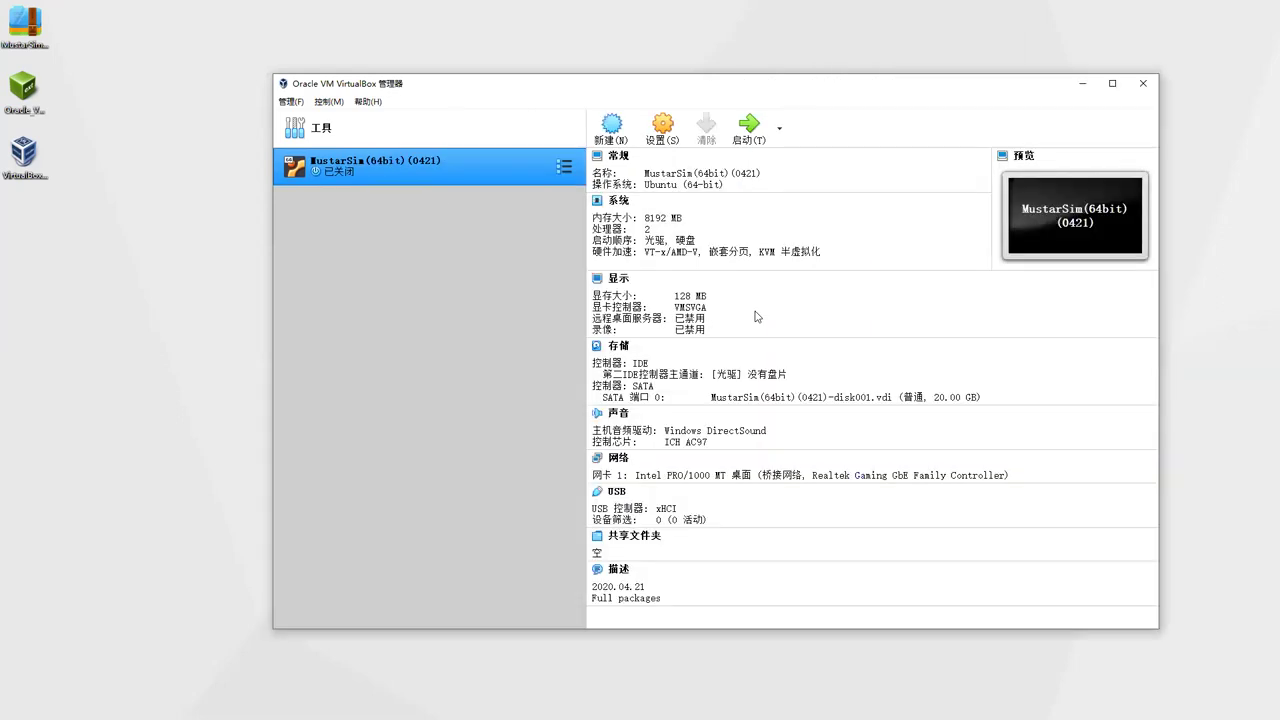
left_click(757, 133)
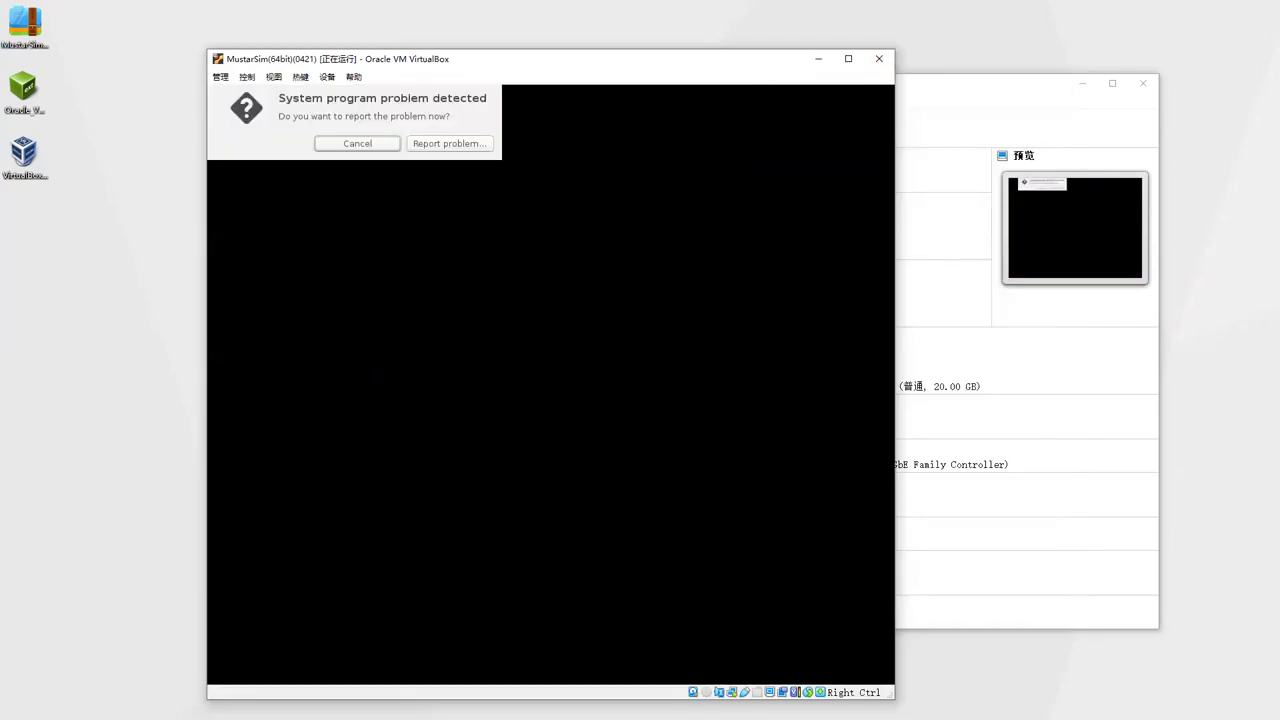
left_click(341, 148)
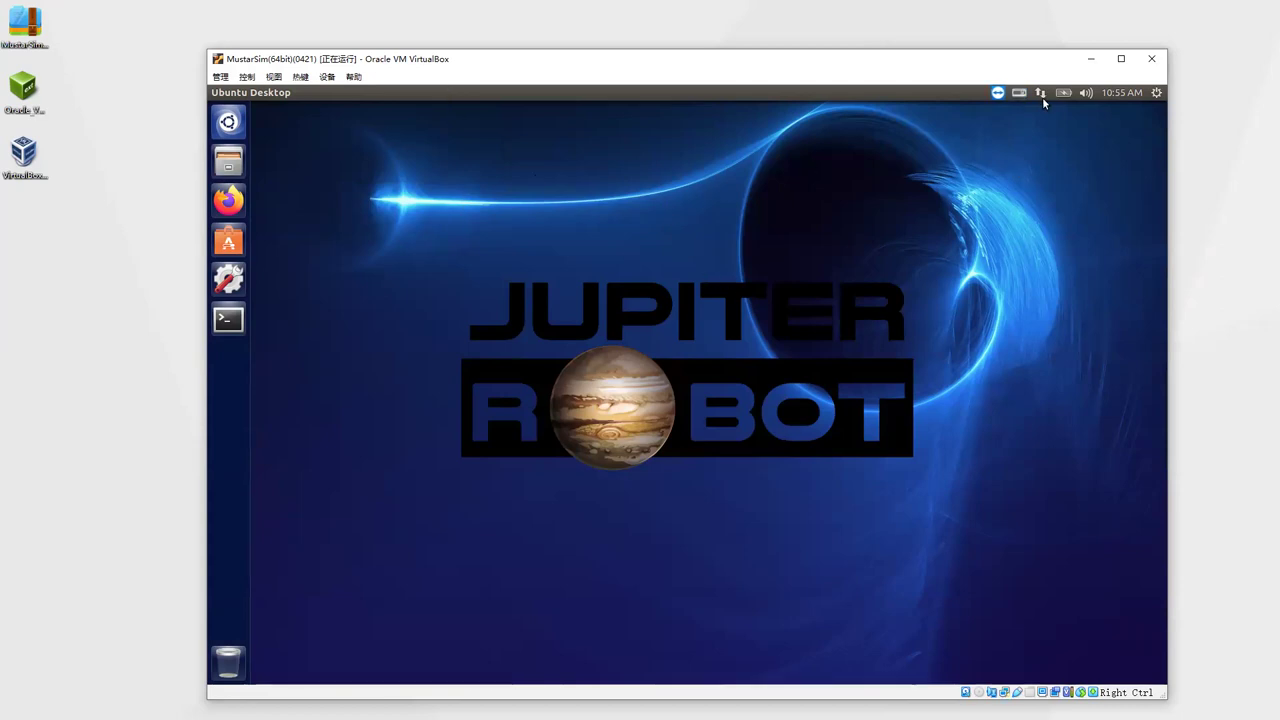
- Check the attachment mode of adapter 1 in the running machine's network settings, accept the settings, and dismiss the guest's problem report
left_click(327, 77)
mouse_move(372, 96)
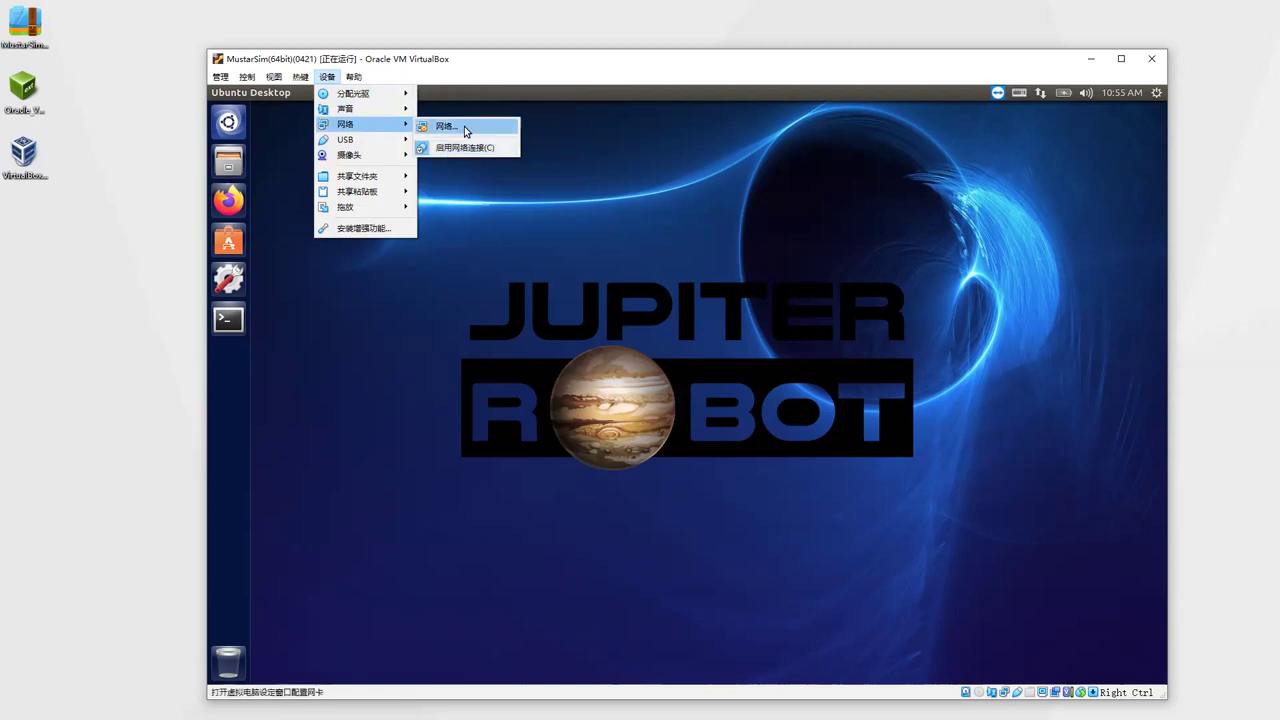
left_click(447, 126)
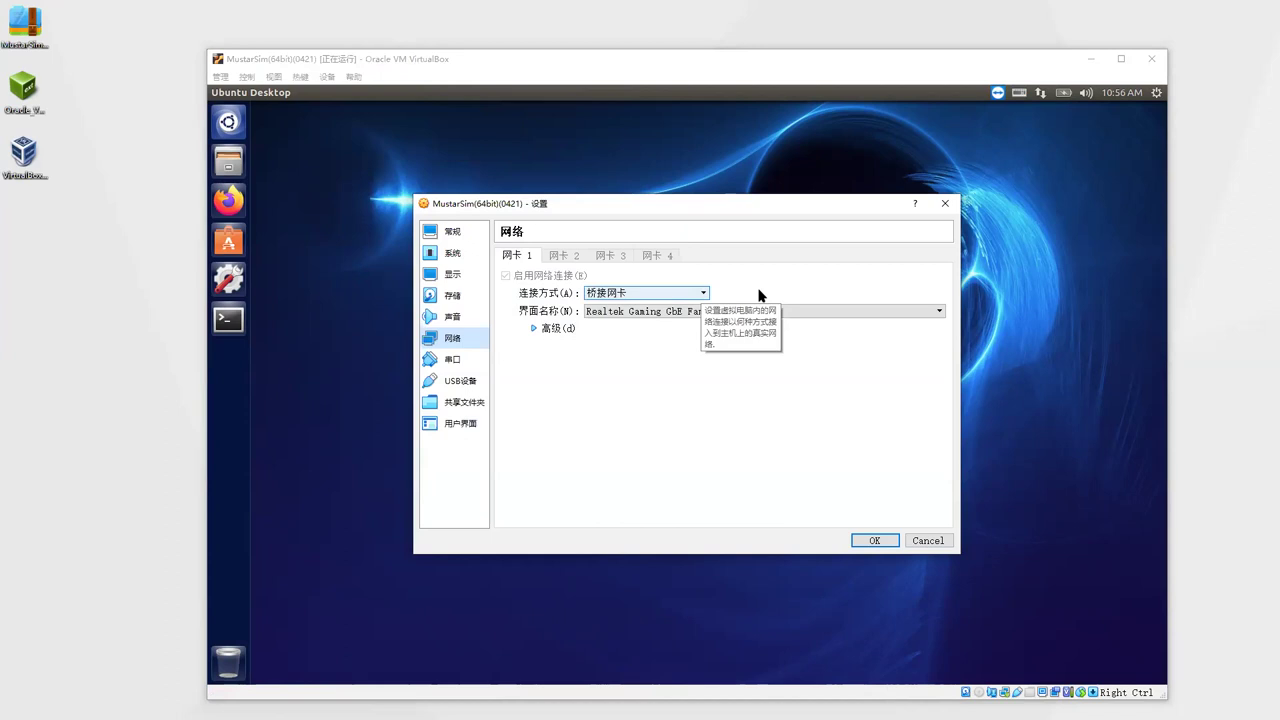
left_click(668, 295)
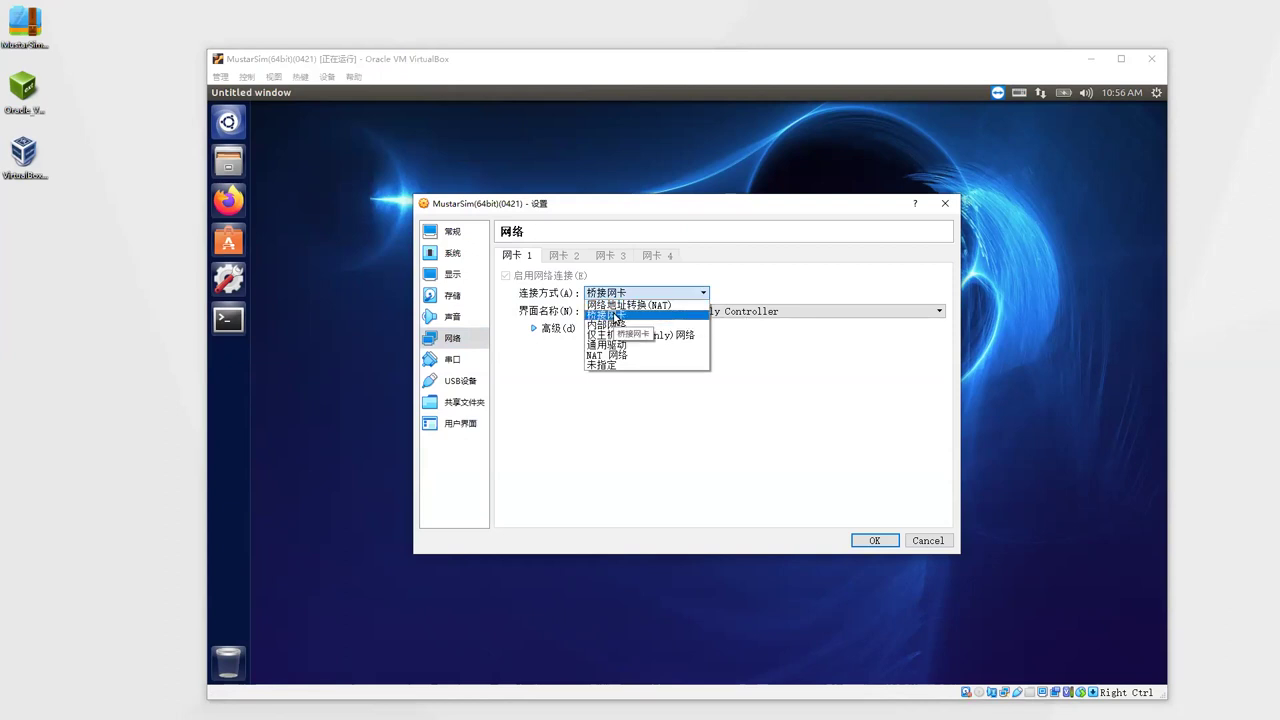
left_click(797, 284)
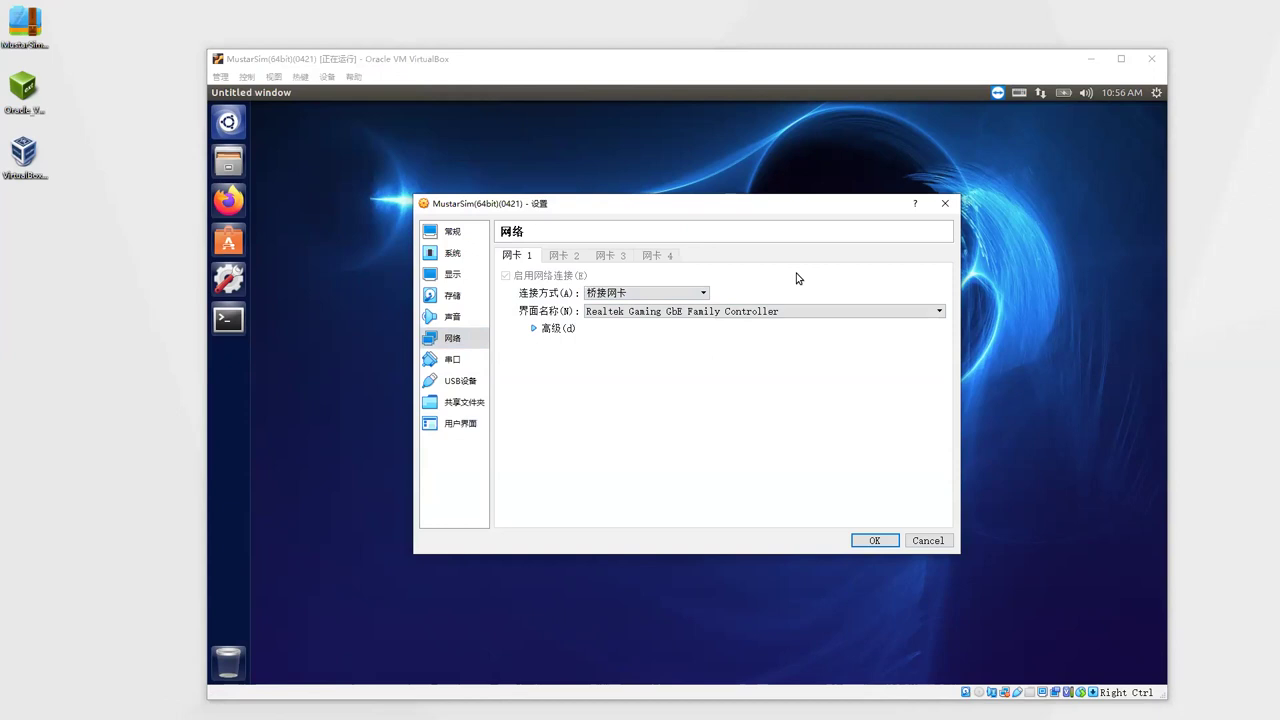
left_click(872, 539)
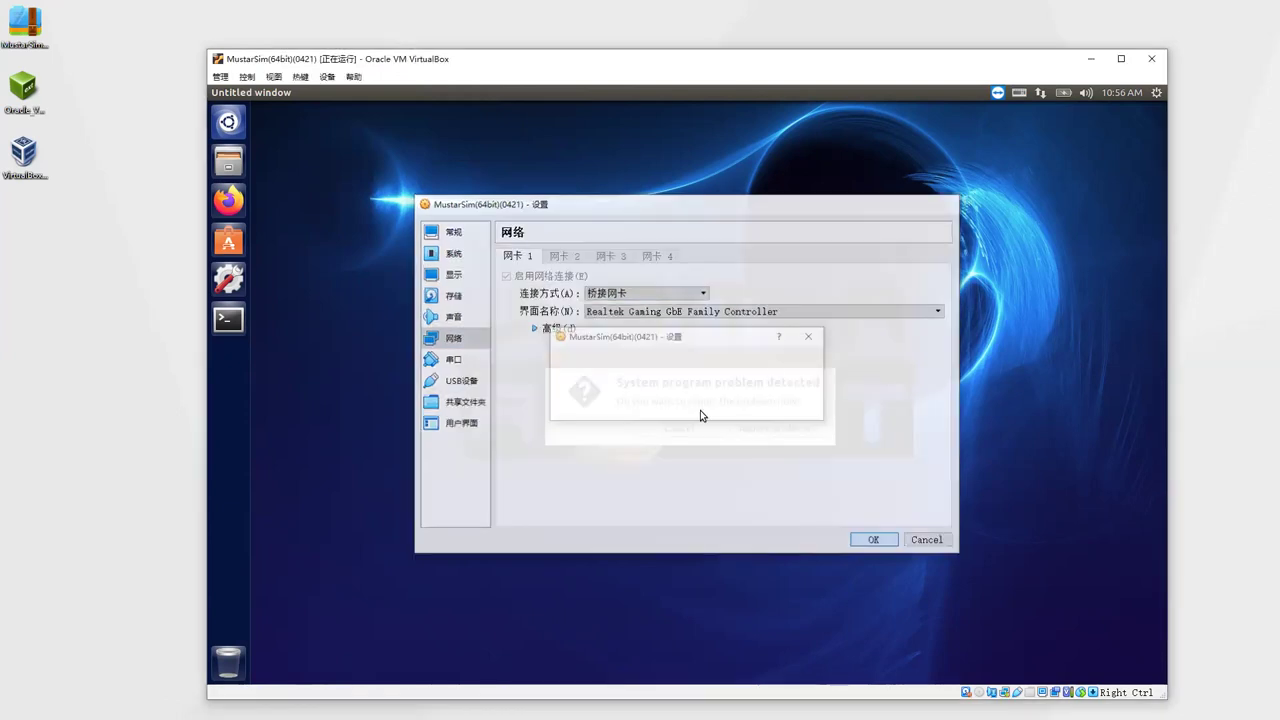
key("Escape")
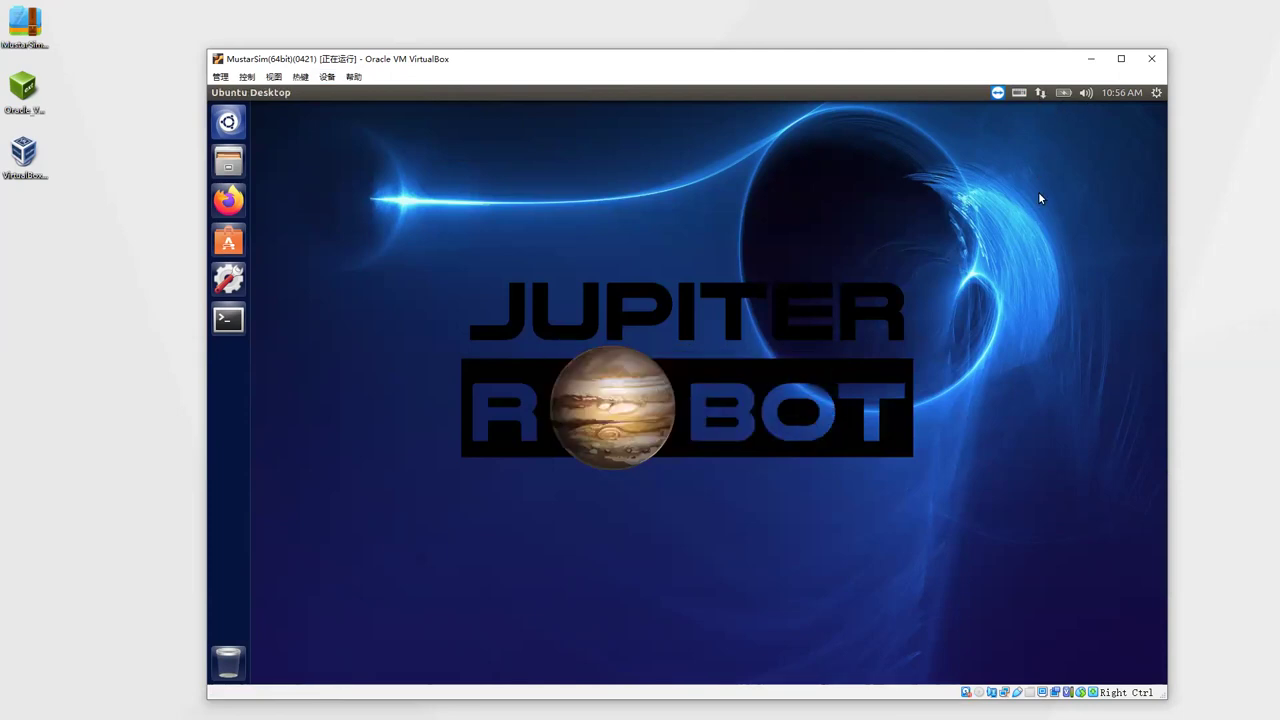
- View the Ubuntu guest's active connection information, highlight the IPv4 address, and close the information window
left_click(997, 92)
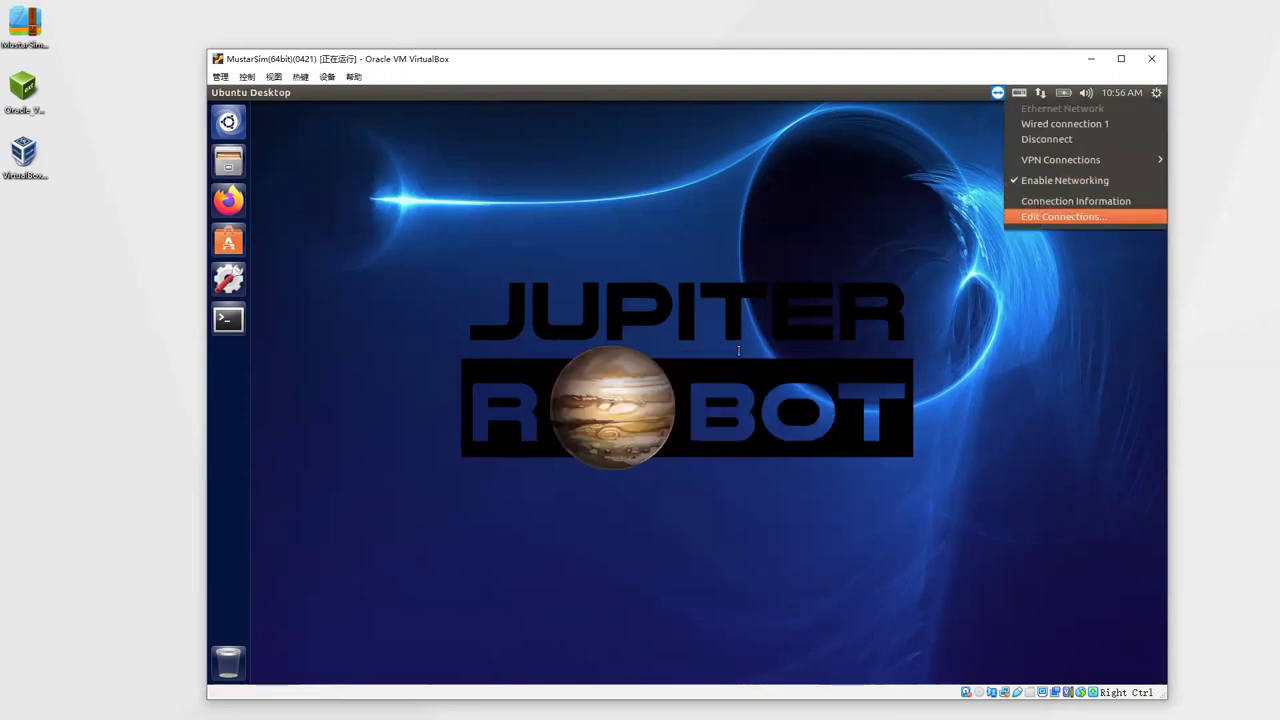
key("Up")
key("Return")
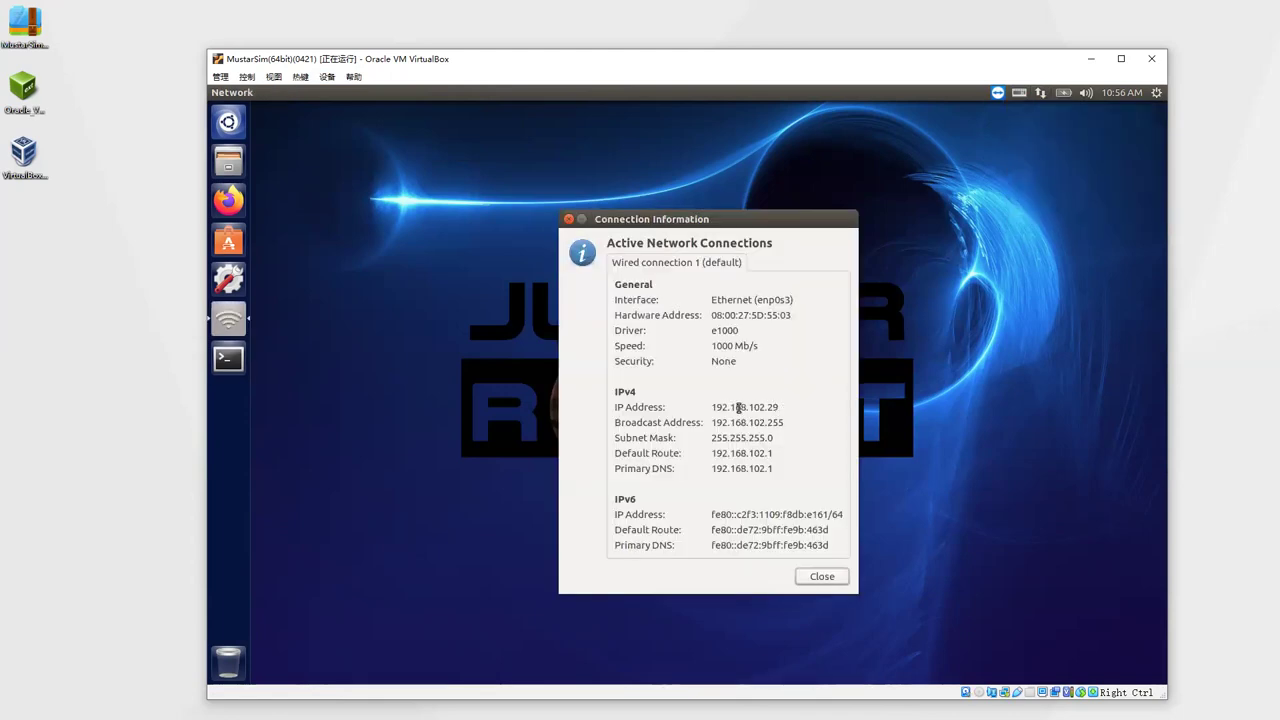
triple_click(776, 408)
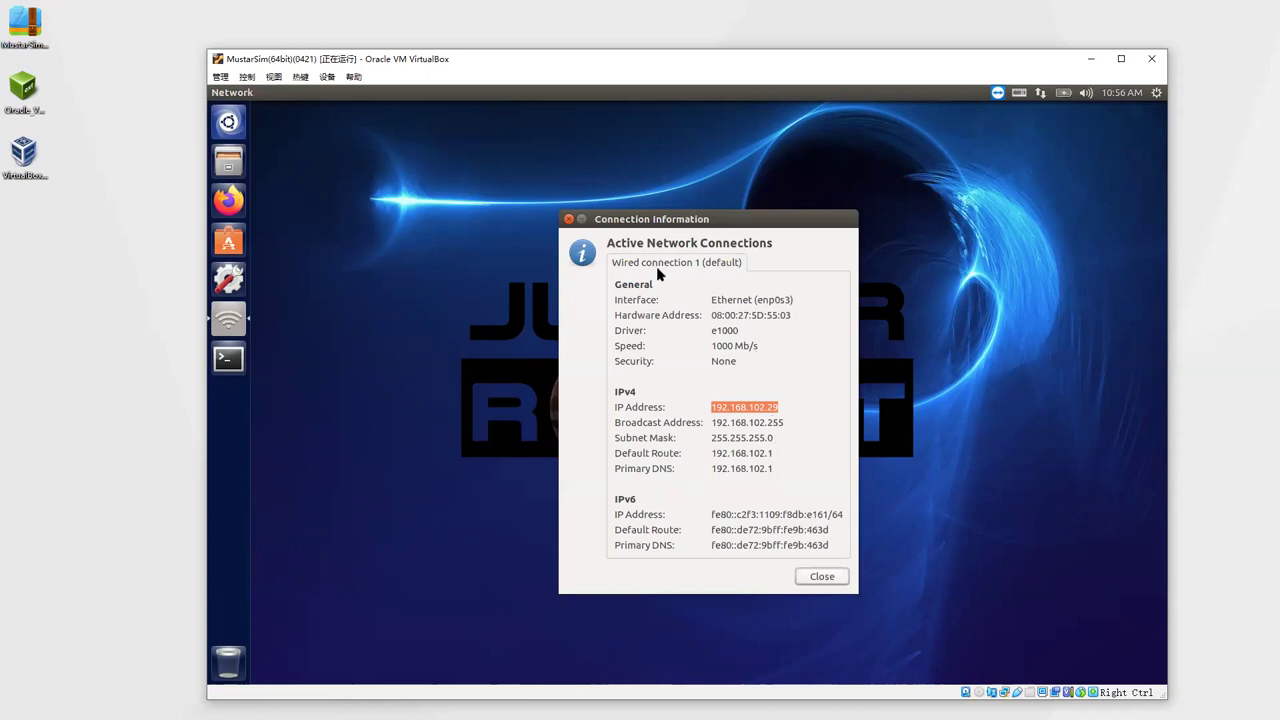
key("Escape")
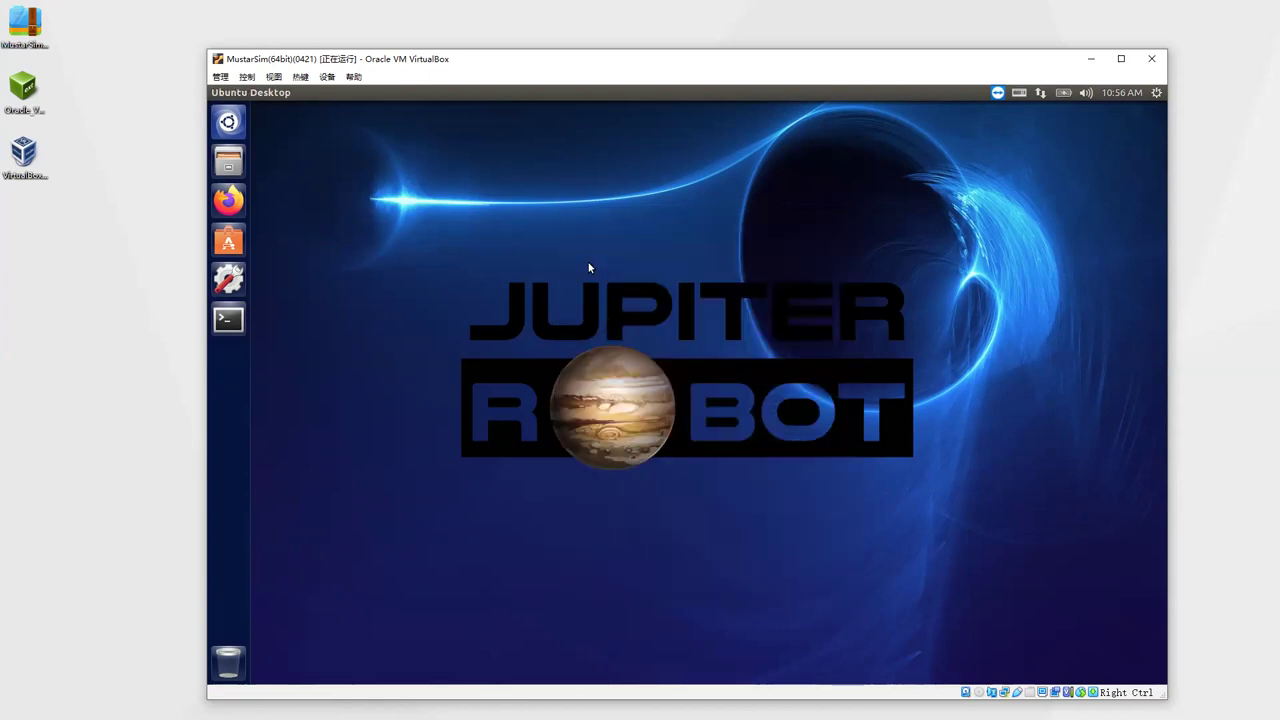
- Attach the XiaoMi USB 2.0 Webcam to the virtual machine and check that it is enabled in the camera list
left_click(323, 78)
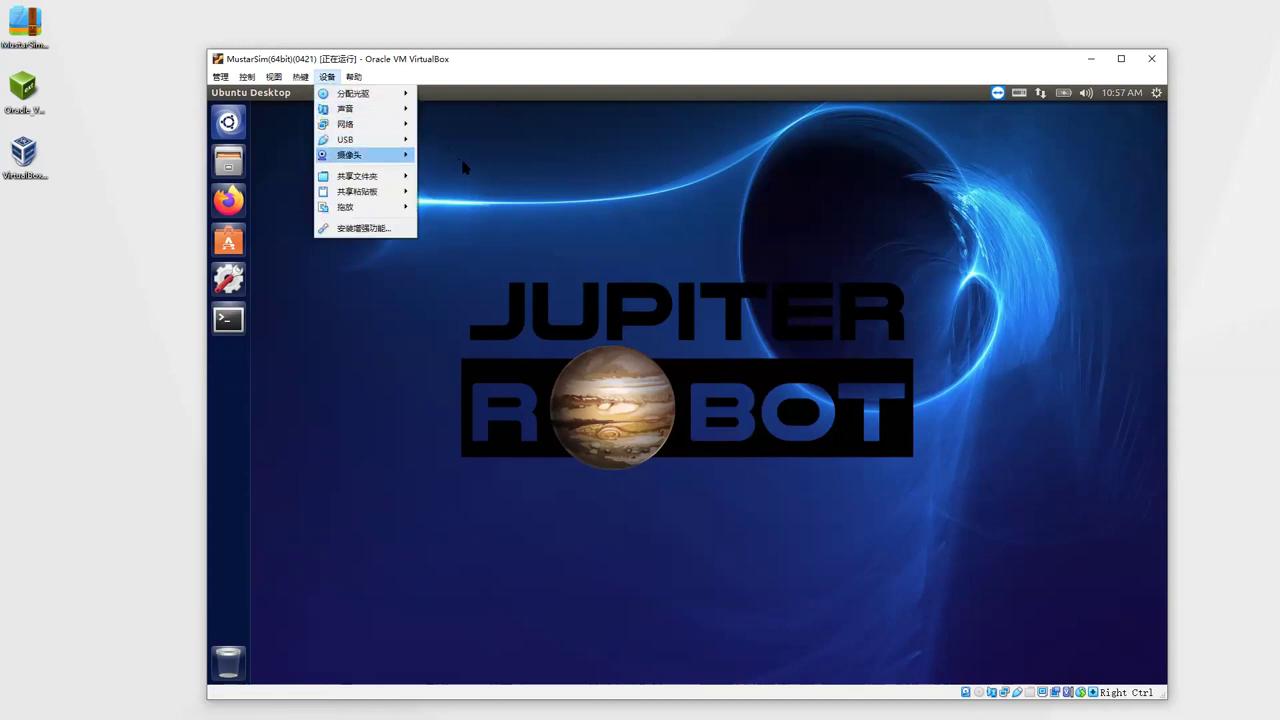
mouse_move(460, 166)
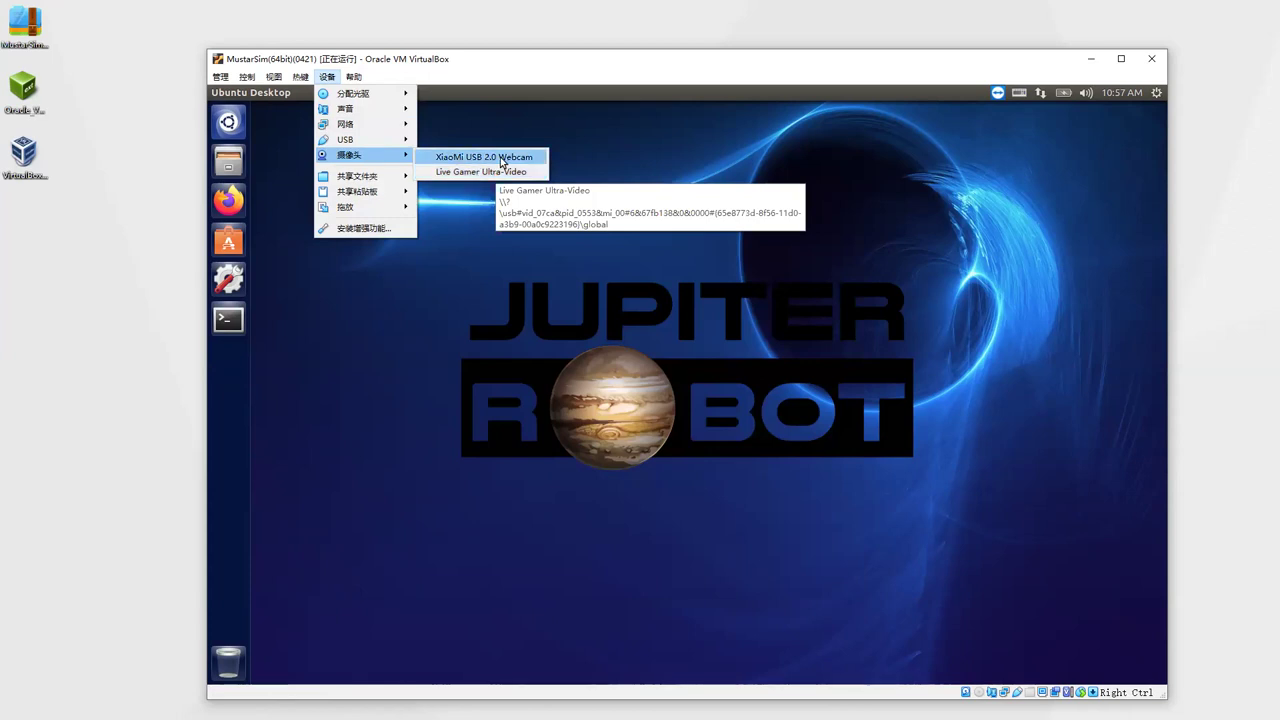
left_click(326, 77)
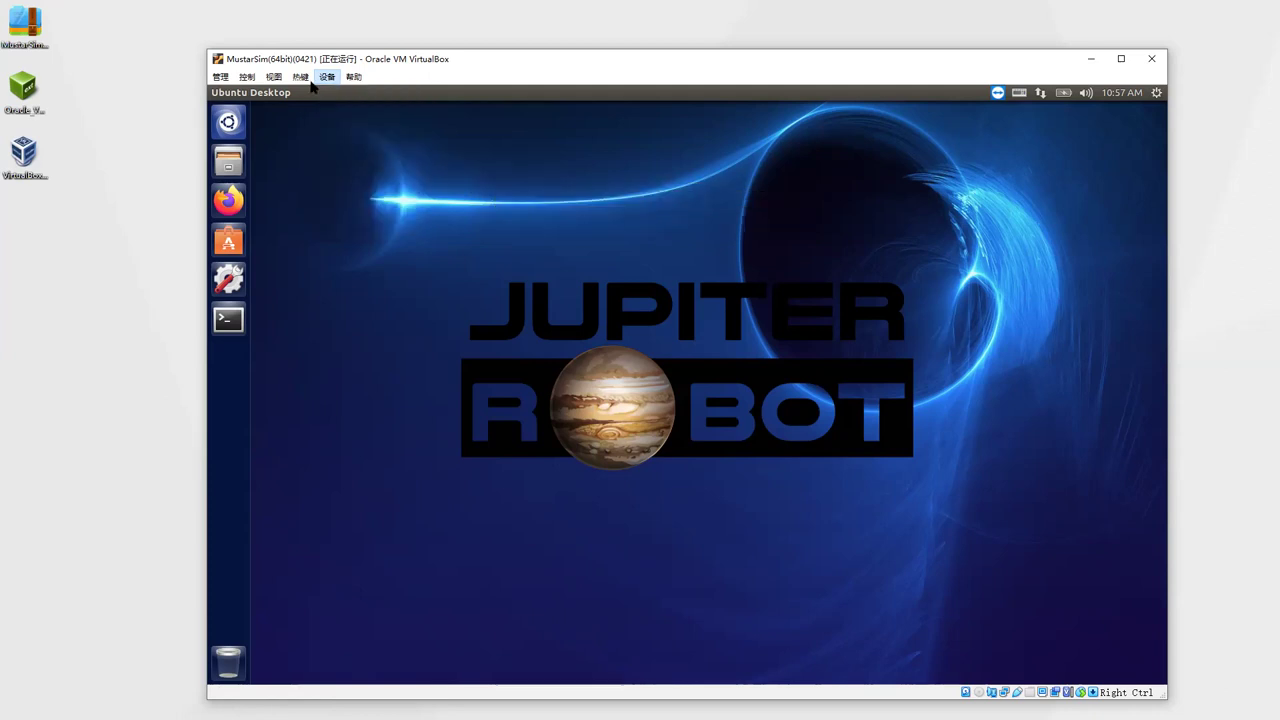
left_click(326, 77)
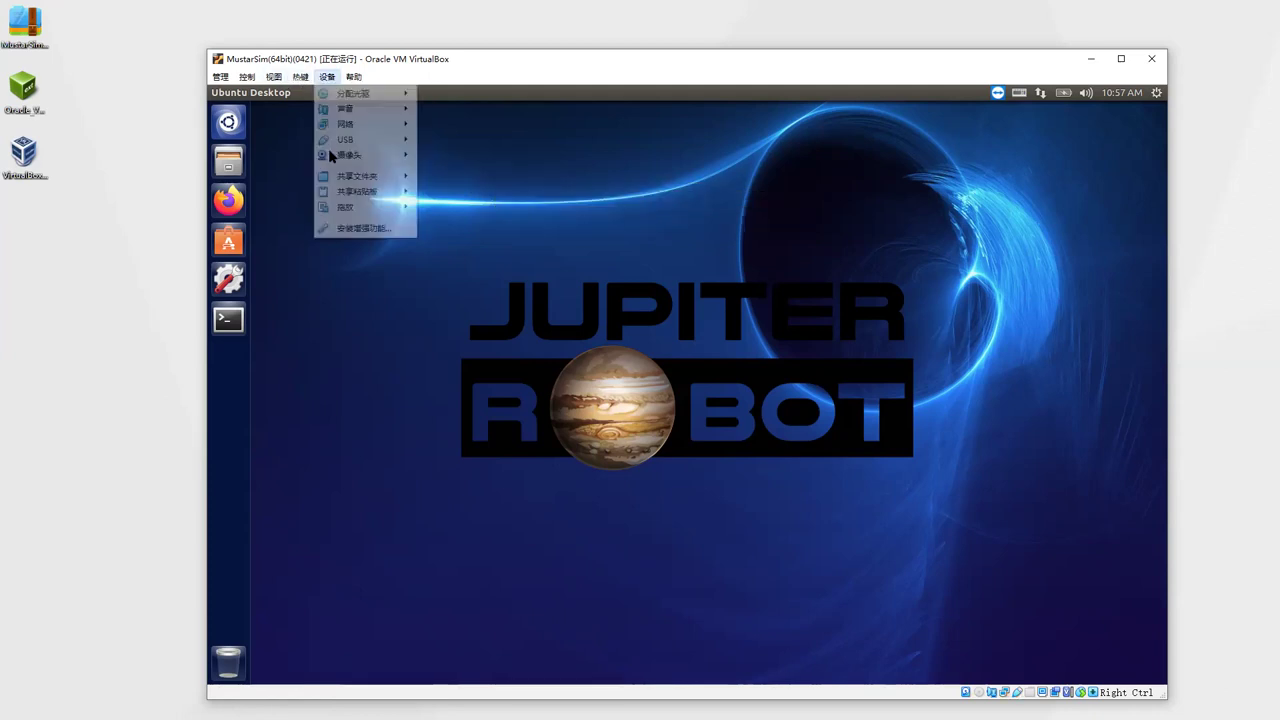
mouse_move(371, 155)
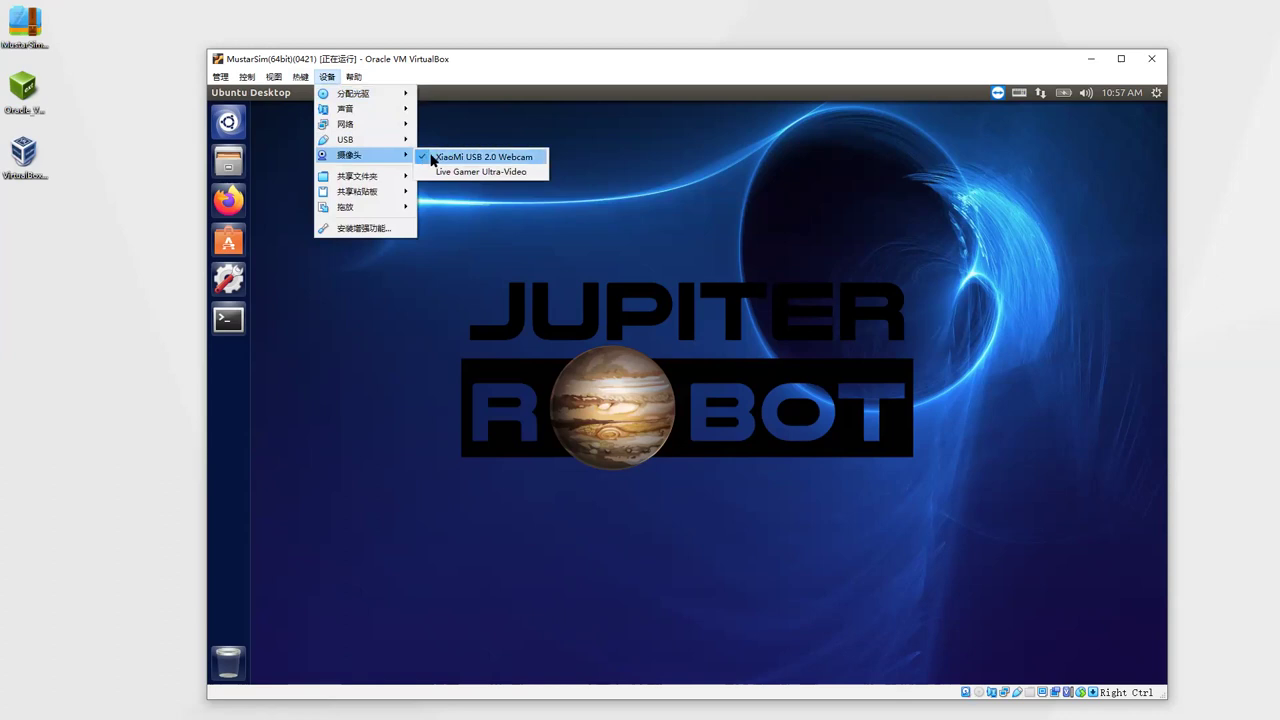
left_click(762, 147)
- Open a terminal in the Ubuntu guest and start the ROS master with roscore
key("ctrl+alt+t")
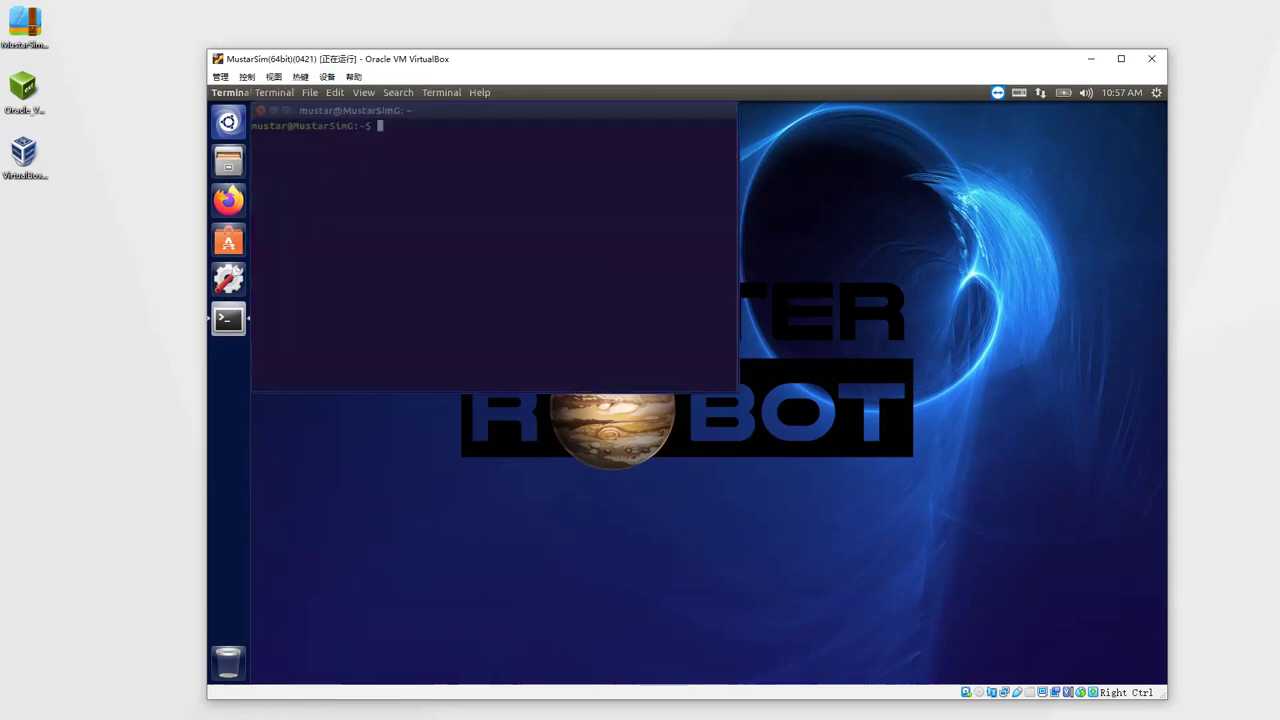
type("roscore")
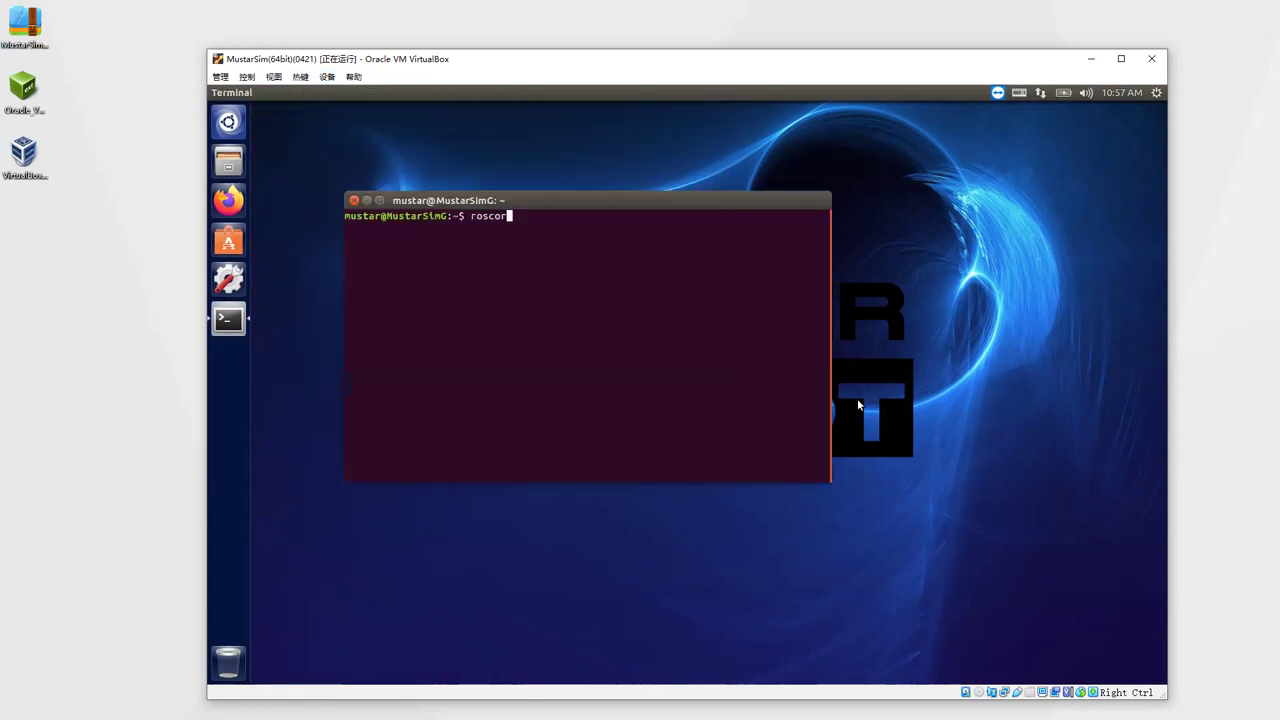
key("Return")
- Open a second terminal tab and run the usb_cam package's camera node with rosrun
right_click(720, 387)
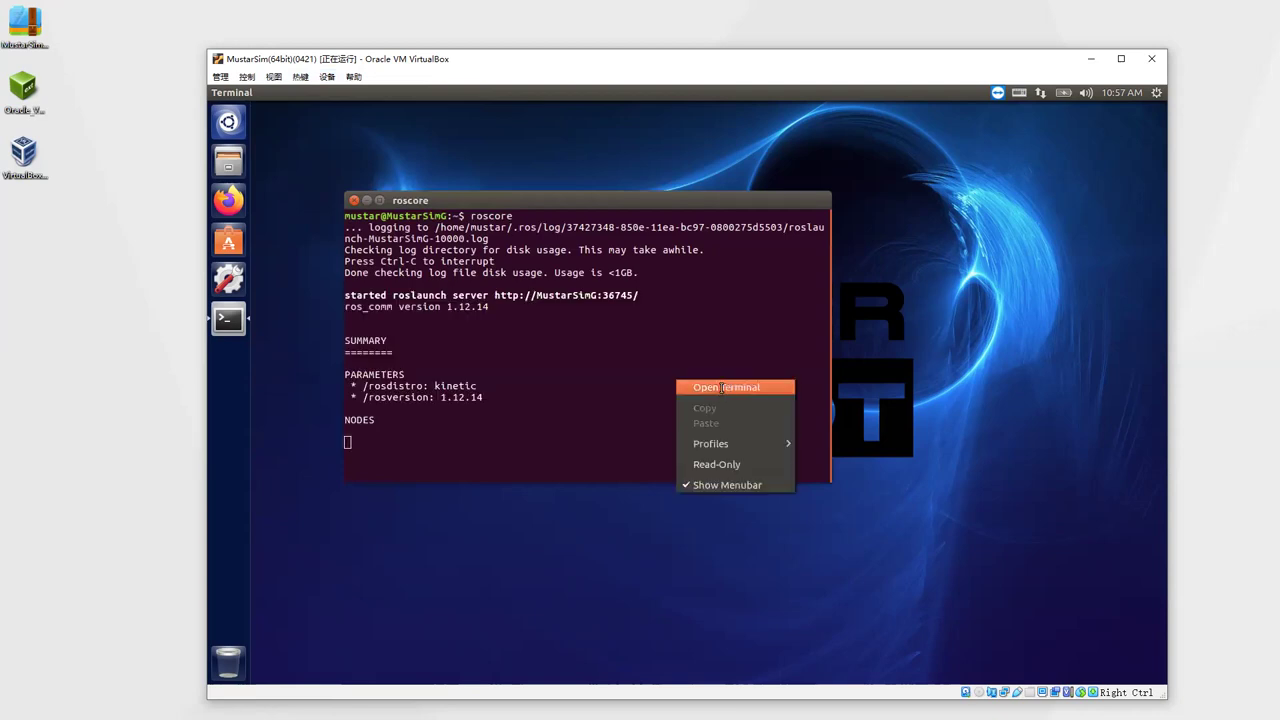
key("ctrl+shift+t")
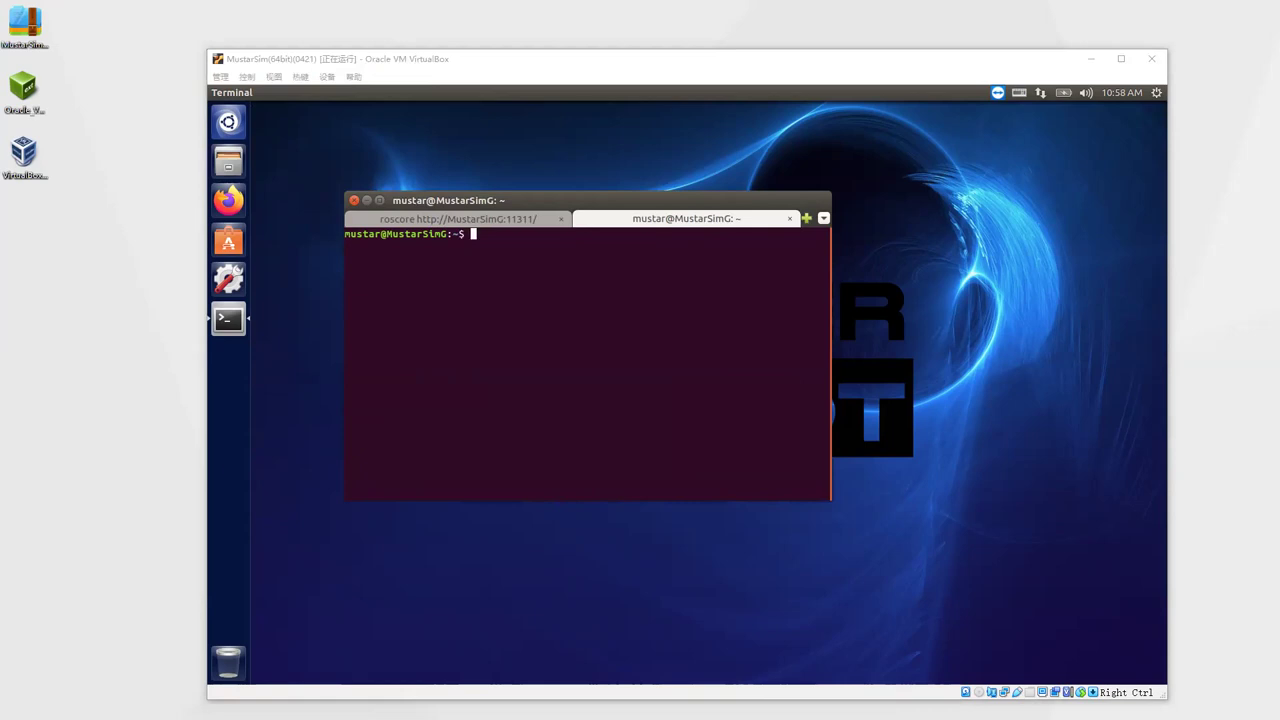
right_click(530, 288)
mouse_move(565, 352)
key("Escape")
key("Escape")
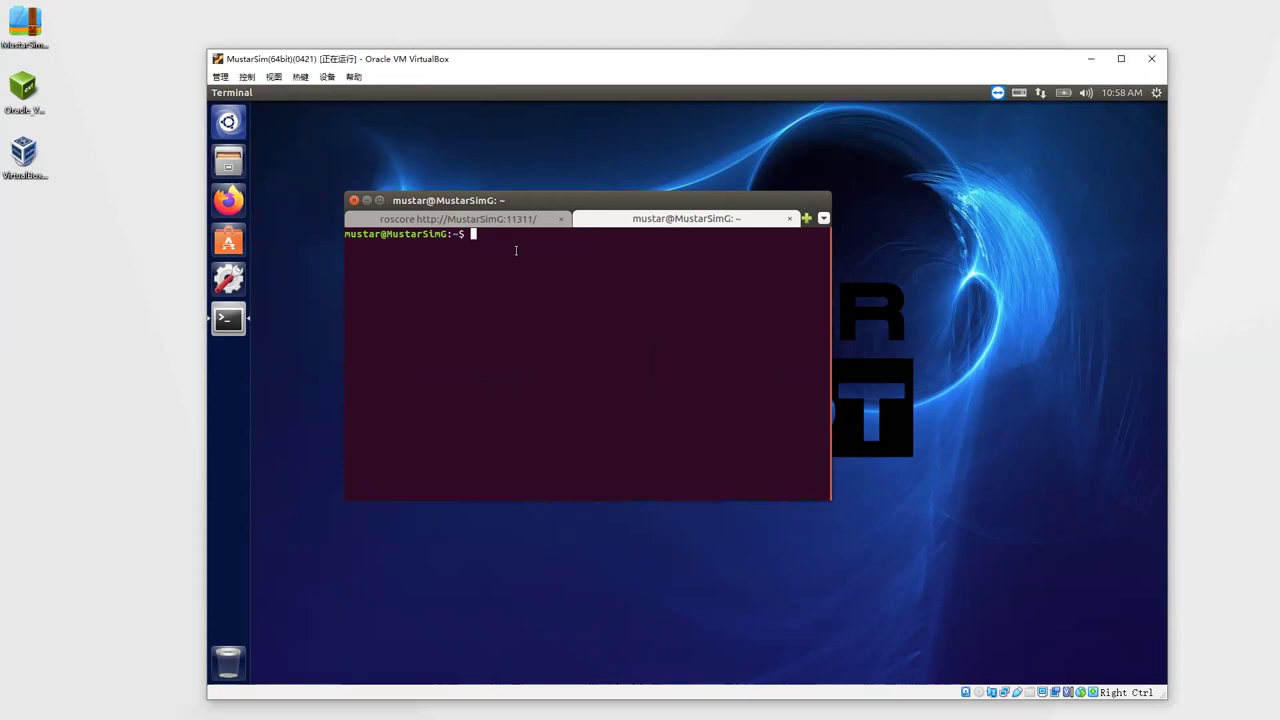
type("rosru")
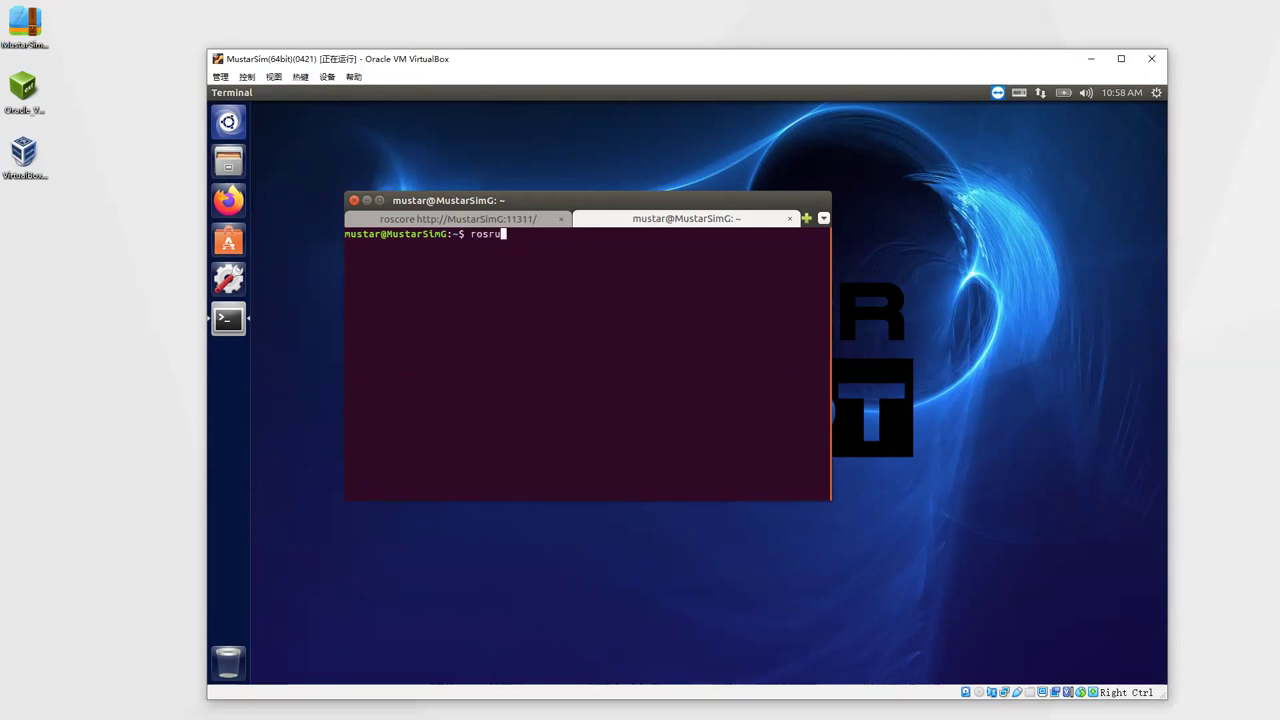
type("n usb_cam usb")
key("Tab")
key("Return")
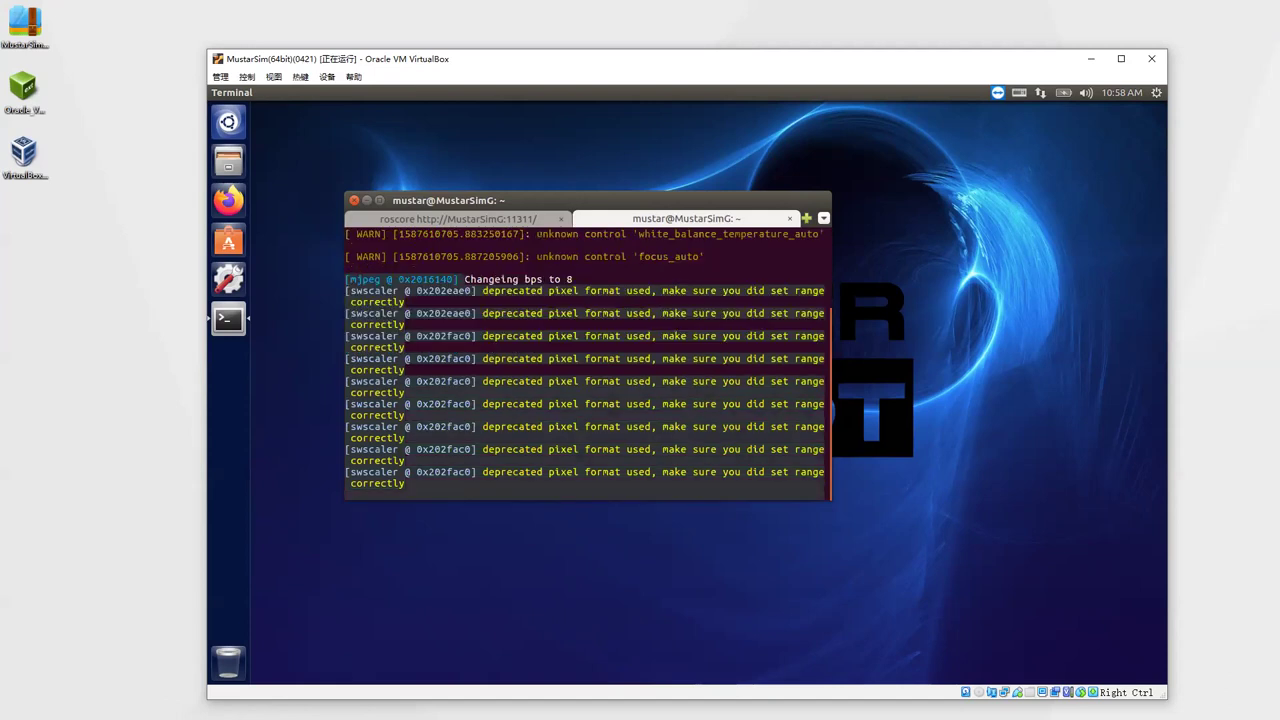
- Open a third terminal tab and run image_view's image_view node with rosrun, remapping image to /usb_cam/image_raw
key("ctrl+shift+t")
type("rosrun image")
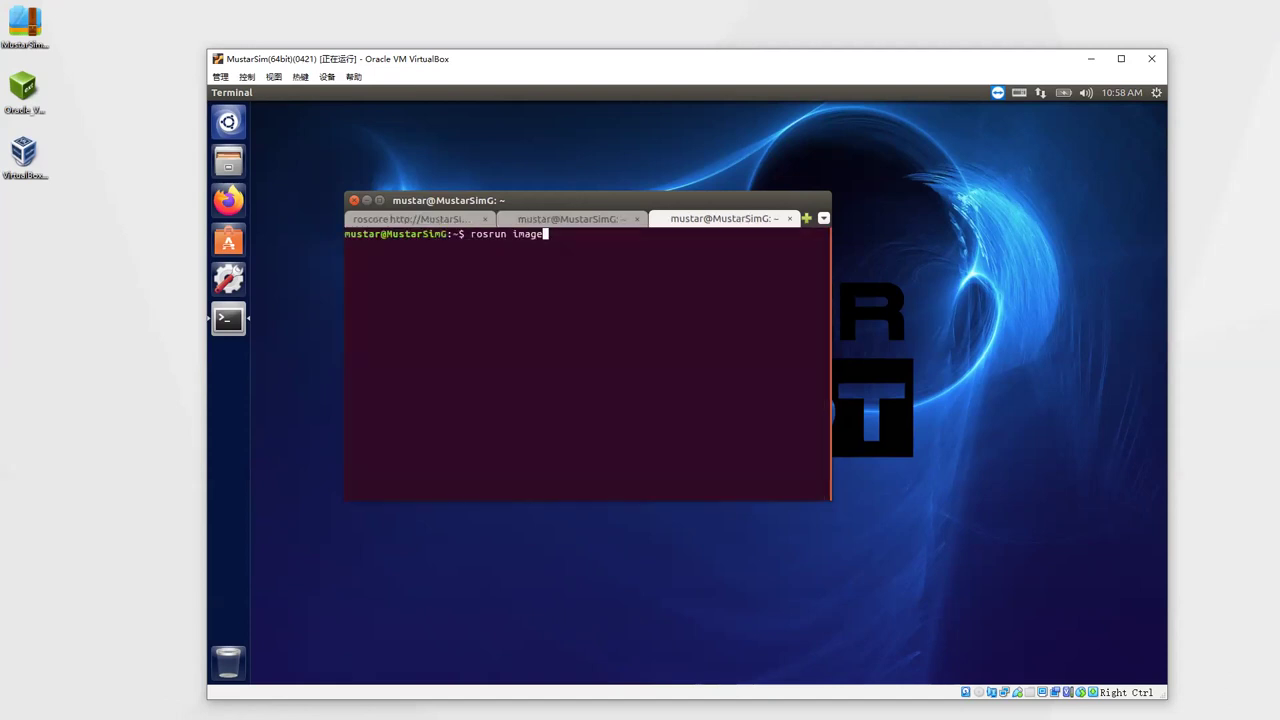
type("_view image_c")
key("Tab")
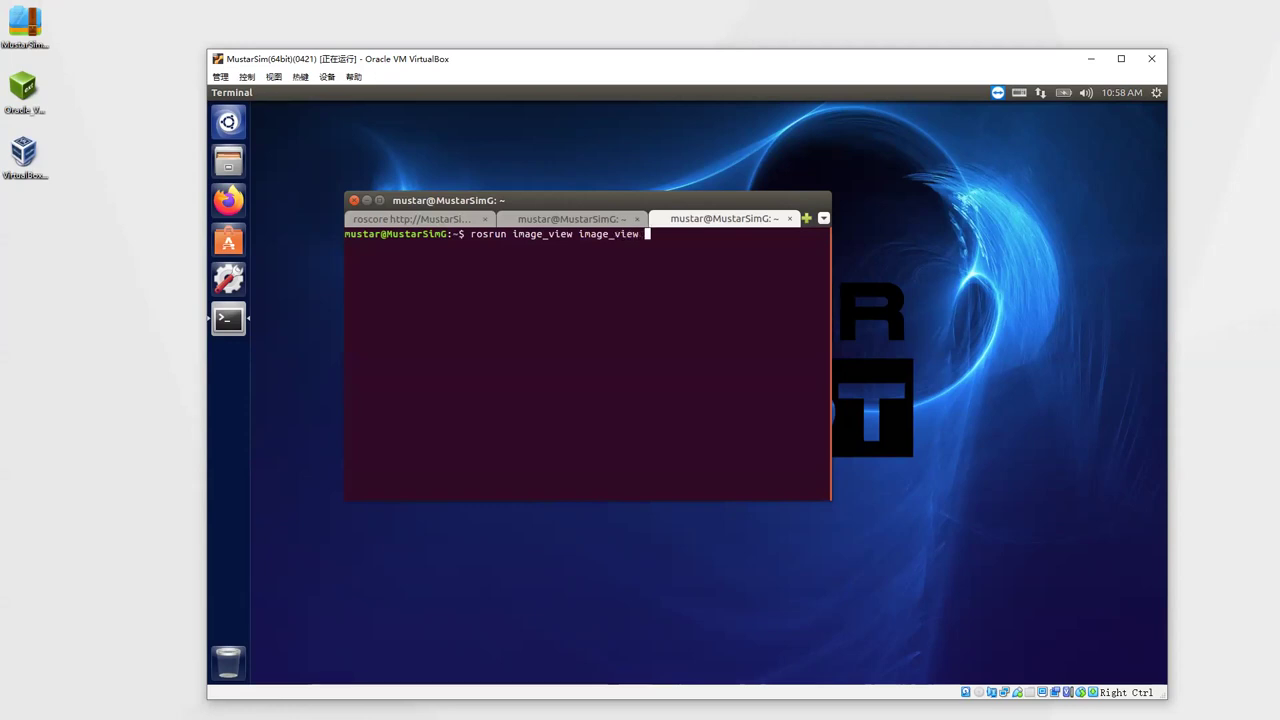
type("image:=/")
type("usb_cam/image")
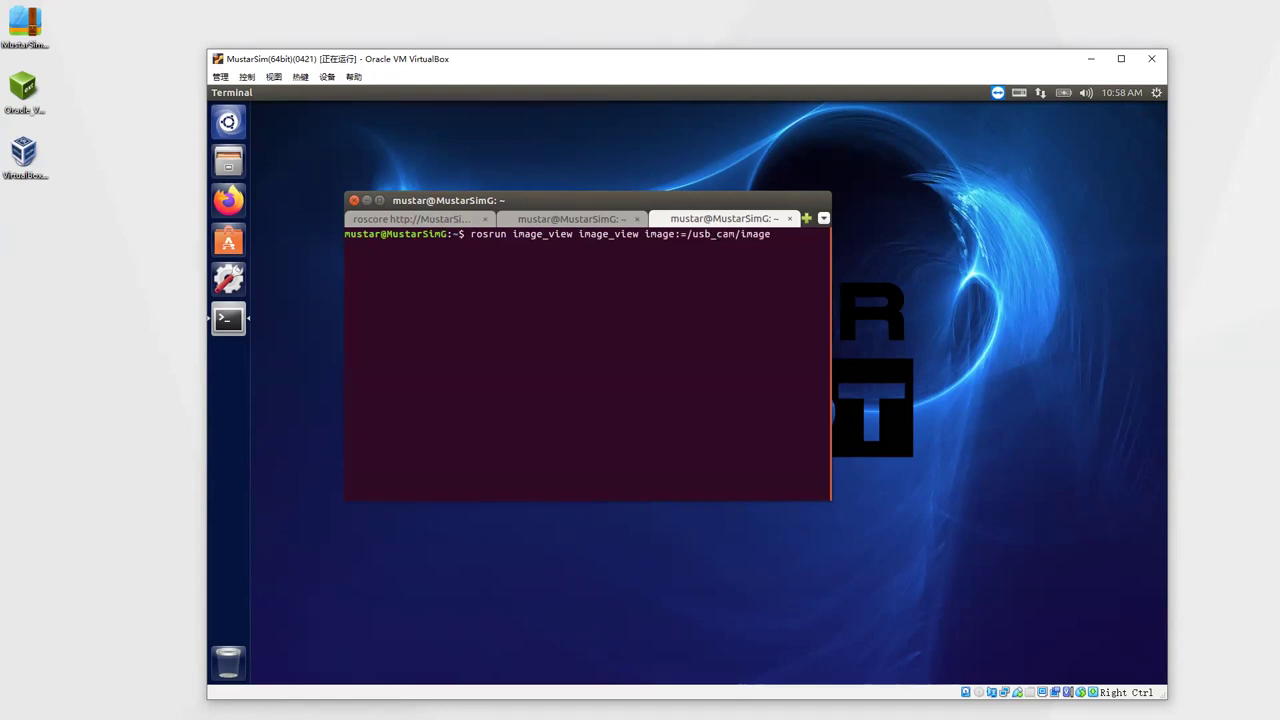
type("_raw")
key("Return")
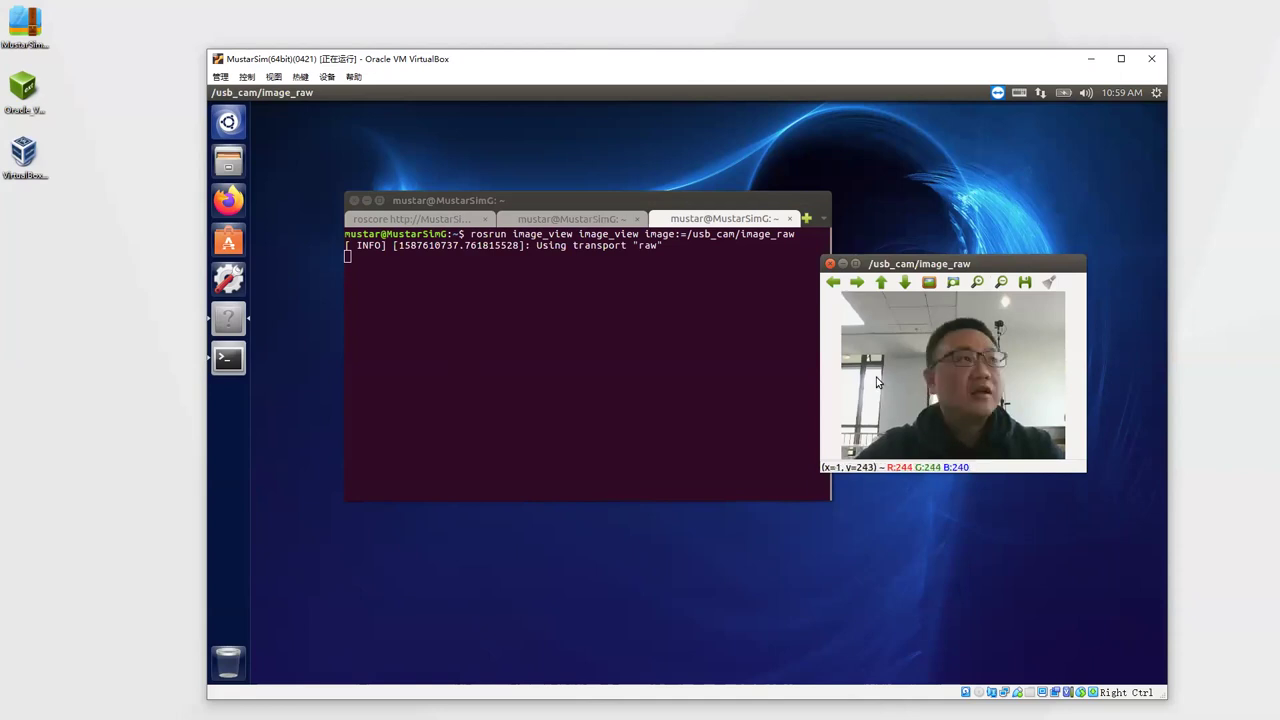
- Stop the image viewer and the ROS master in their terminal tabs, and show the Ubuntu guest's desktop
left_click(600, 300)
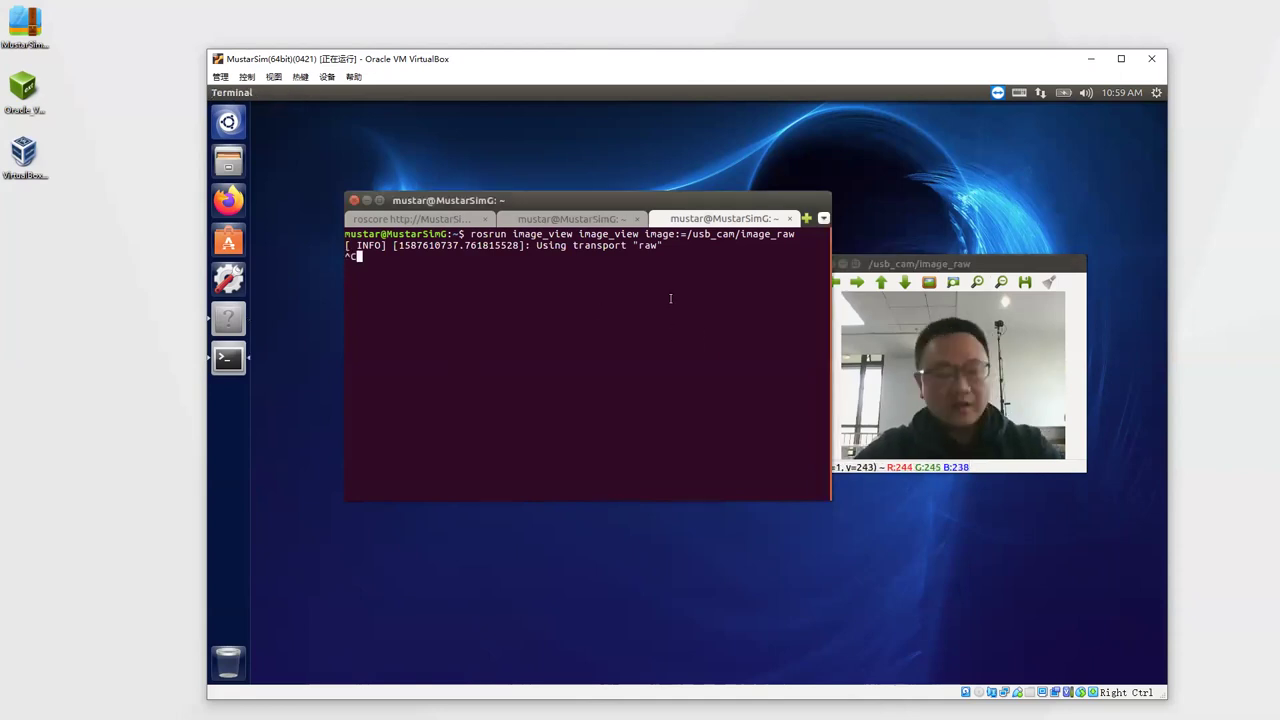
key("ctrl+c")
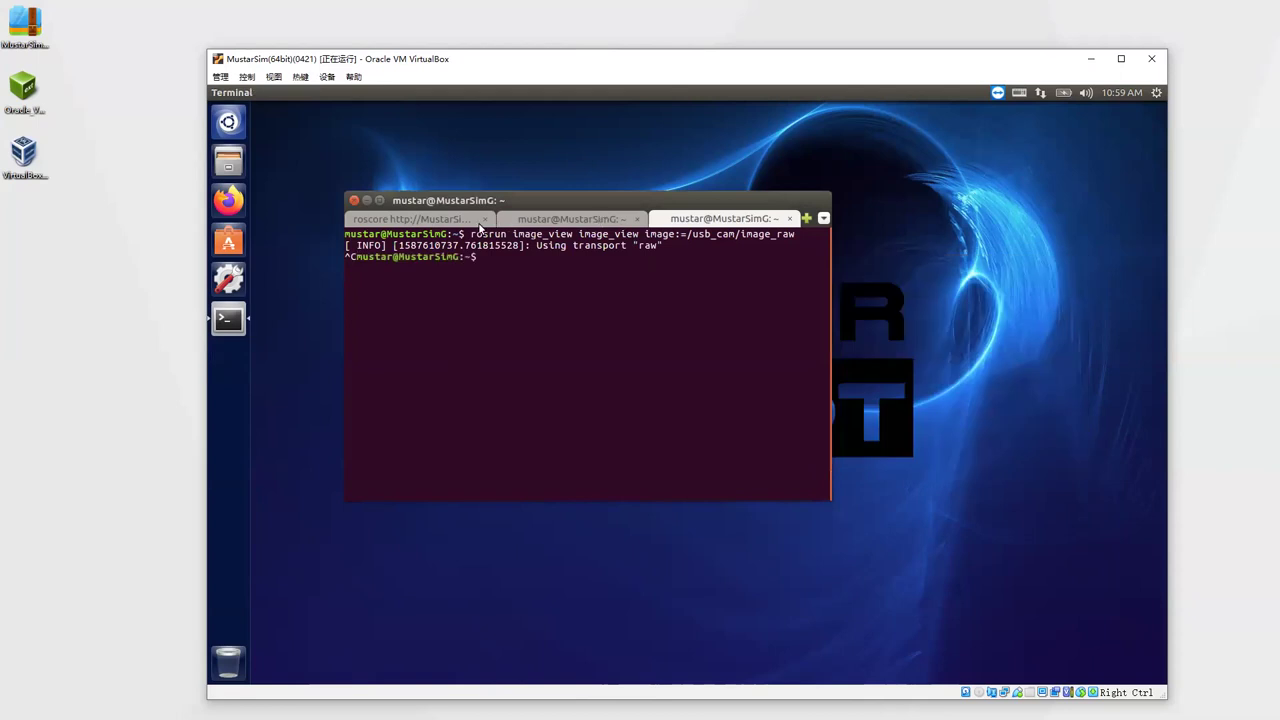
key("ctrl+Page_Up")
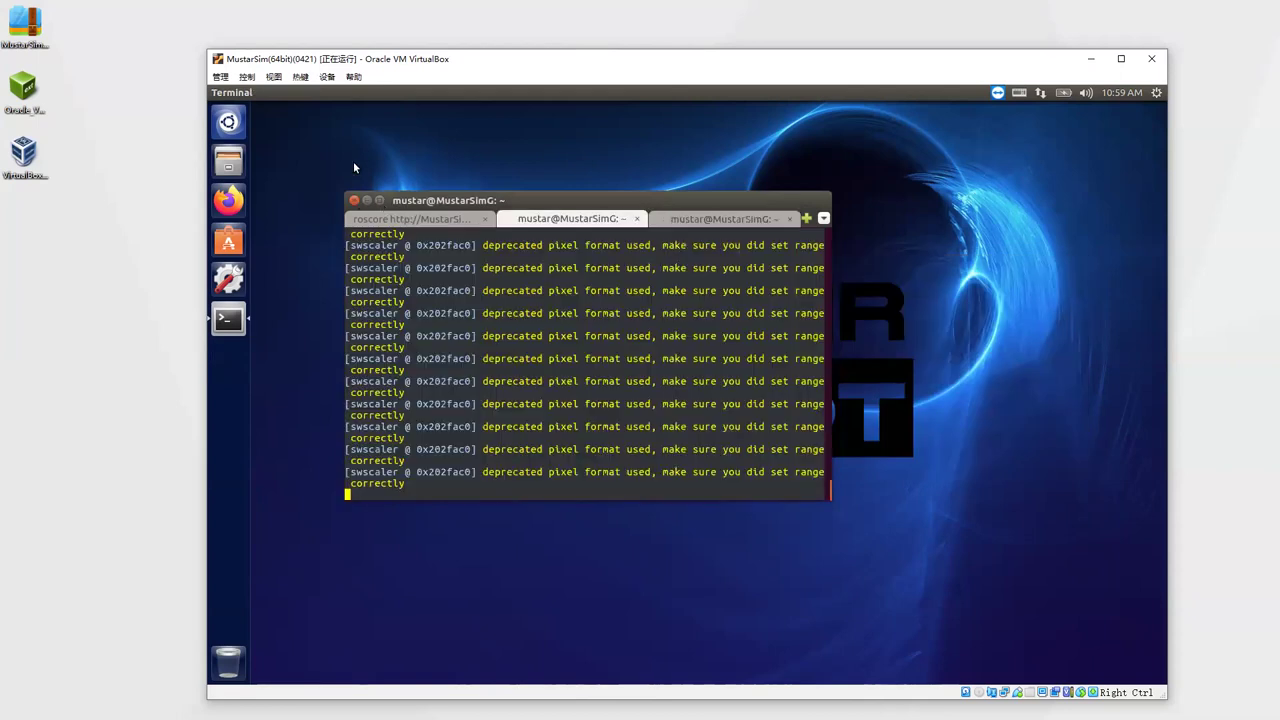
key("ctrl+Page_Up")
key("ctrl+c")
key("ctrl+super+d")
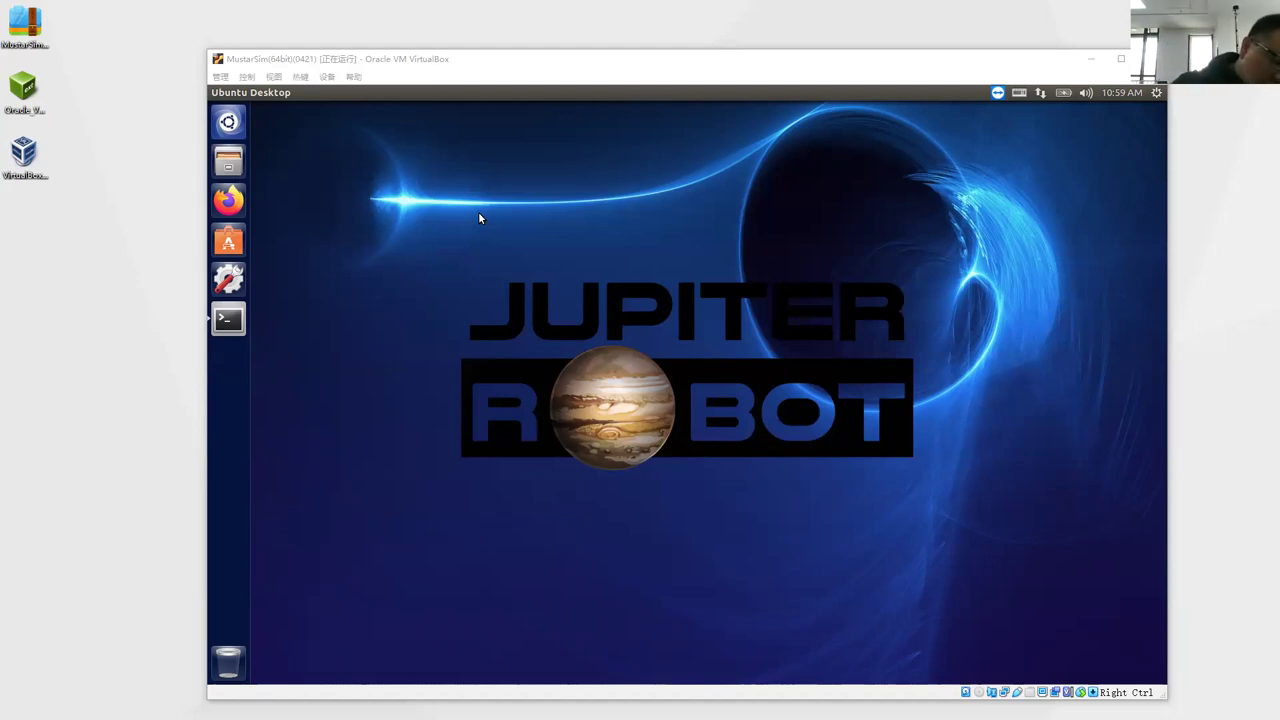
- Check the host's USB device list and attach the Logitech Wireless Gamepad F710 to the virtual machine
left_click(325, 78)
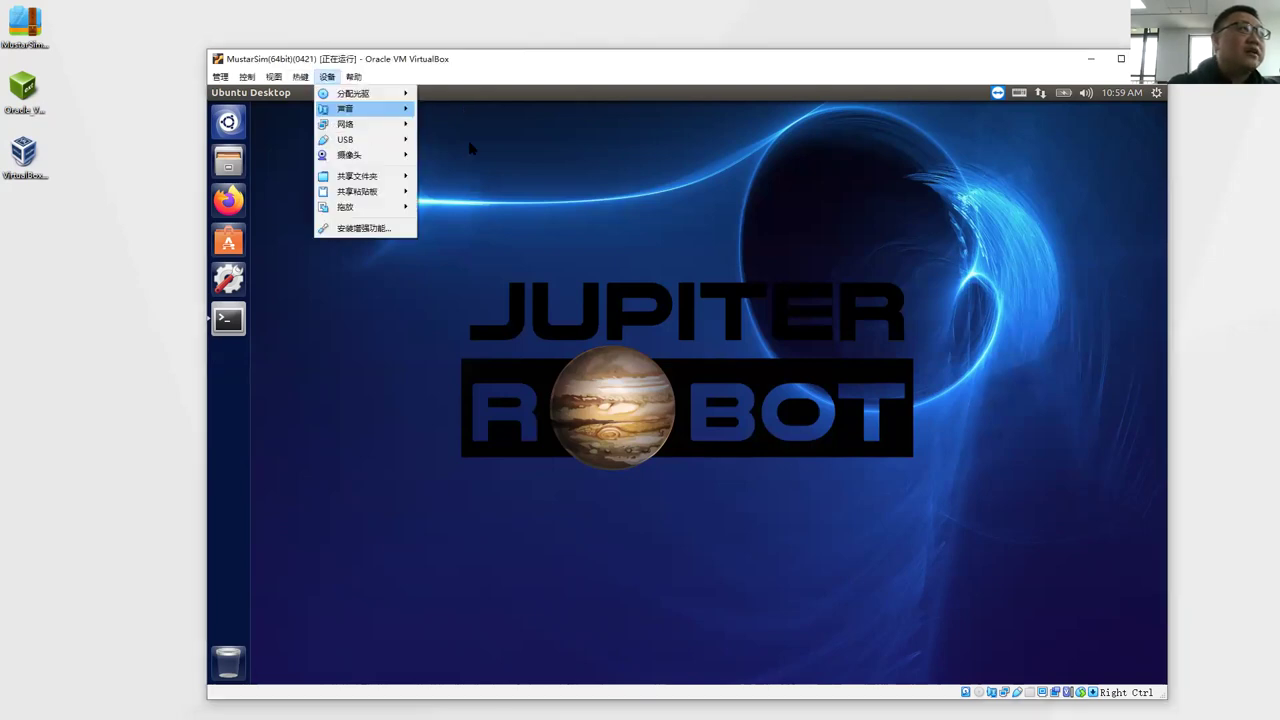
mouse_move(350, 139)
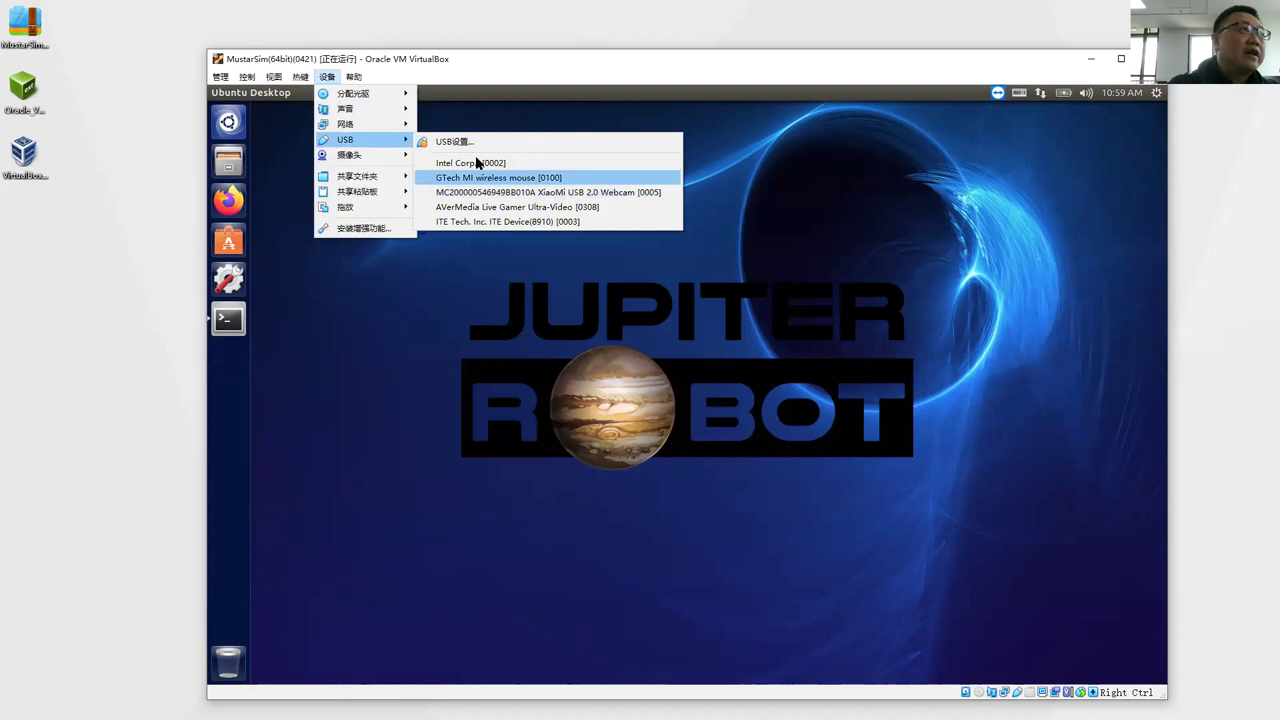
left_click(476, 176)
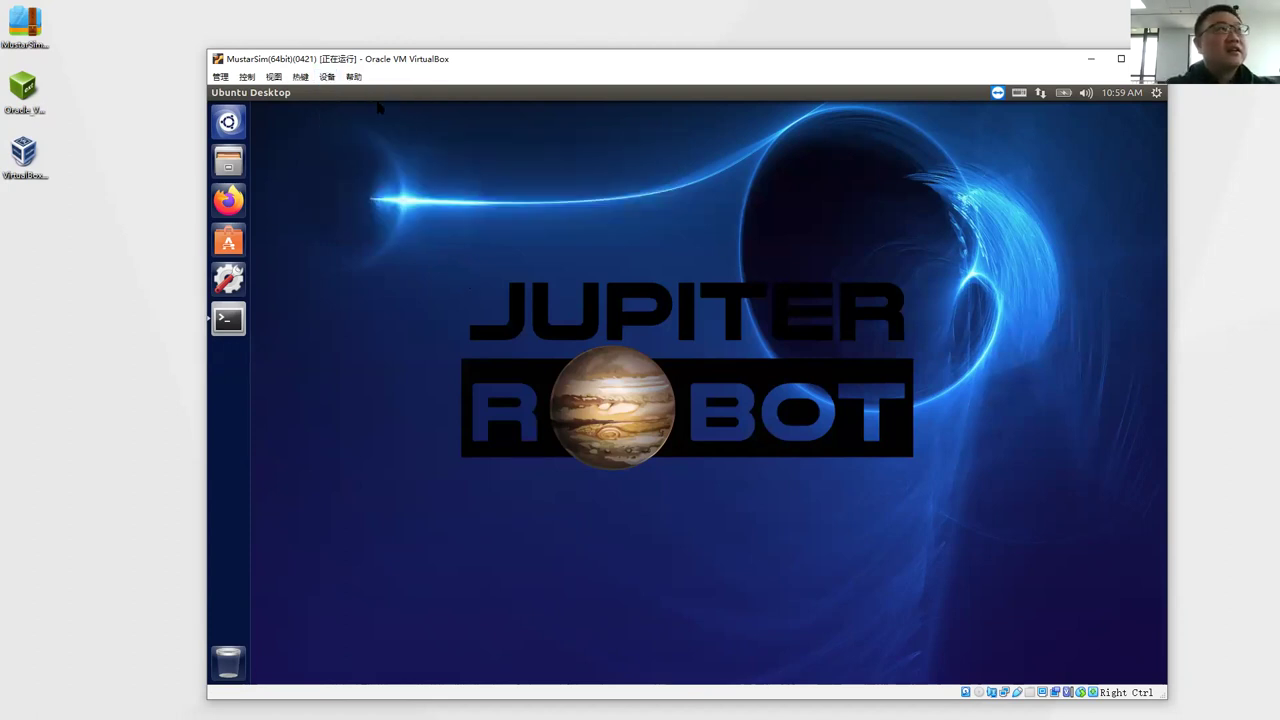
left_click(327, 77)
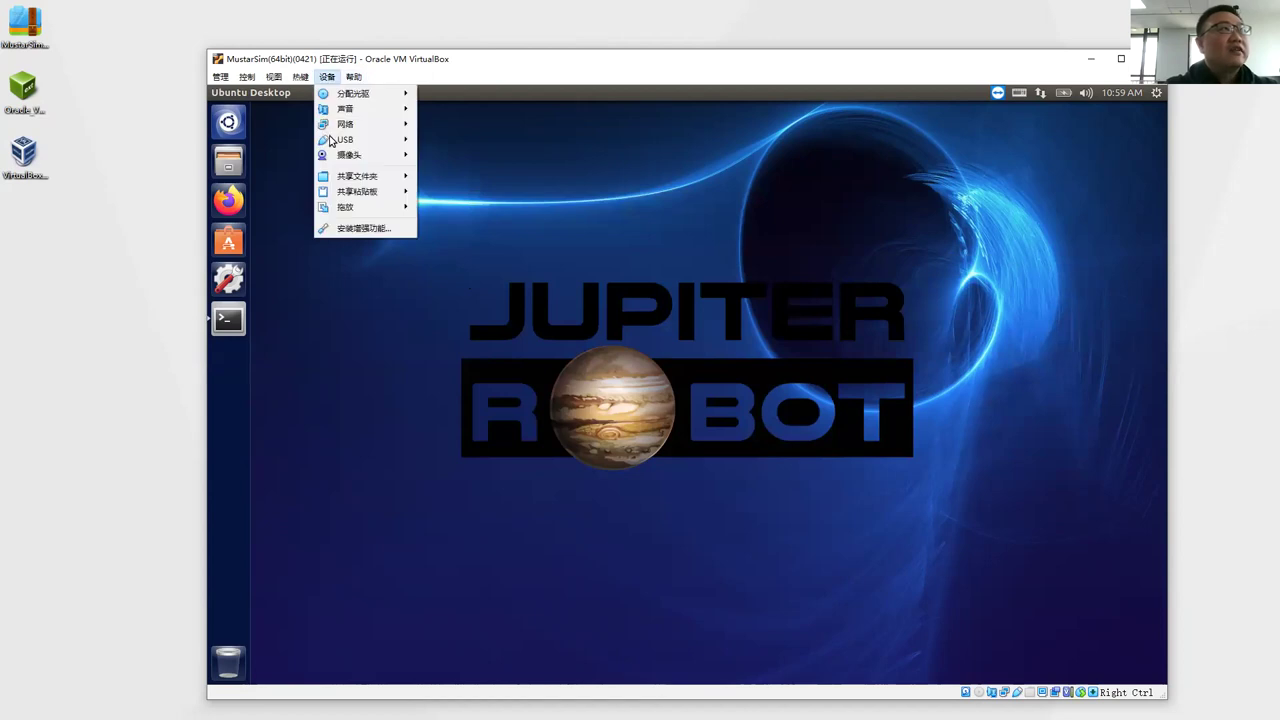
mouse_move(350, 140)
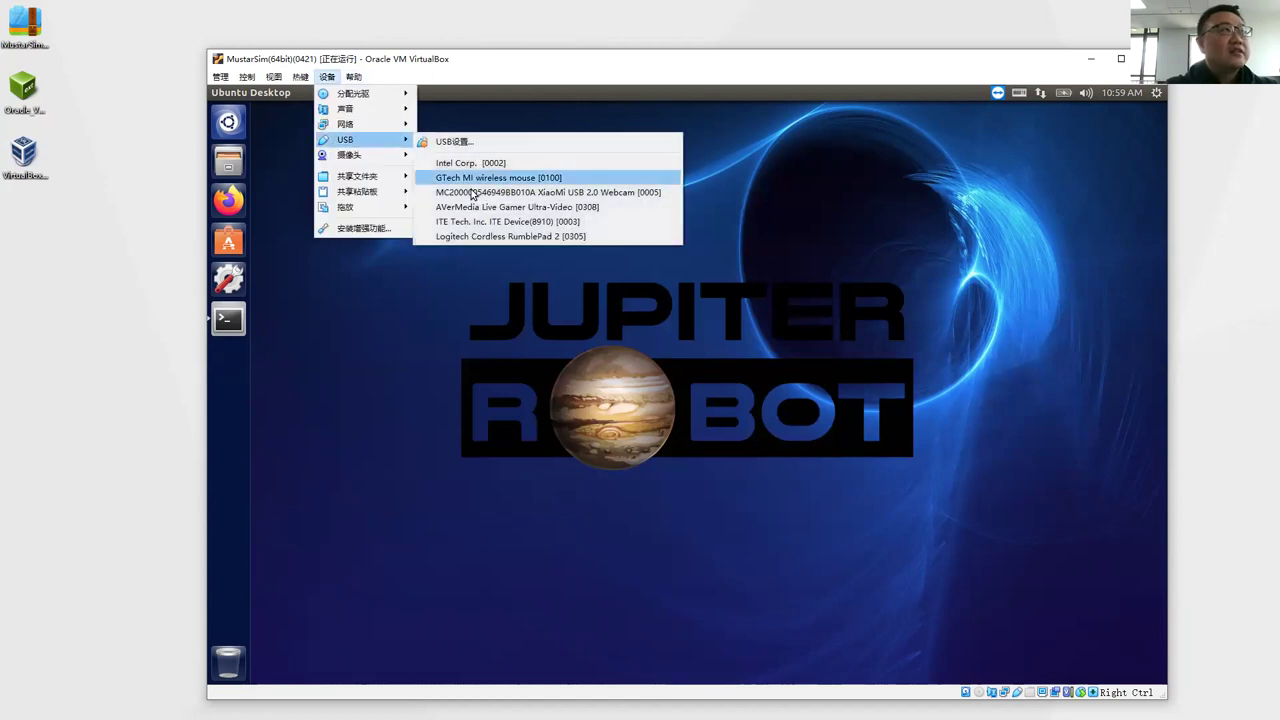
left_click(456, 288)
left_click(327, 77)
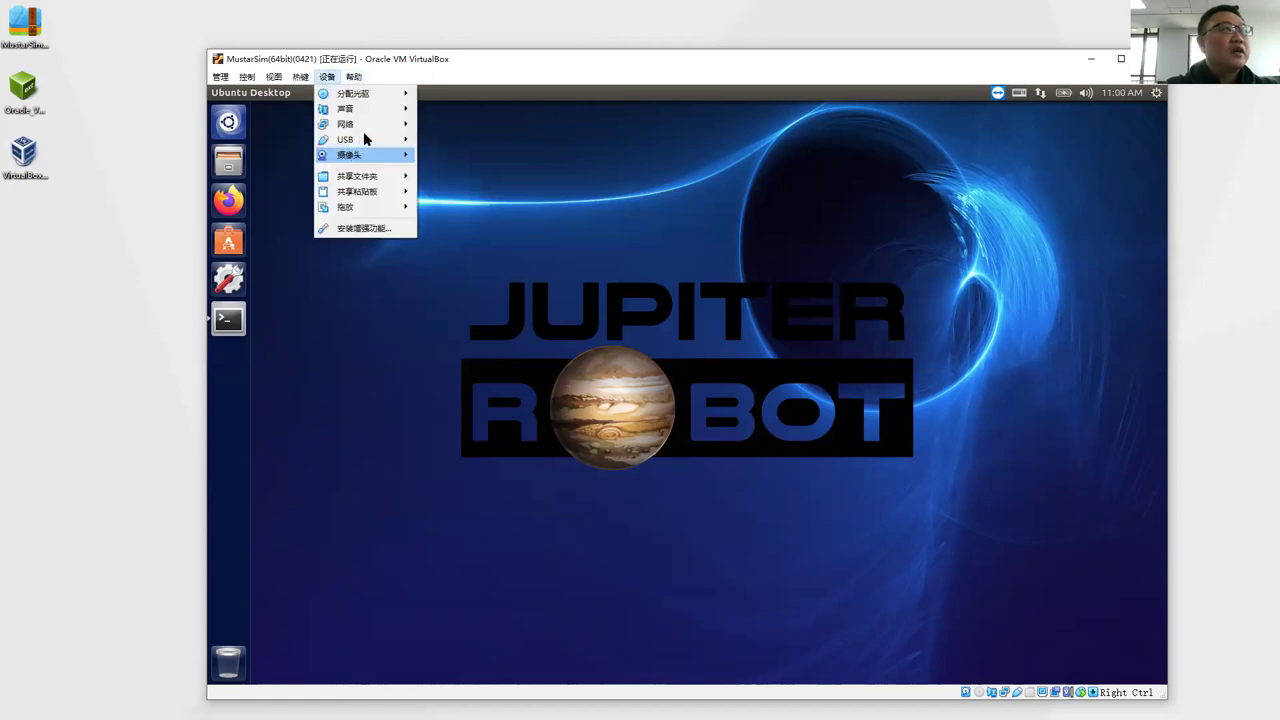
mouse_move(405, 140)
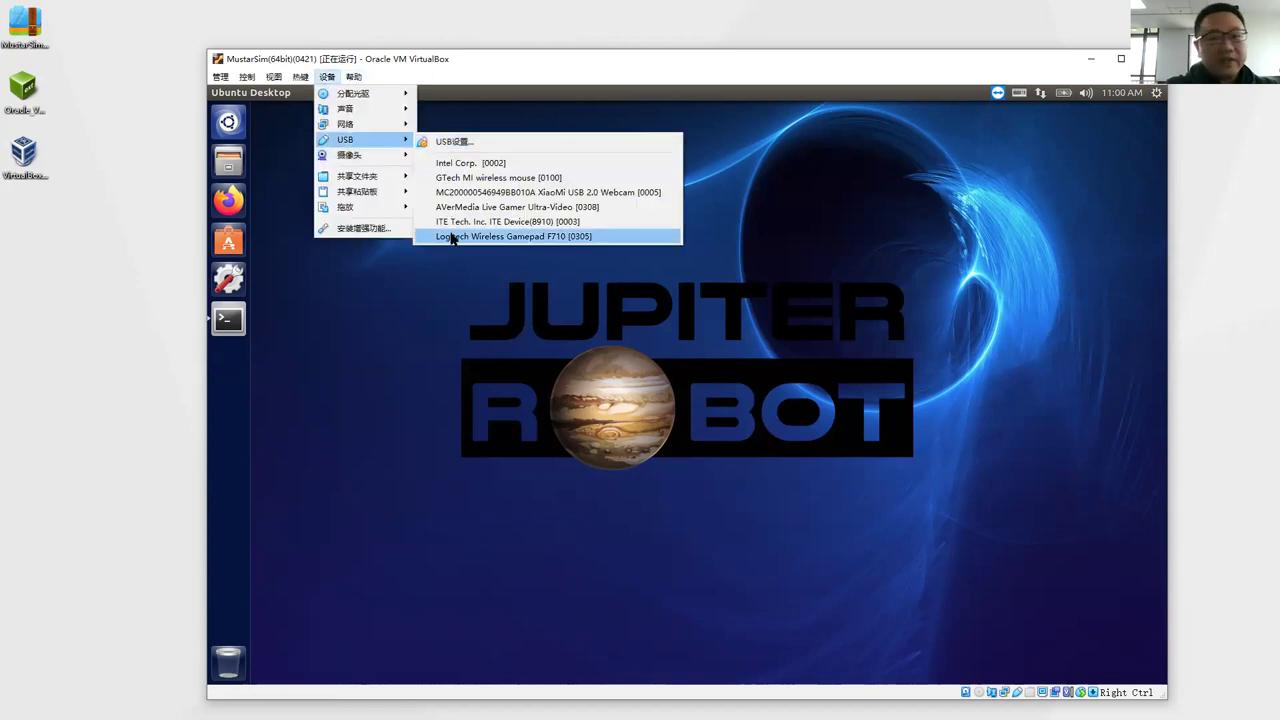
left_click(386, 66)
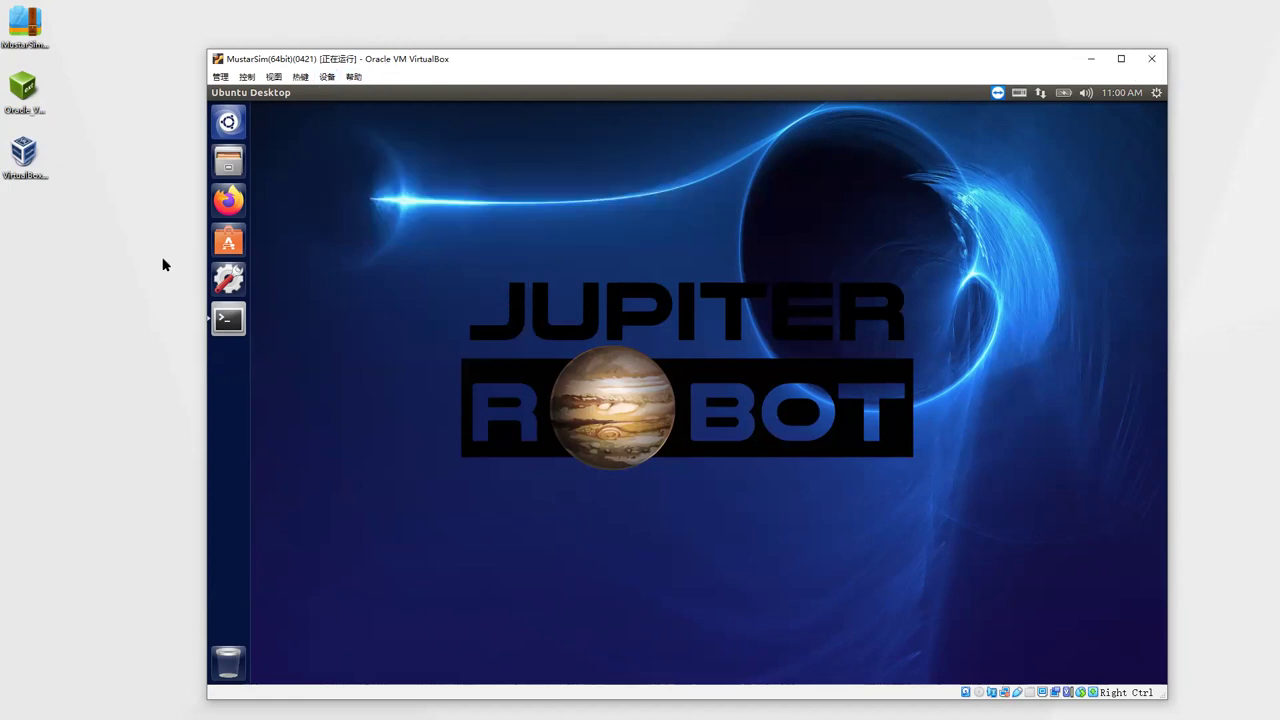
- Bring the guest's terminal back and list the contents of /dev/input/
key("alt+Tab")
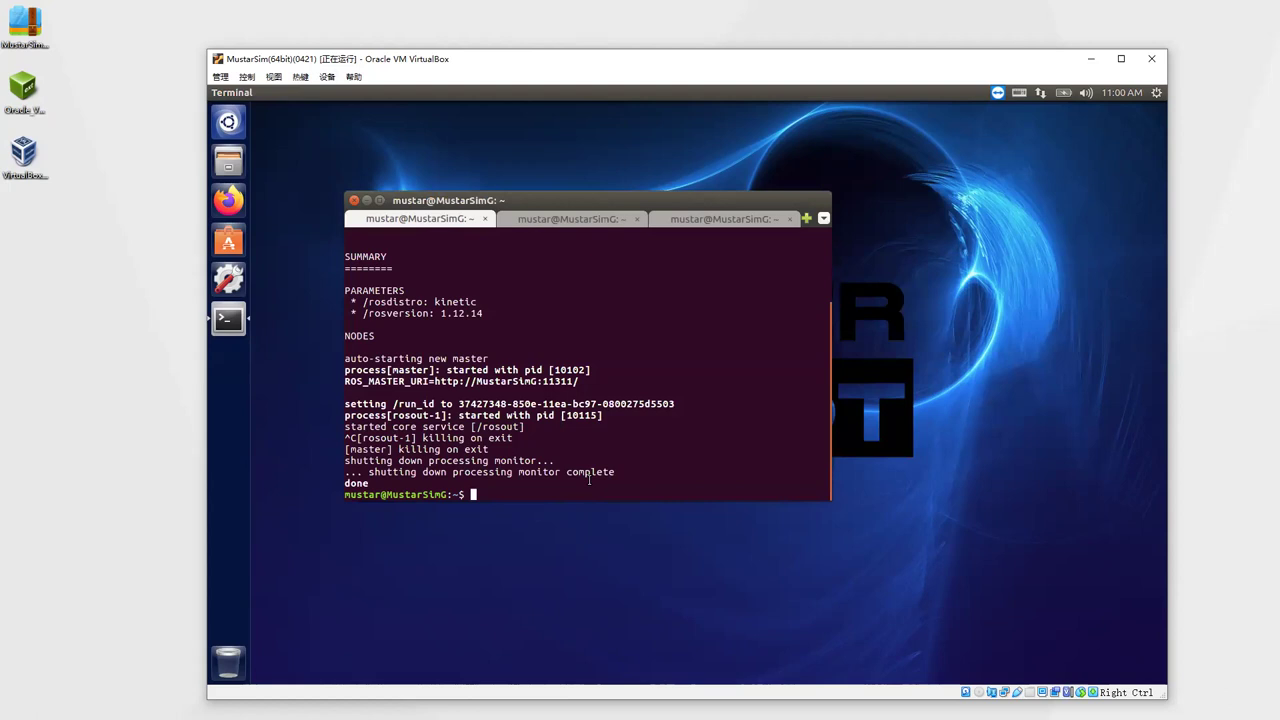
type("ls")
type(" /")
type("dev")
type("/im")
key("Tab")
key("Return")
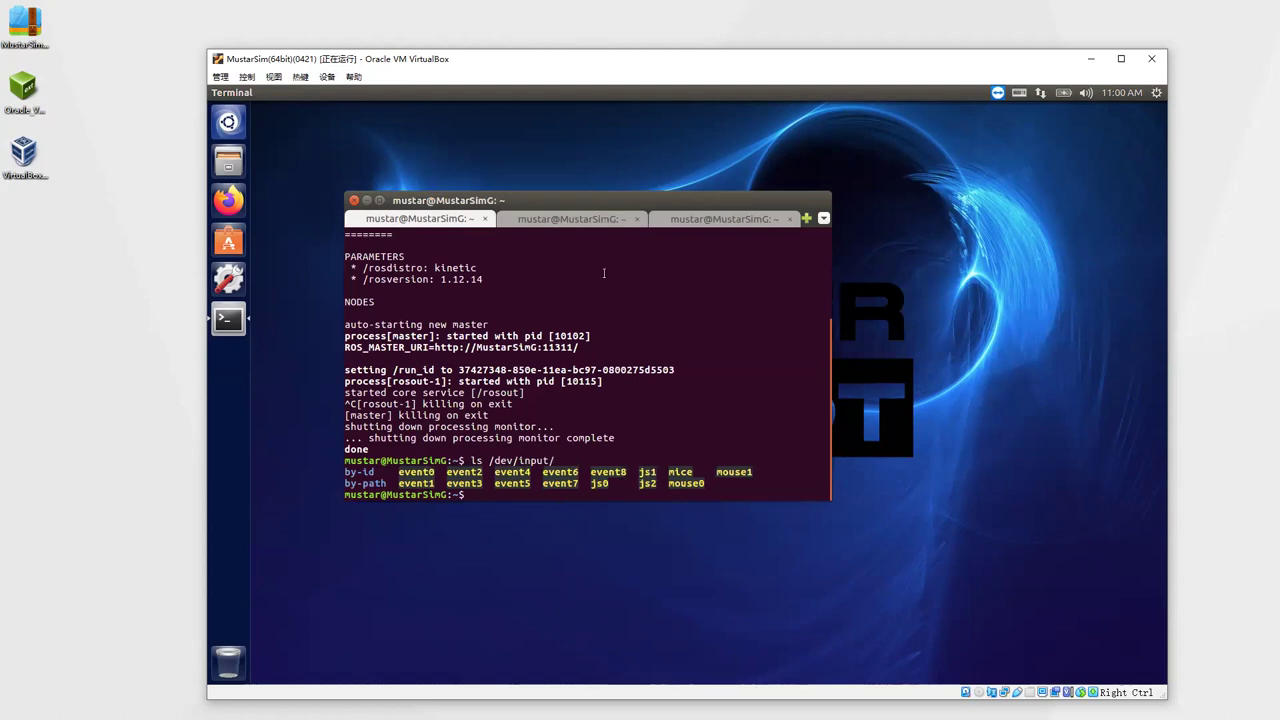
- Detach the Logitech Wireless Gamepad F710 from the virtual machine and list /dev/input/ again
left_click(327, 77)
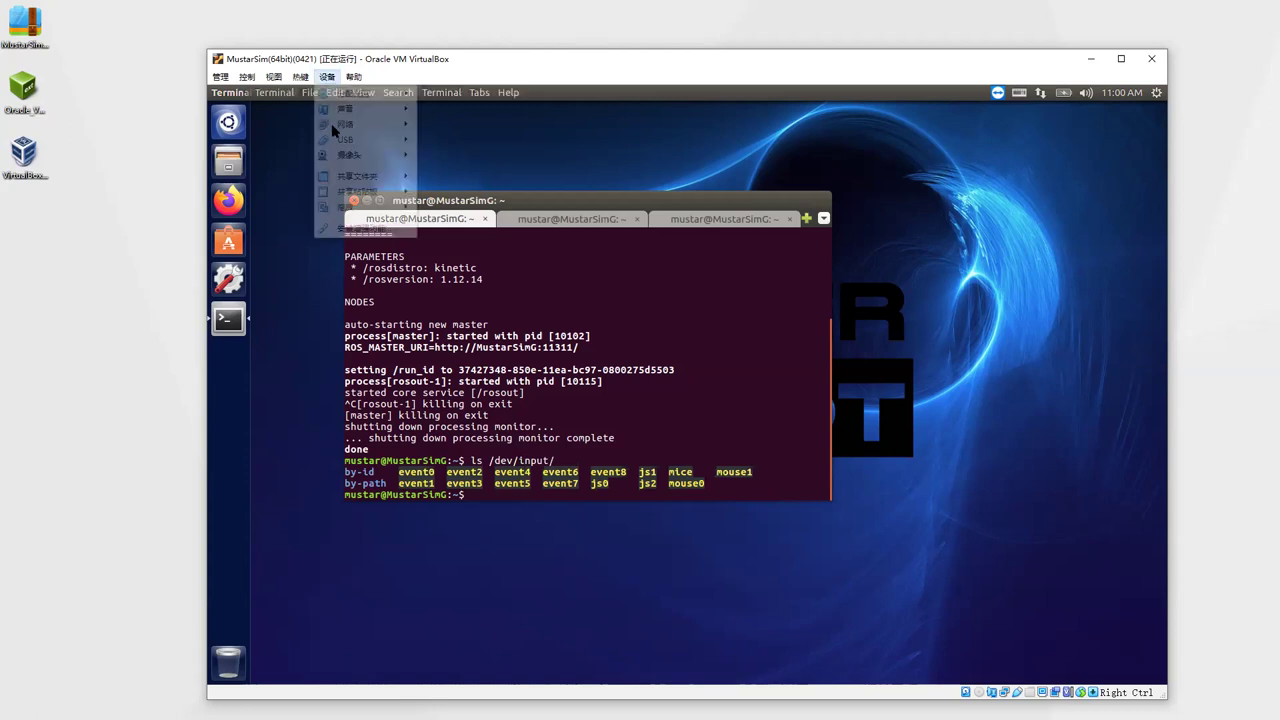
mouse_move(383, 141)
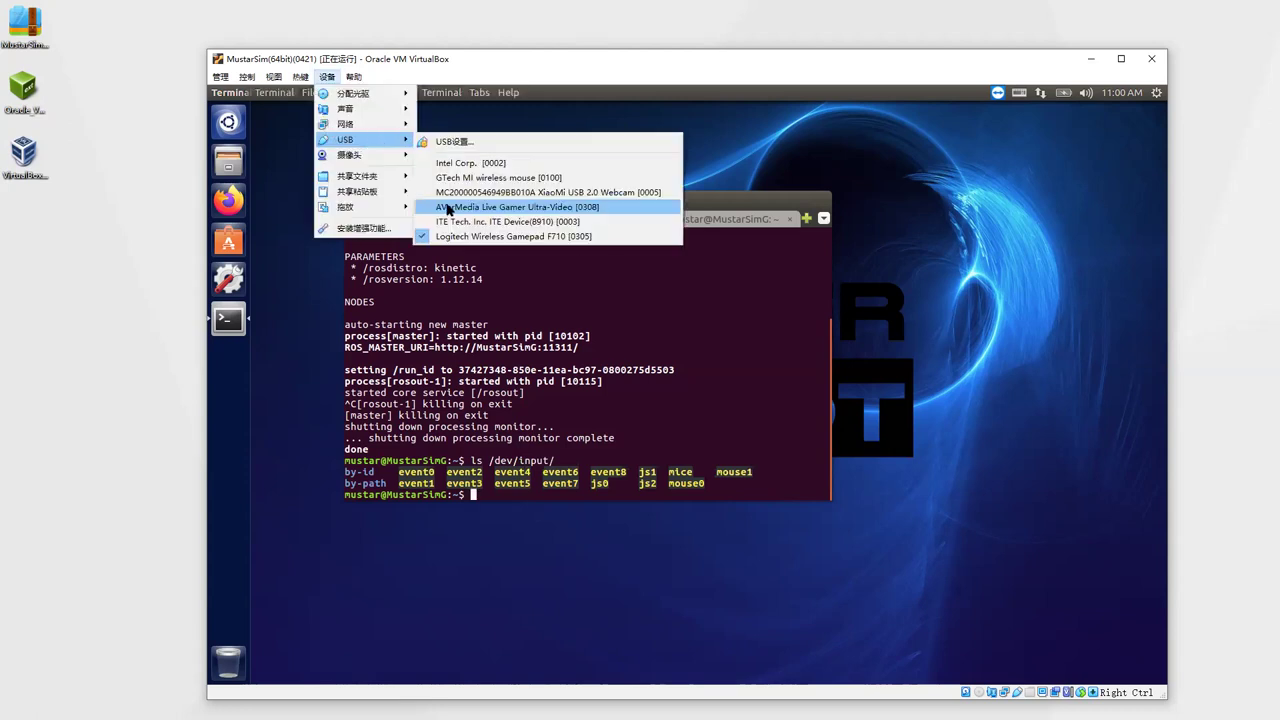
left_click(443, 237)
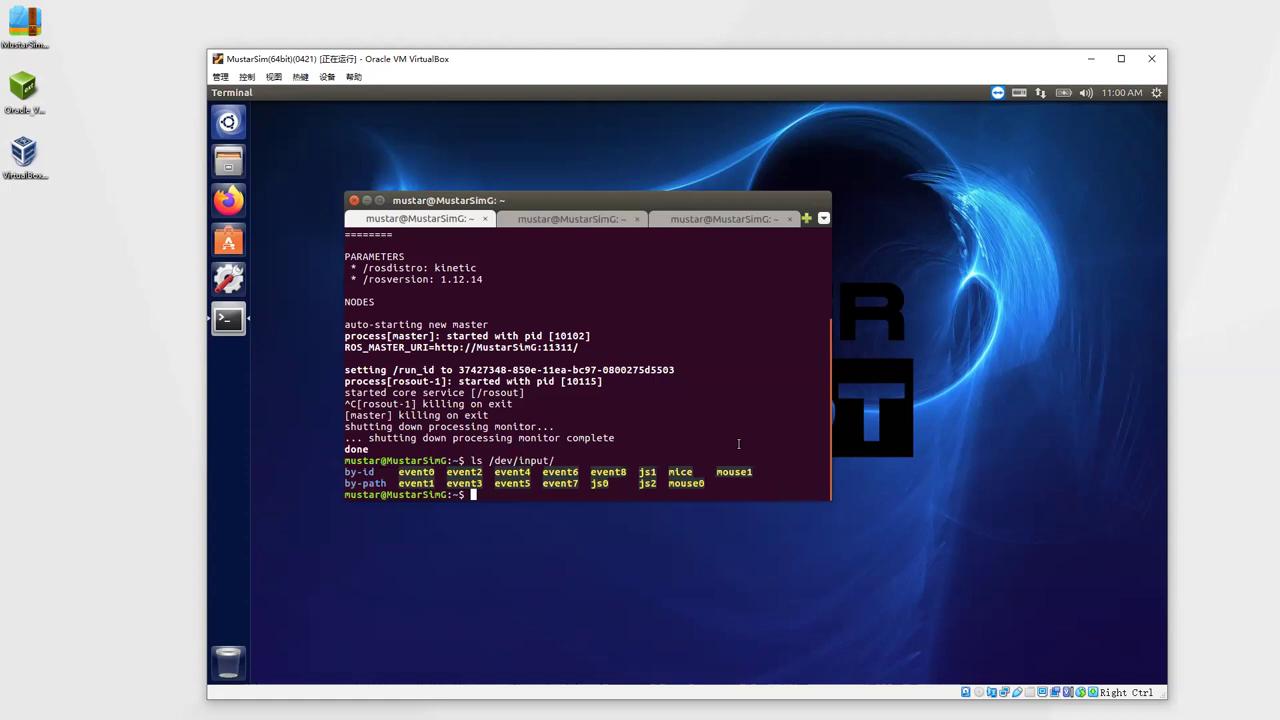
key("Up")
key("Return")
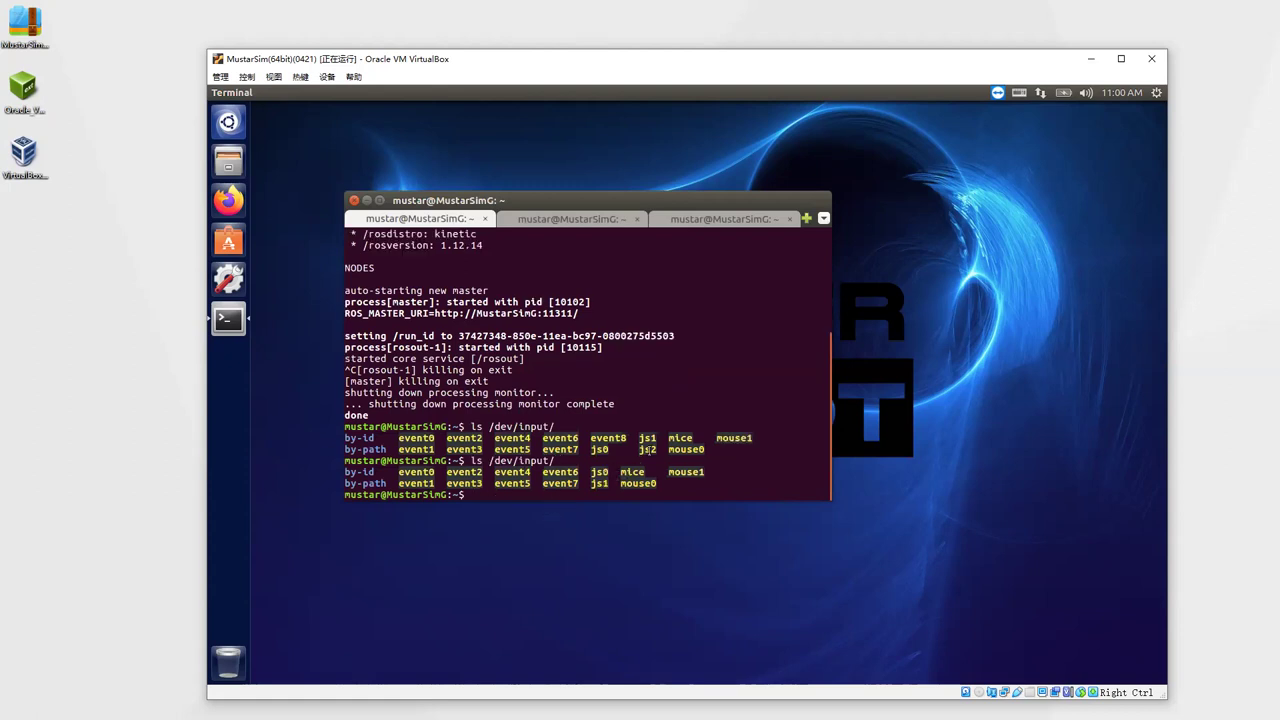
- Try to reattach the Logitech Wireless Gamepad F710 and check for it by listing /dev/input/ twice
left_click(330, 77)
mouse_move(405, 145)
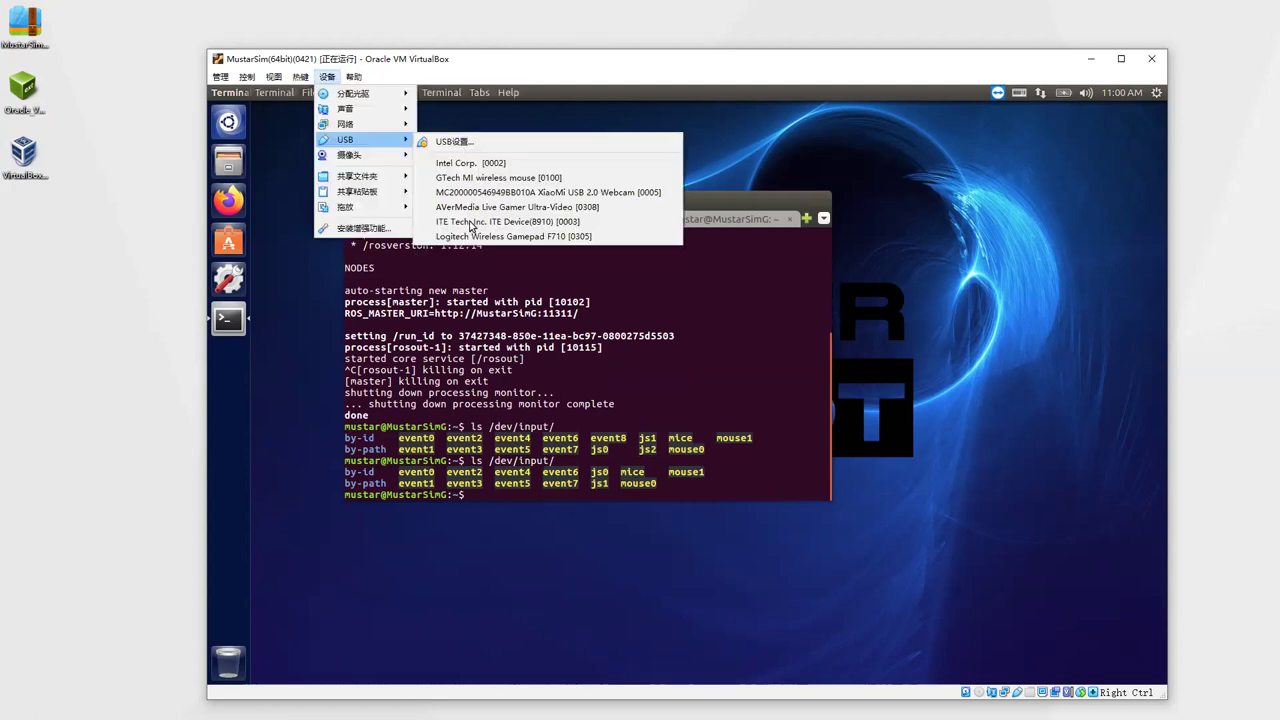
left_click(470, 236)
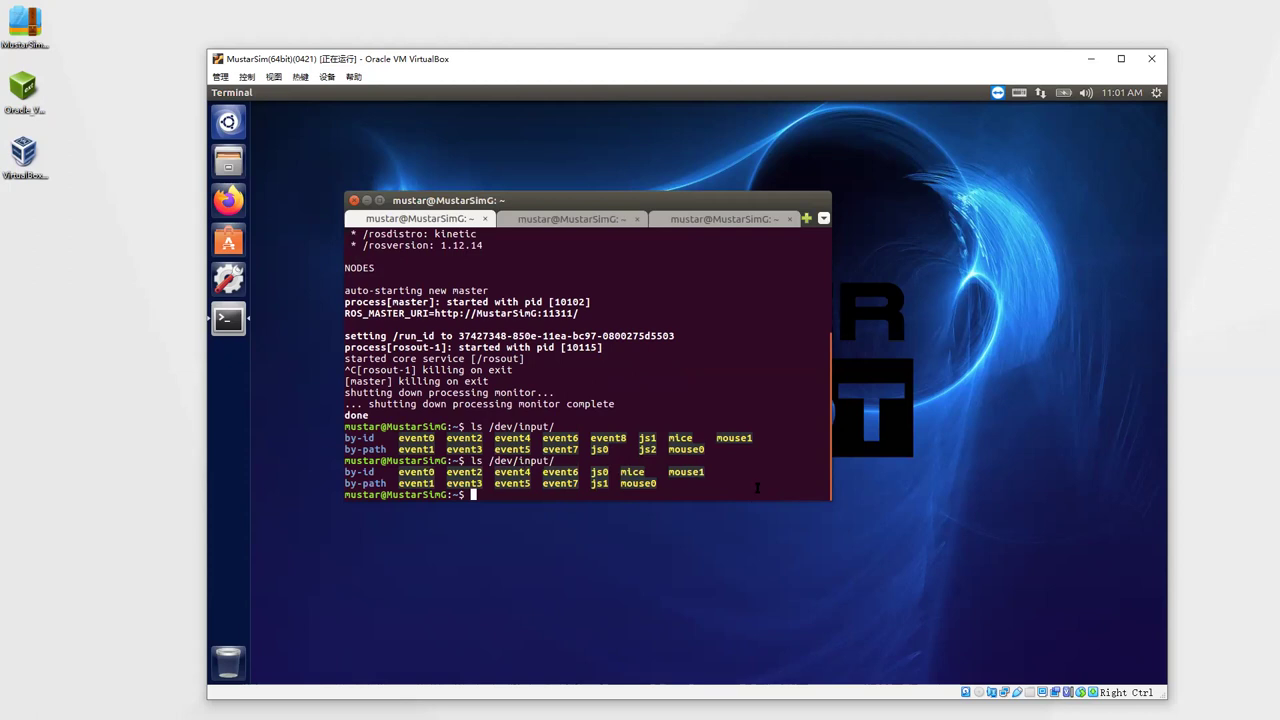
key("Up")
key("Return")
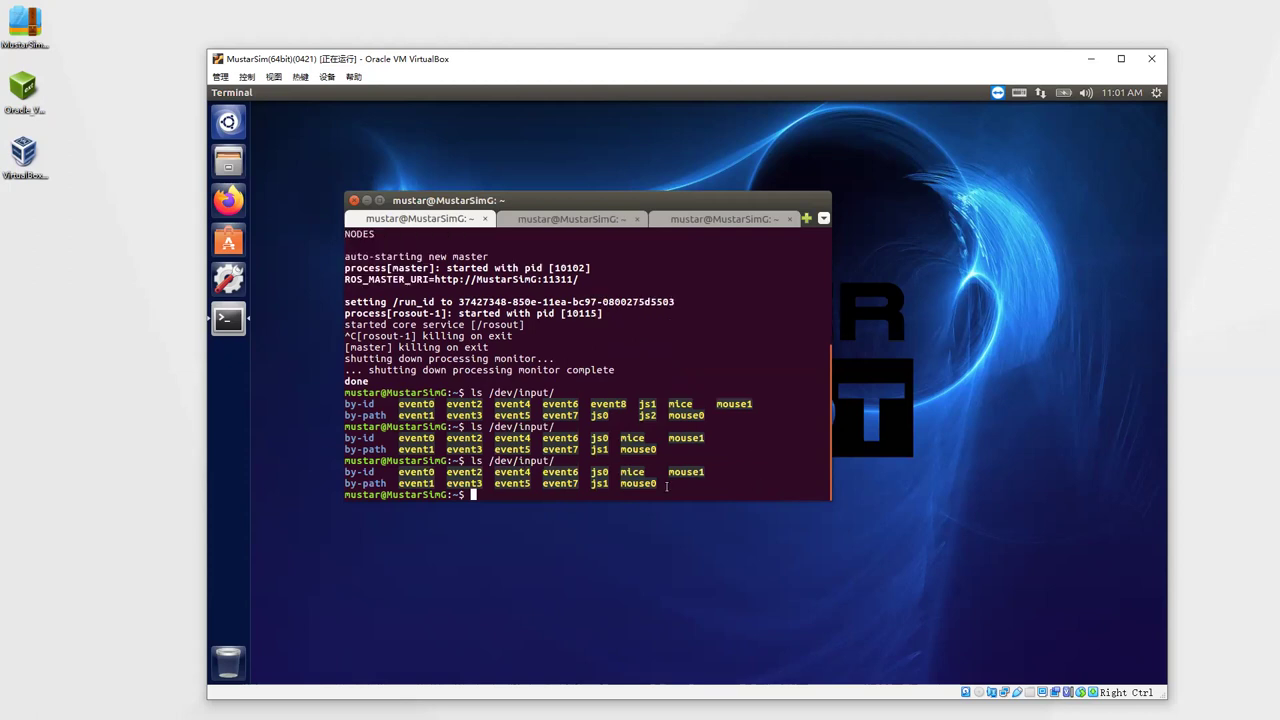
key("Up")
key("Return")
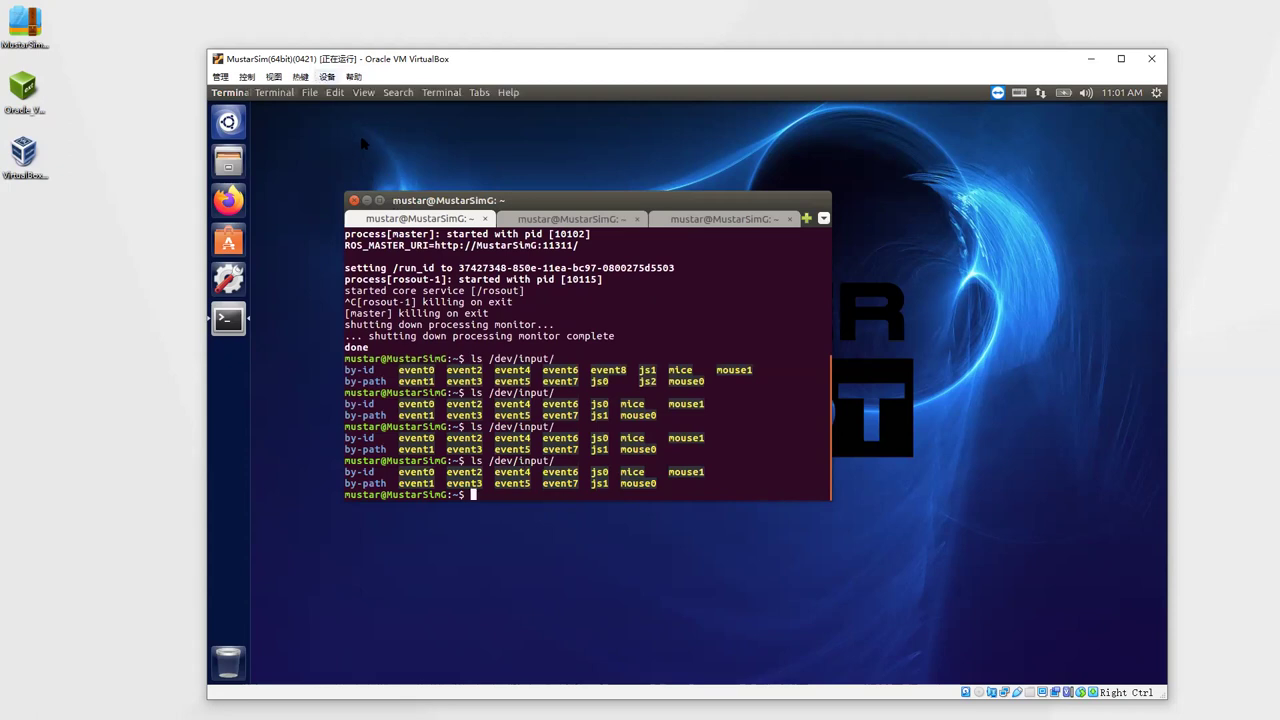
- Try once more to attach the Logitech Wireless Gamepad F710 and dismiss the notification bar
left_click(327, 77)
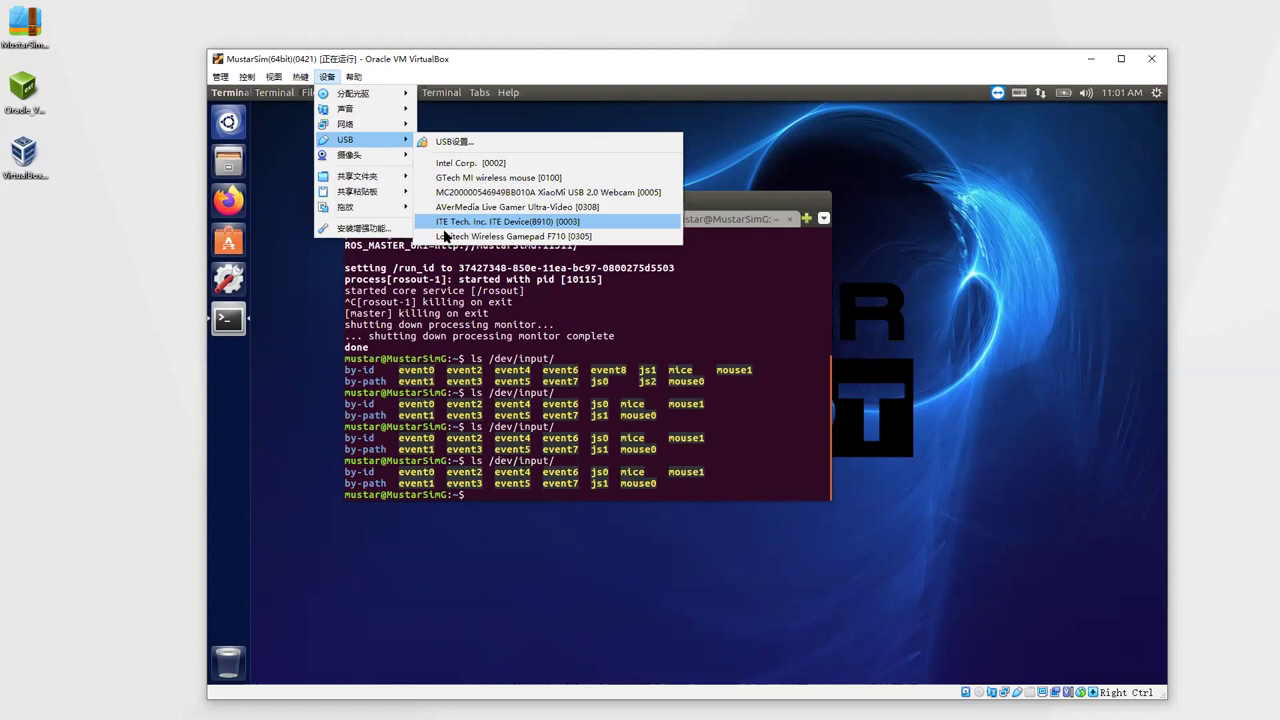
left_click(445, 226)
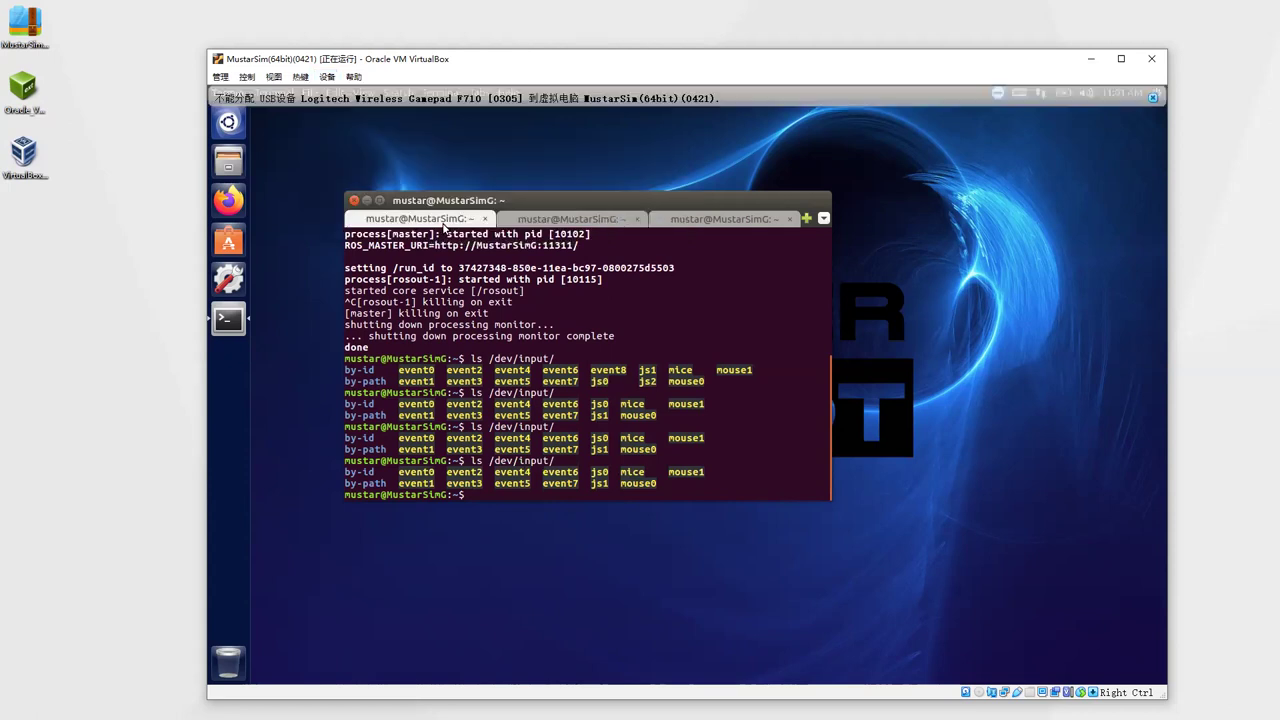
left_click(1154, 100)
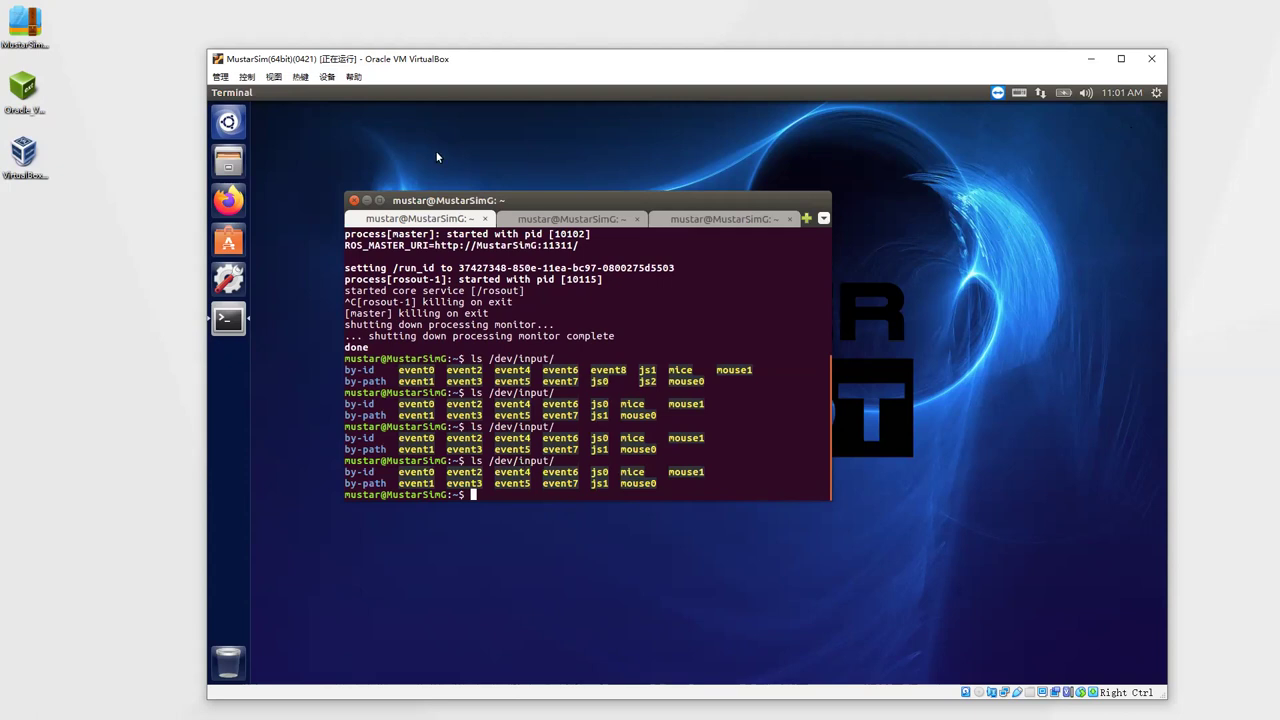
- Attach the Logitech Wireless Gamepad F710 to the virtual machine and list /dev/input/ to check its joystick device
left_click(328, 77)
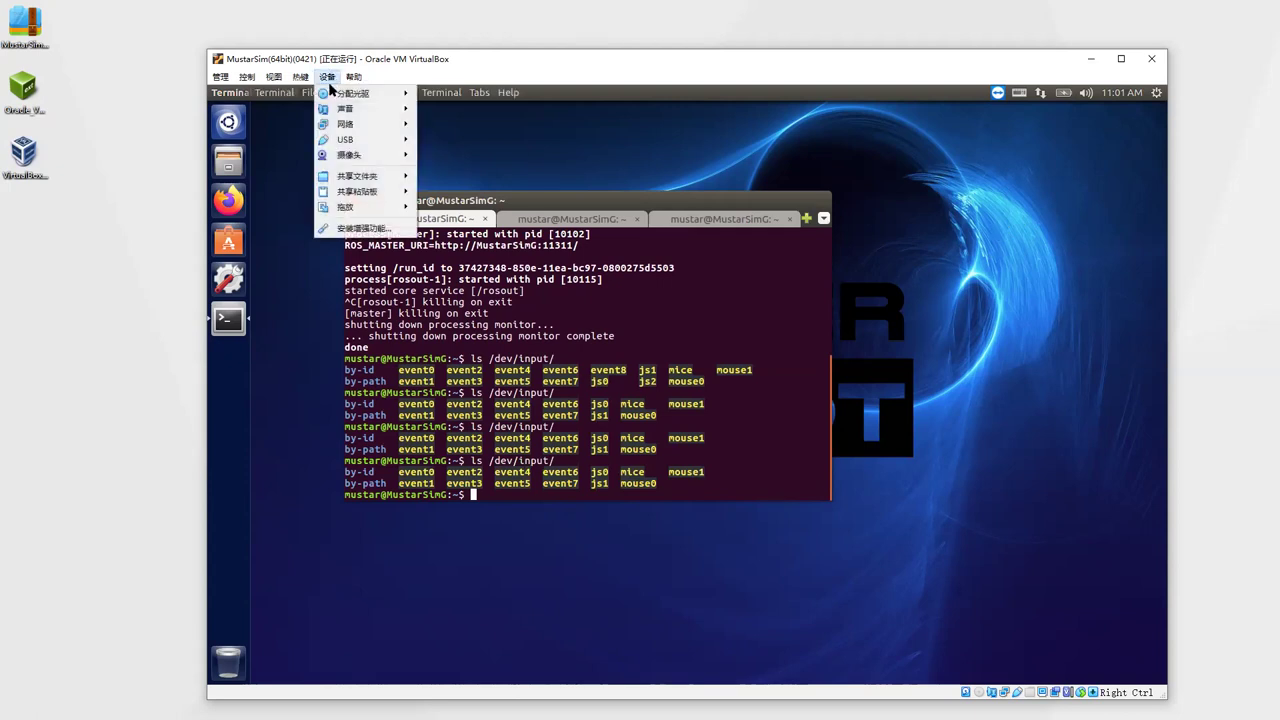
mouse_move(400, 143)
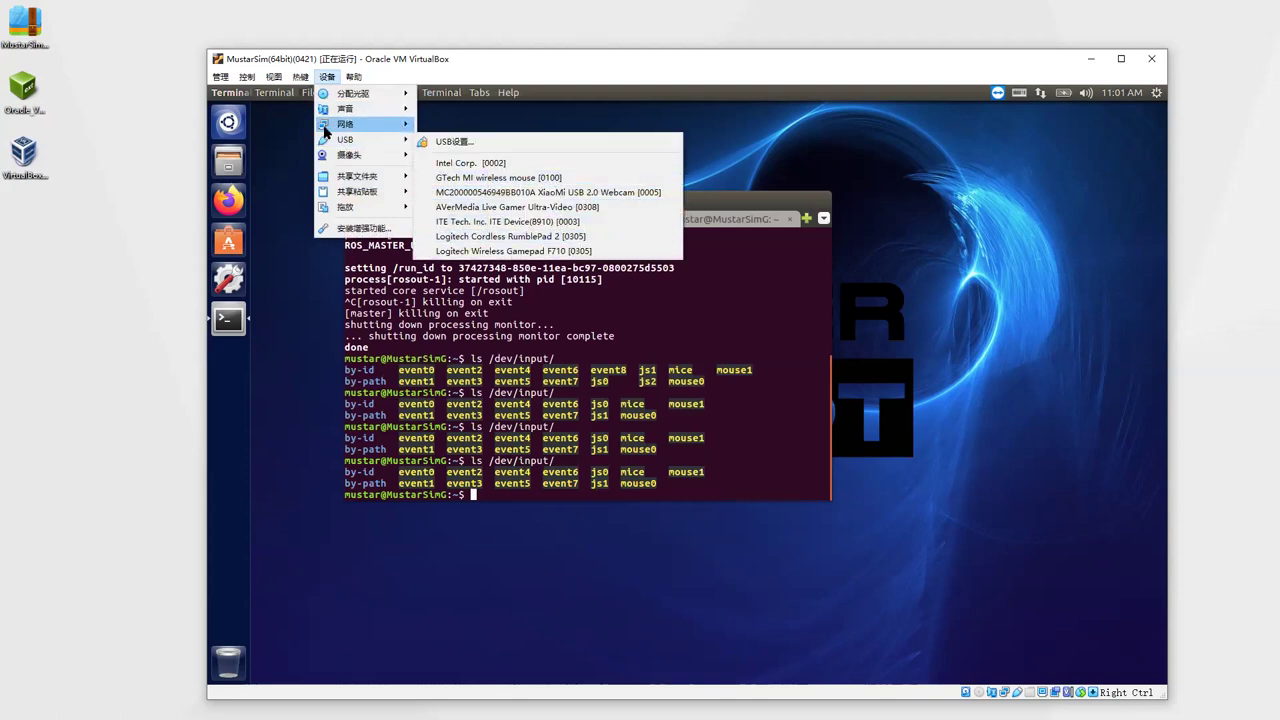
mouse_move(335, 158)
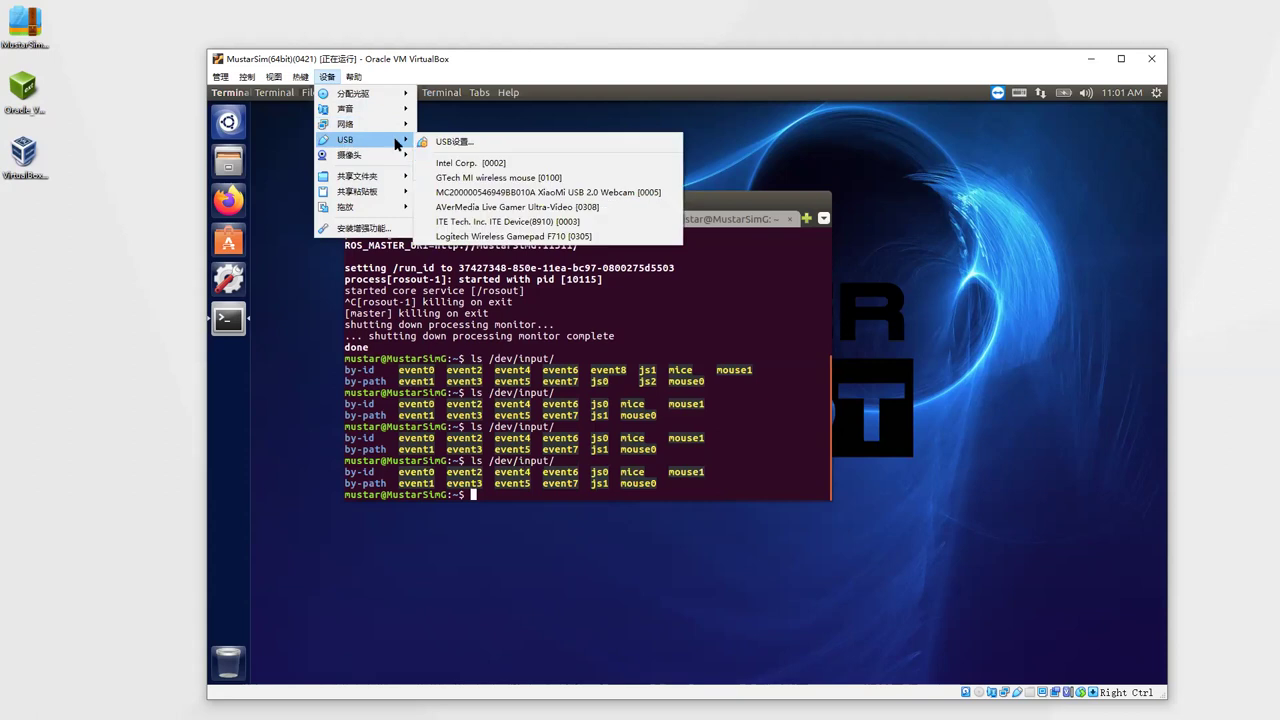
left_click(490, 237)
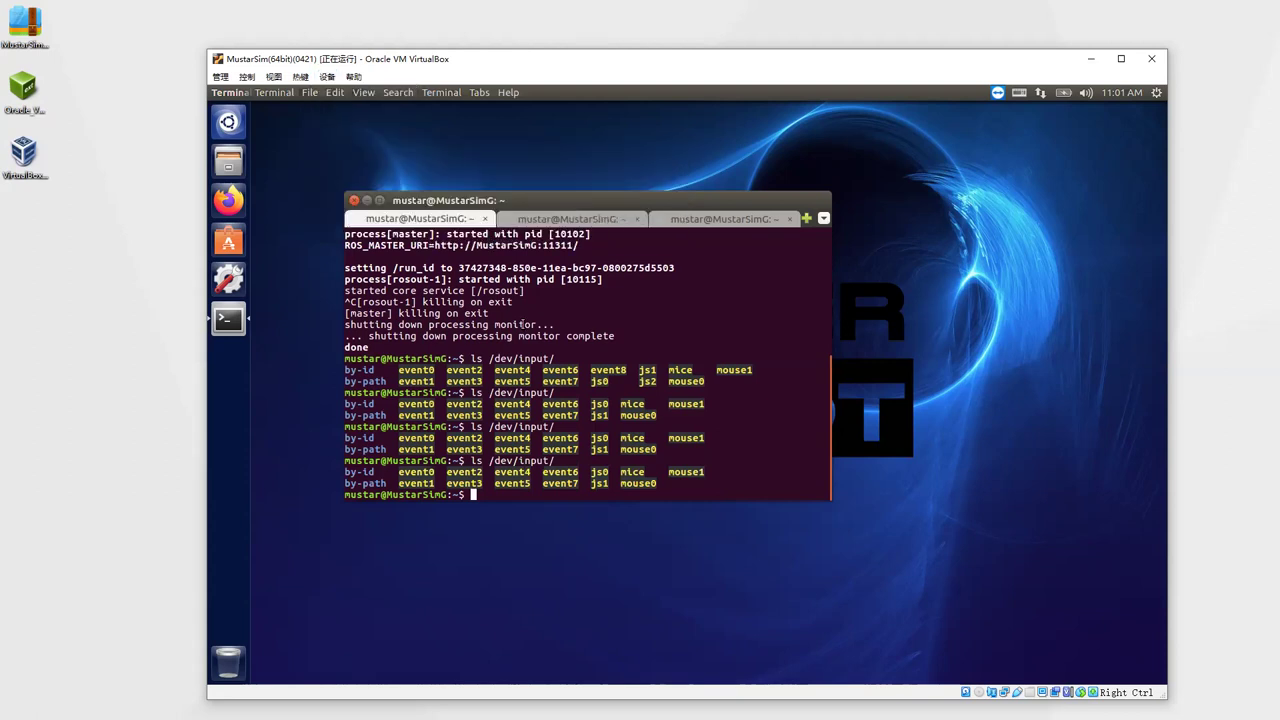
key("Up")
key("Return")
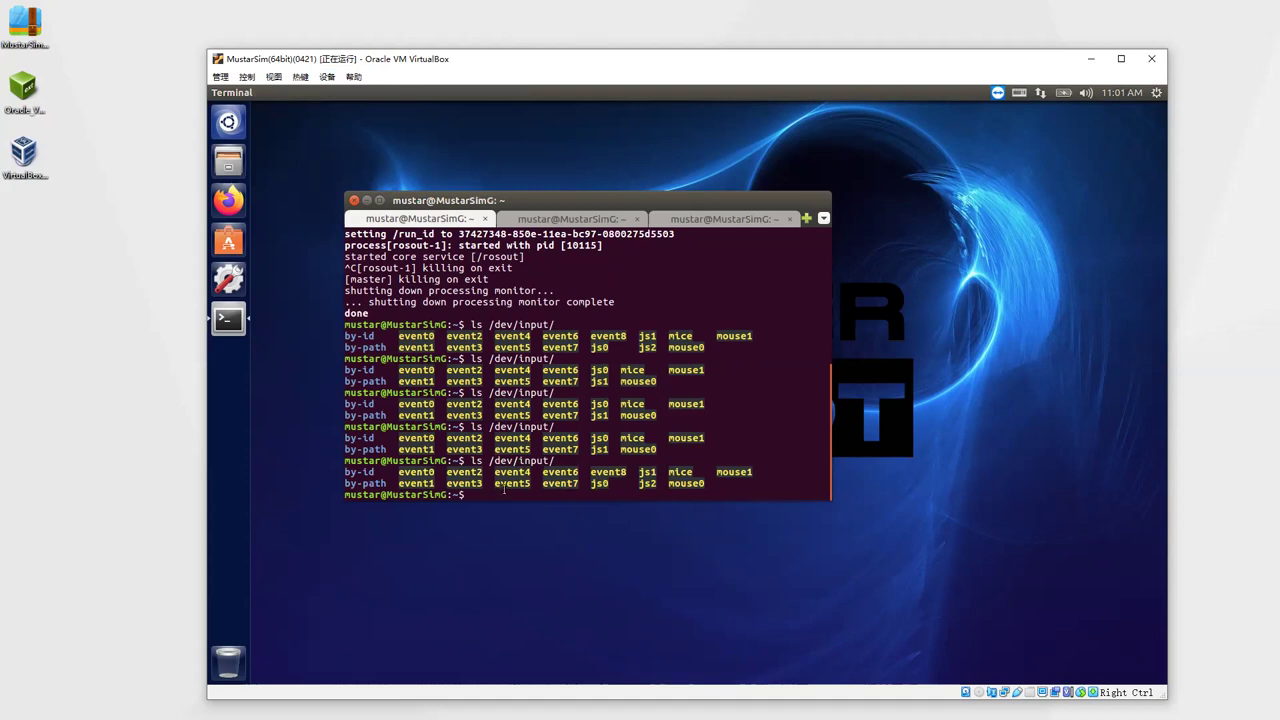
- Open logitech.launch from catkin_ws/src/turtlebot/turtlebot_teleop/launch in gedit, check its joystick device setting, and close the editor and file manager
type("roslaunch")
left_click(236, 174)
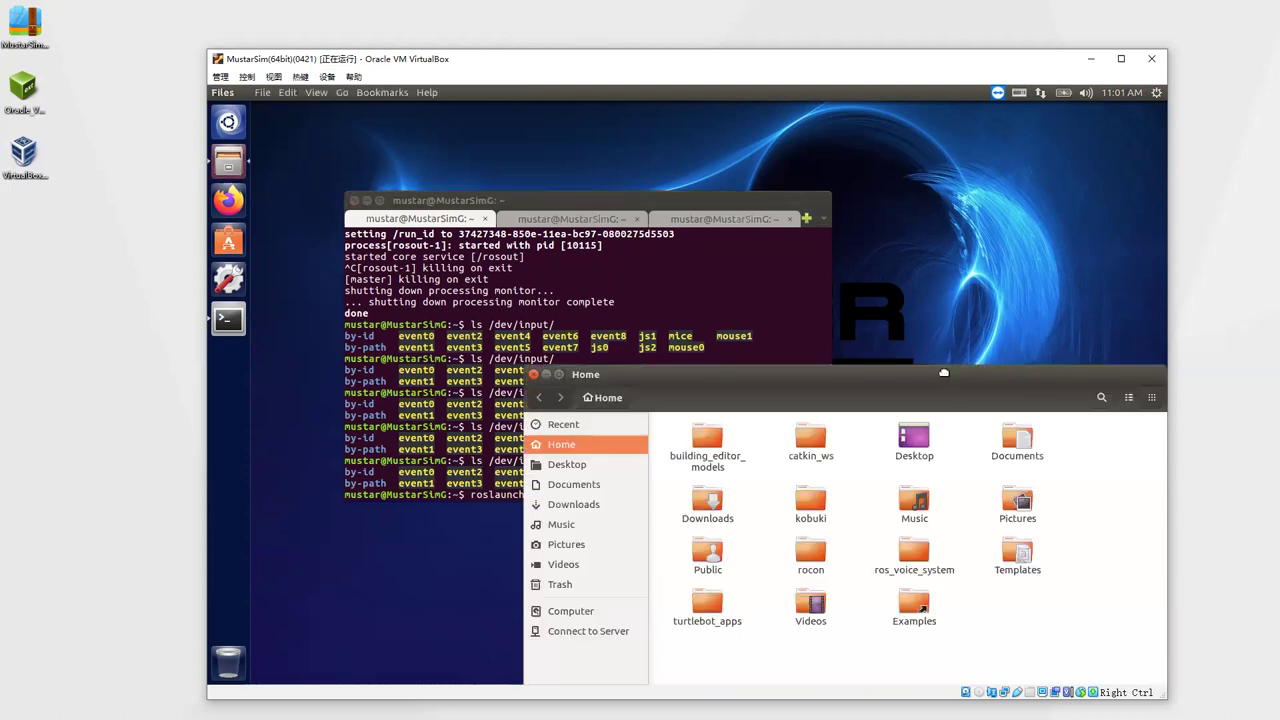
double_click(810, 437)
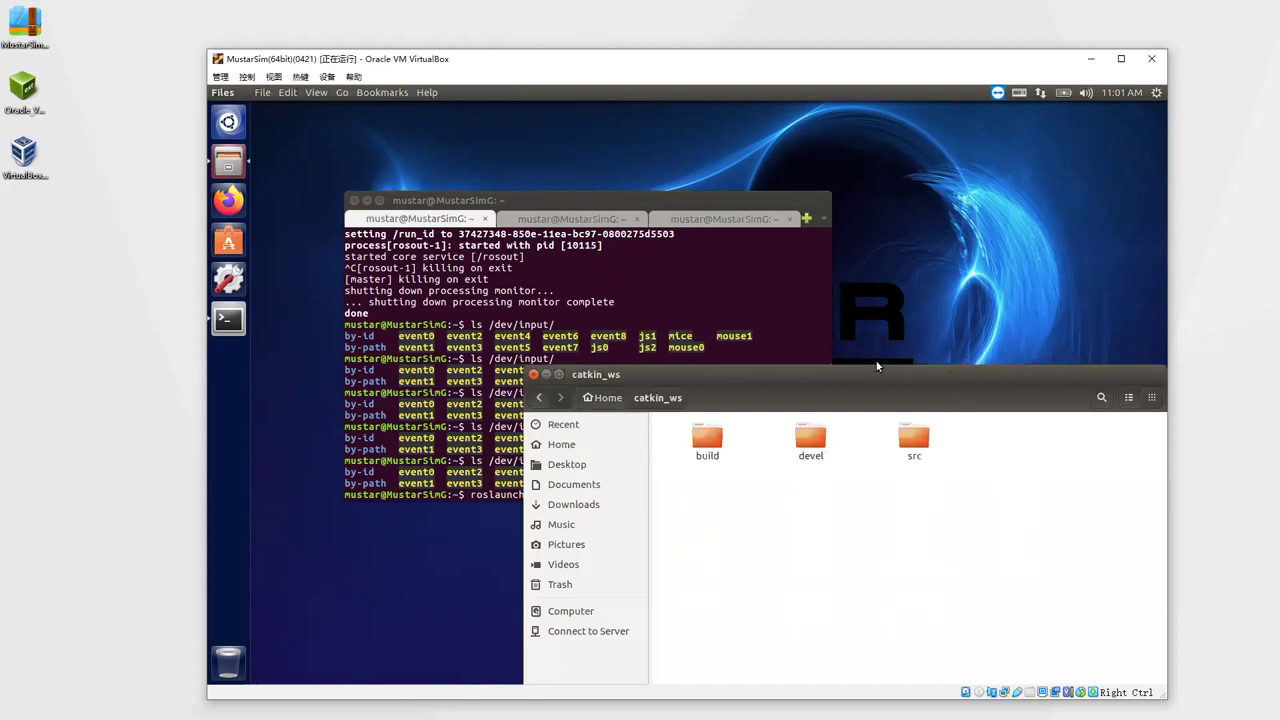
left_click_drag(877, 366, 631, 326)
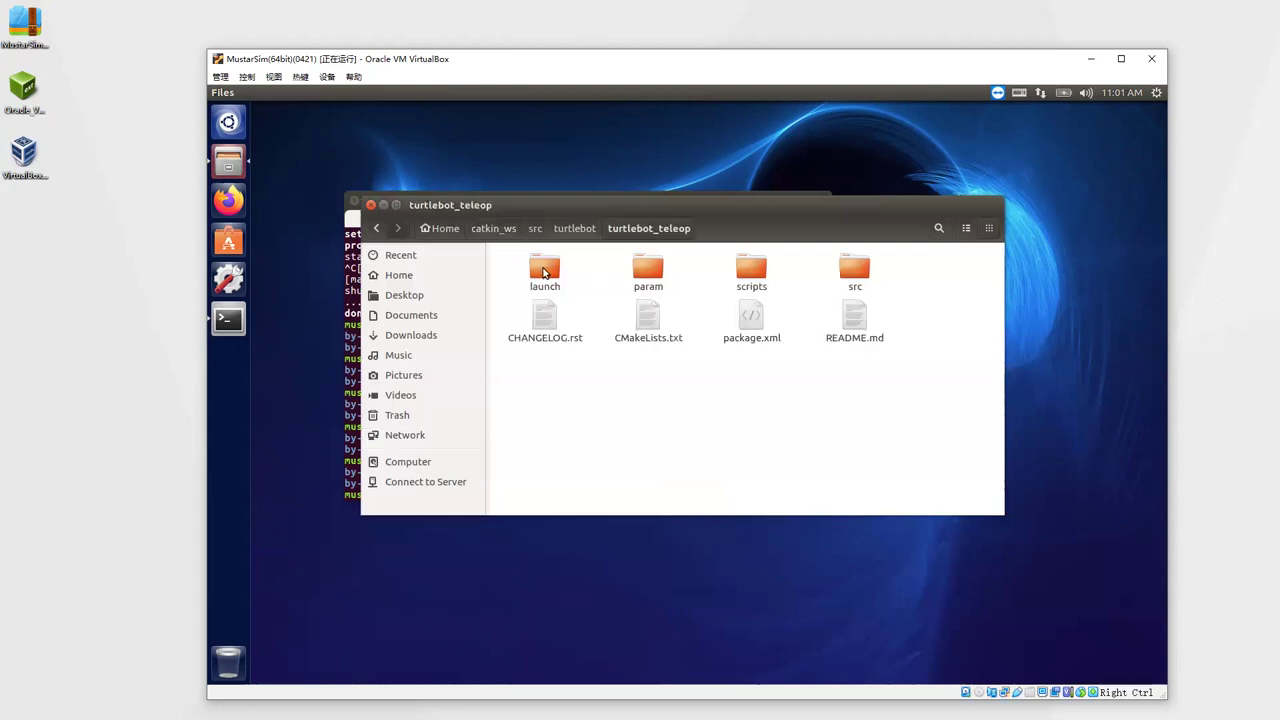
double_click(546, 270)
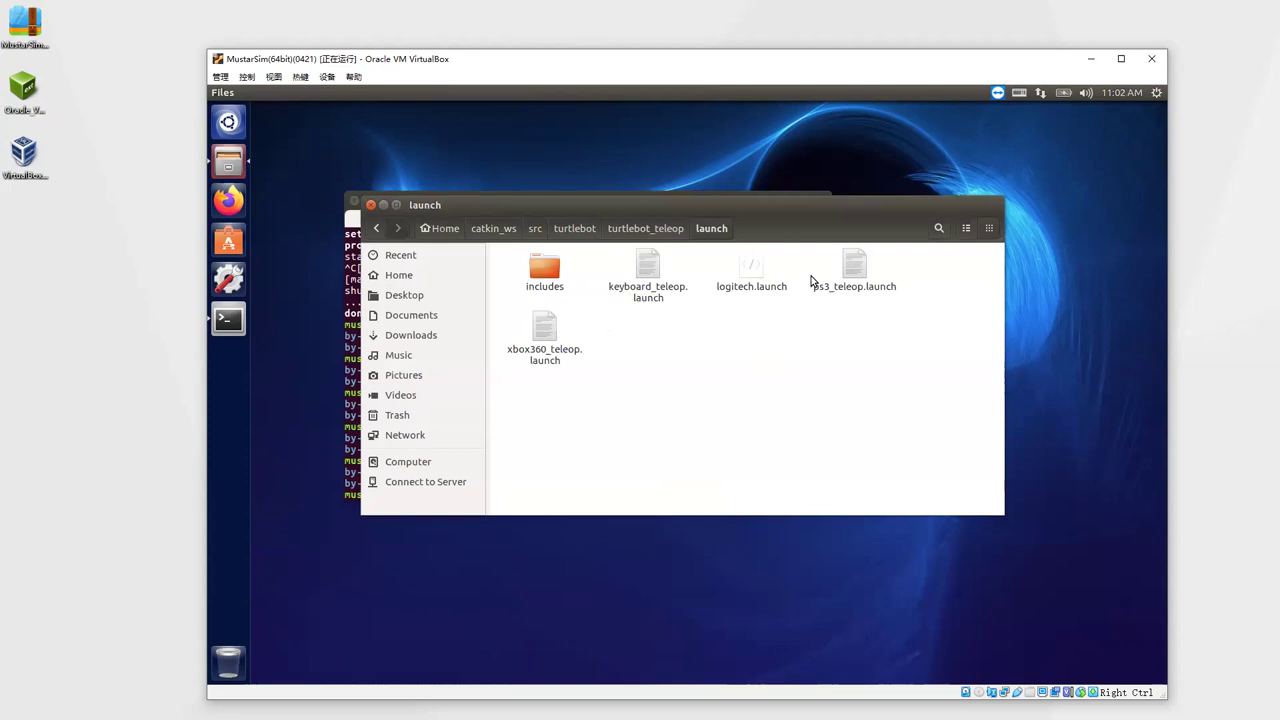
right_click(750, 266)
mouse_move(850, 294)
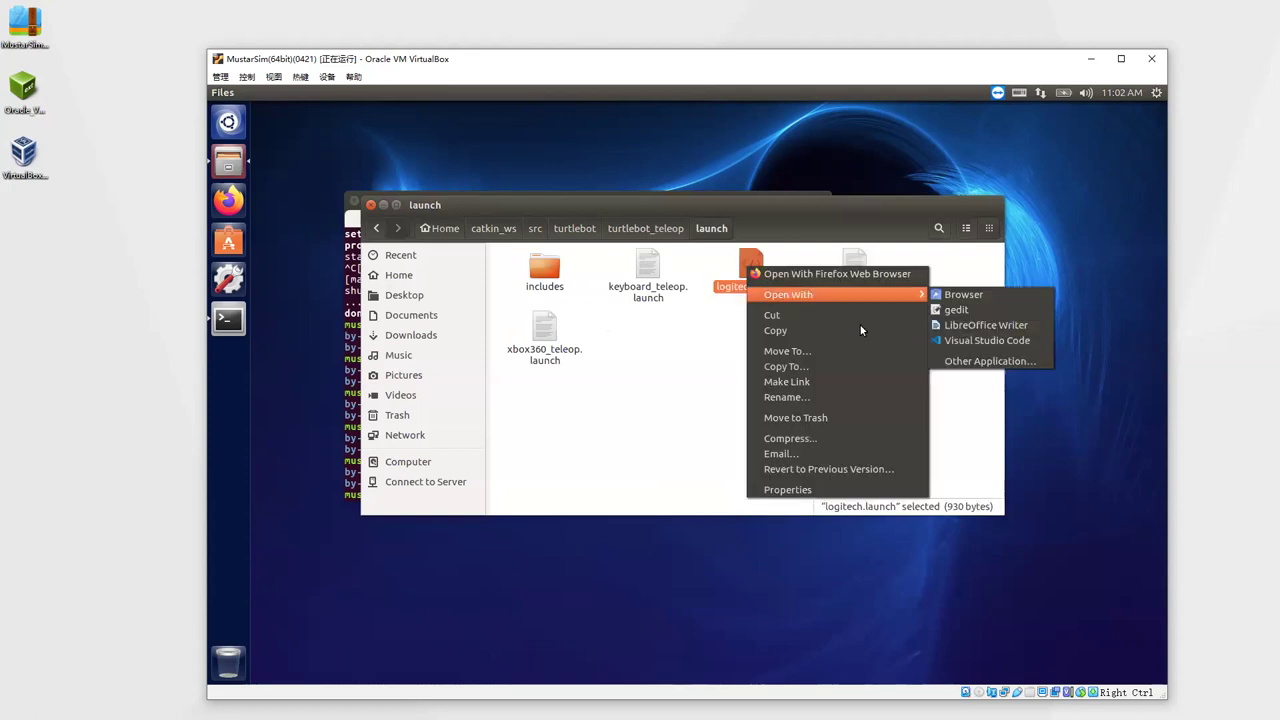
left_click(957, 309)
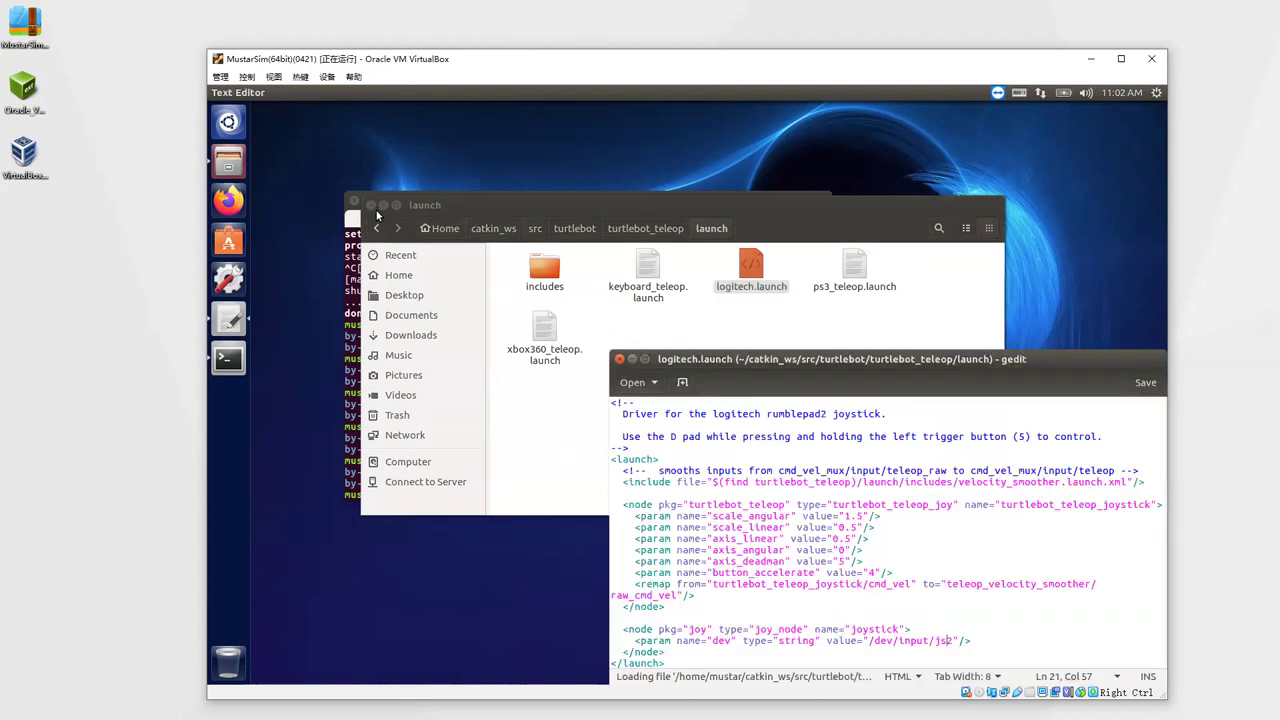
key("ctrl+q")
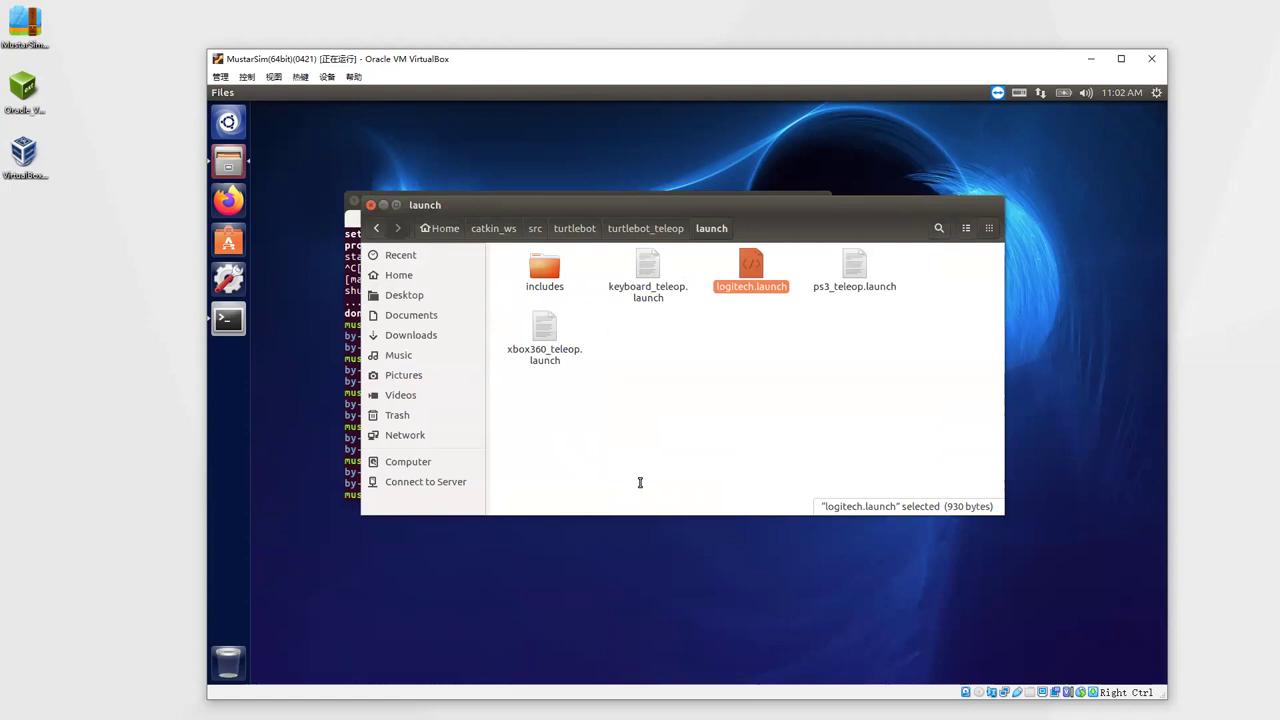
key("ctrl+q")
- Launch the TurtleBot Gazebo simulation with roslaunch turtlebot_gazebo turtlebot_world.launch
type("roslaunch tuetl")
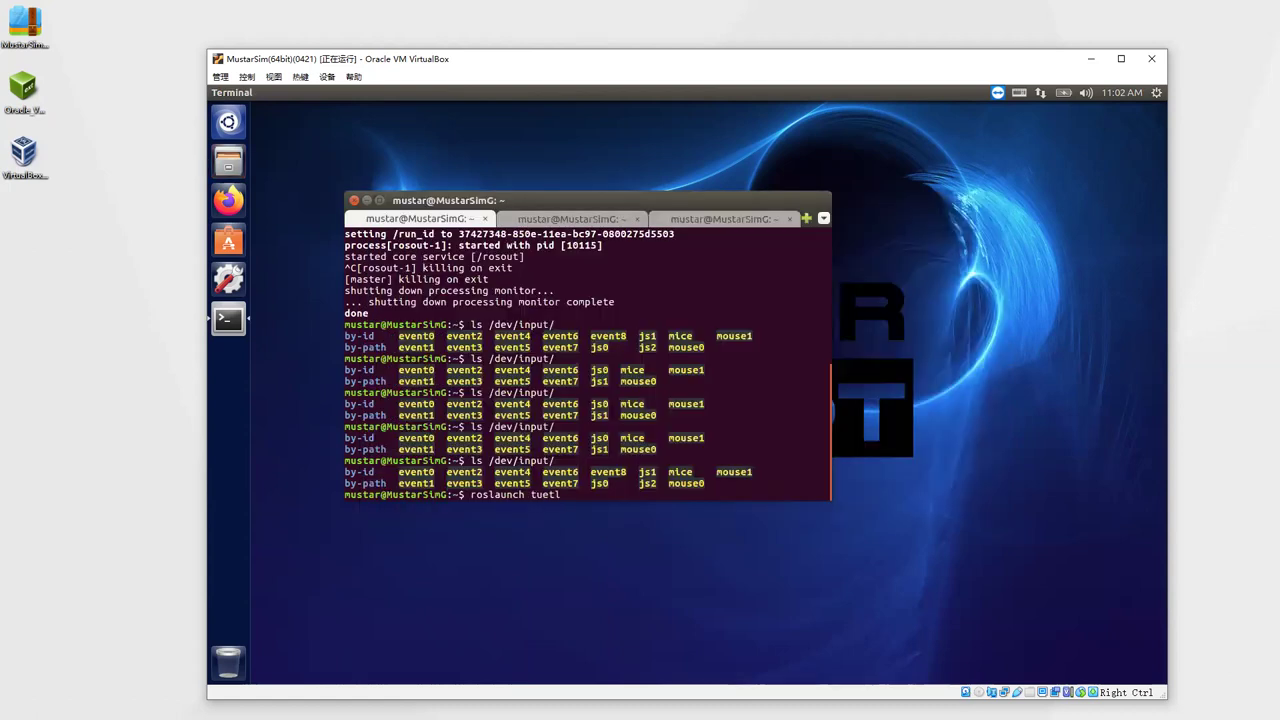
type("e")
key("BackSpace")
key("BackSpace")
key("BackSpace")
key("BackSpace")
key("BackSpace")
type("urtlebot_gazebo turtlebot_world.launch")
key("Return")
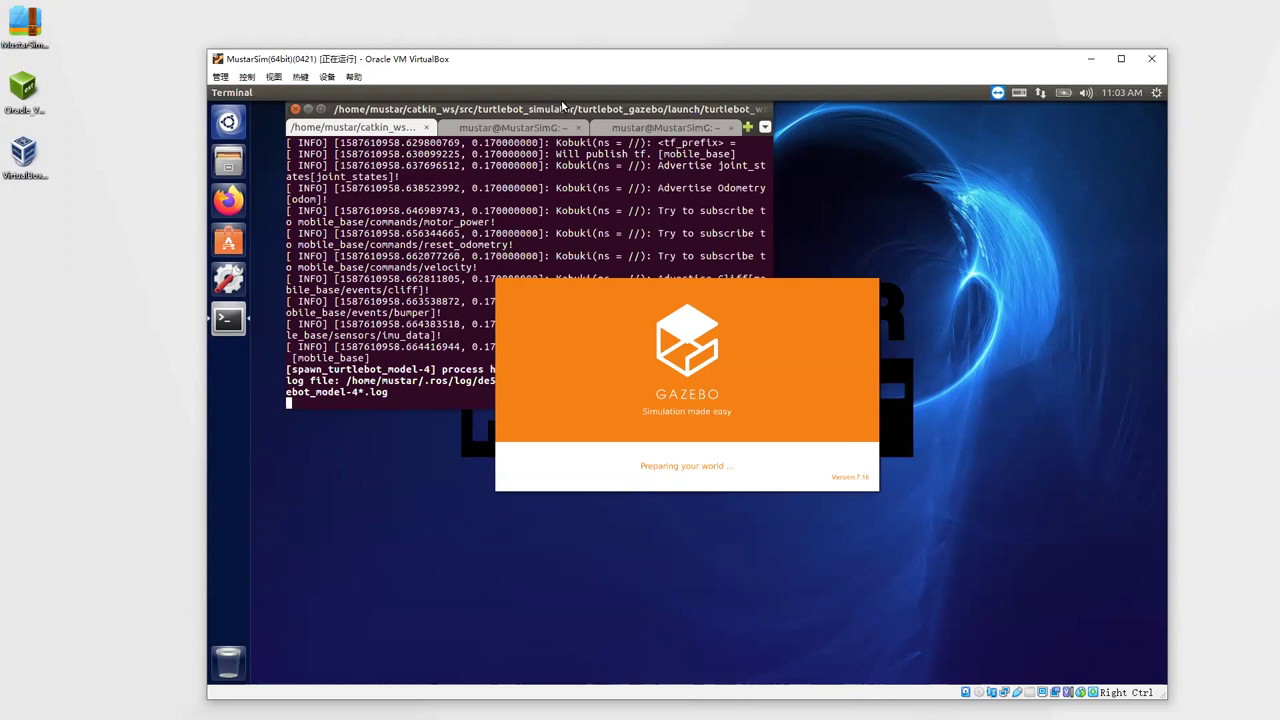
- Stop the running Gazebo launch and run turtlebot_world.launch again, bringing the robot into close view
left_click_drag(502, 111, 1018, 133)
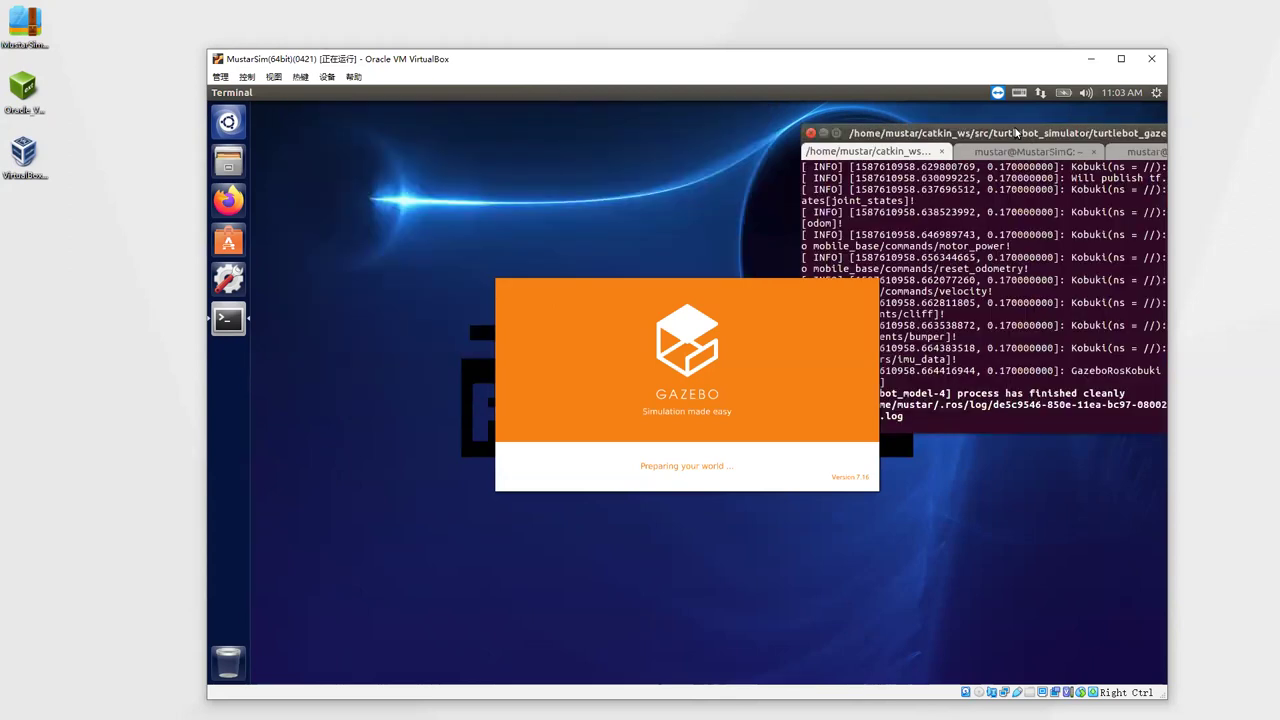
left_click_drag(1020, 135, 394, 400)
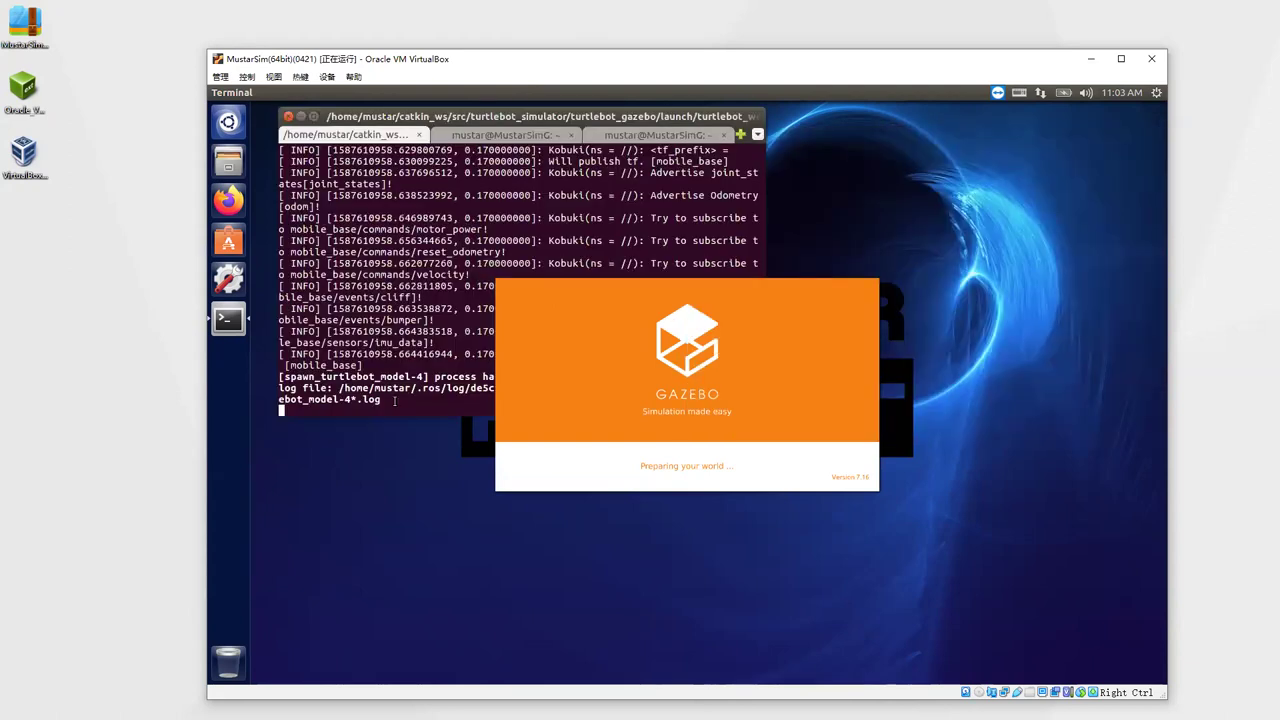
key("ctrl+c")
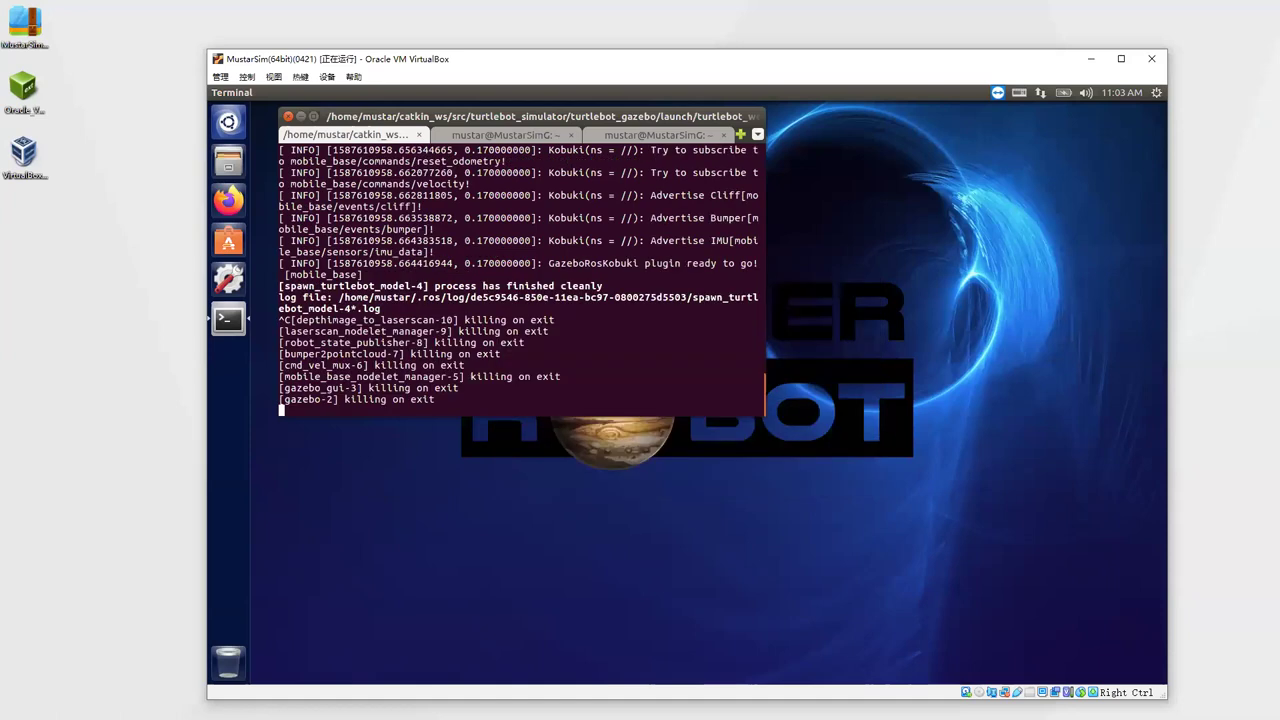
key("Up")
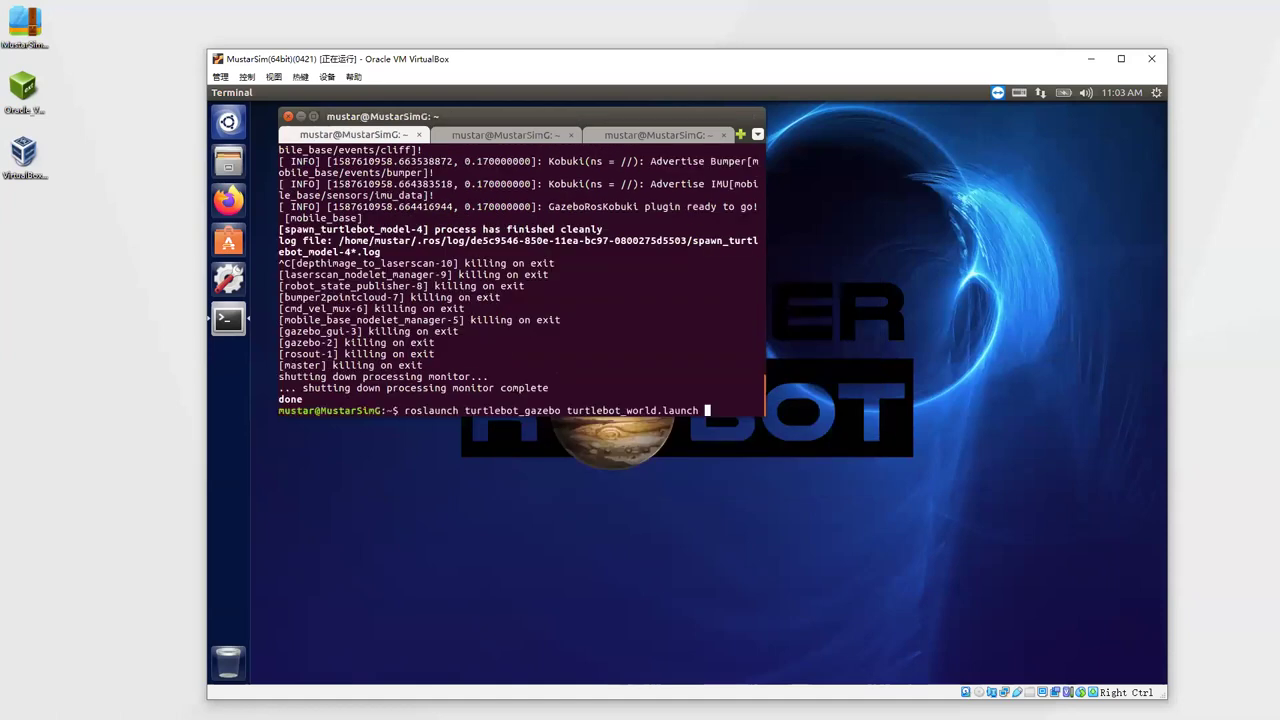
key("Return")
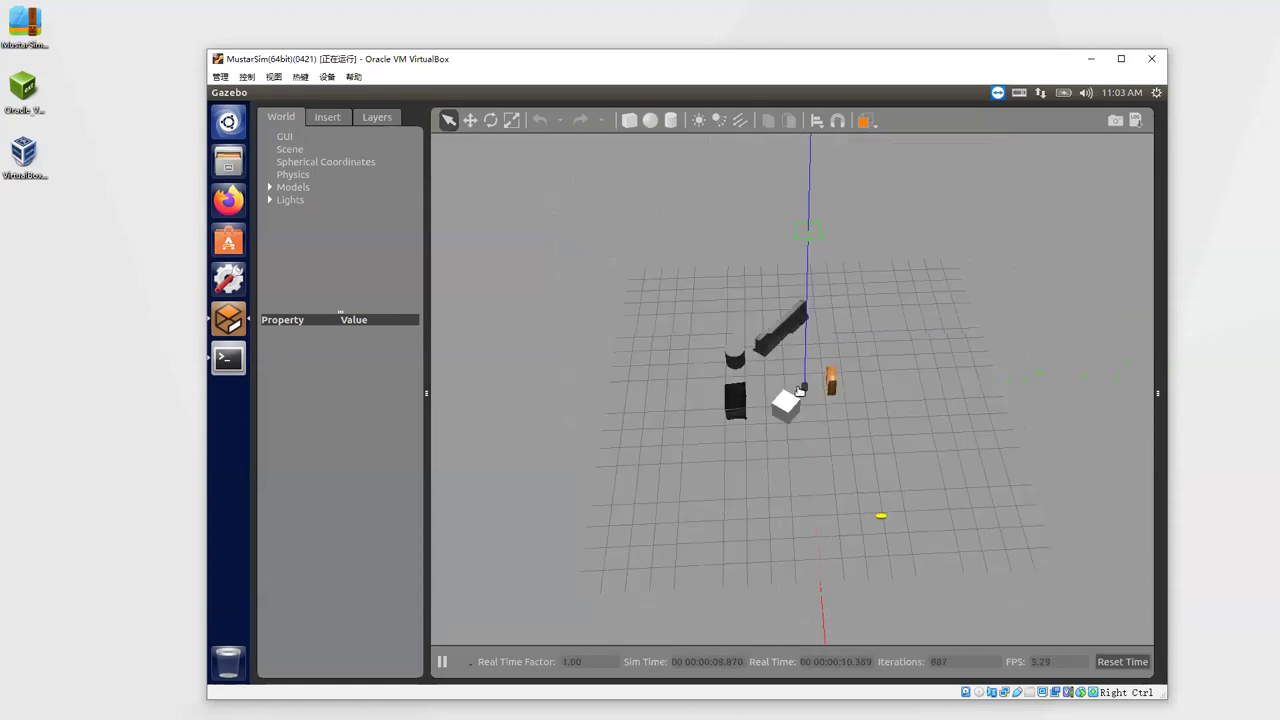
scroll(791, 404, "up", 2)
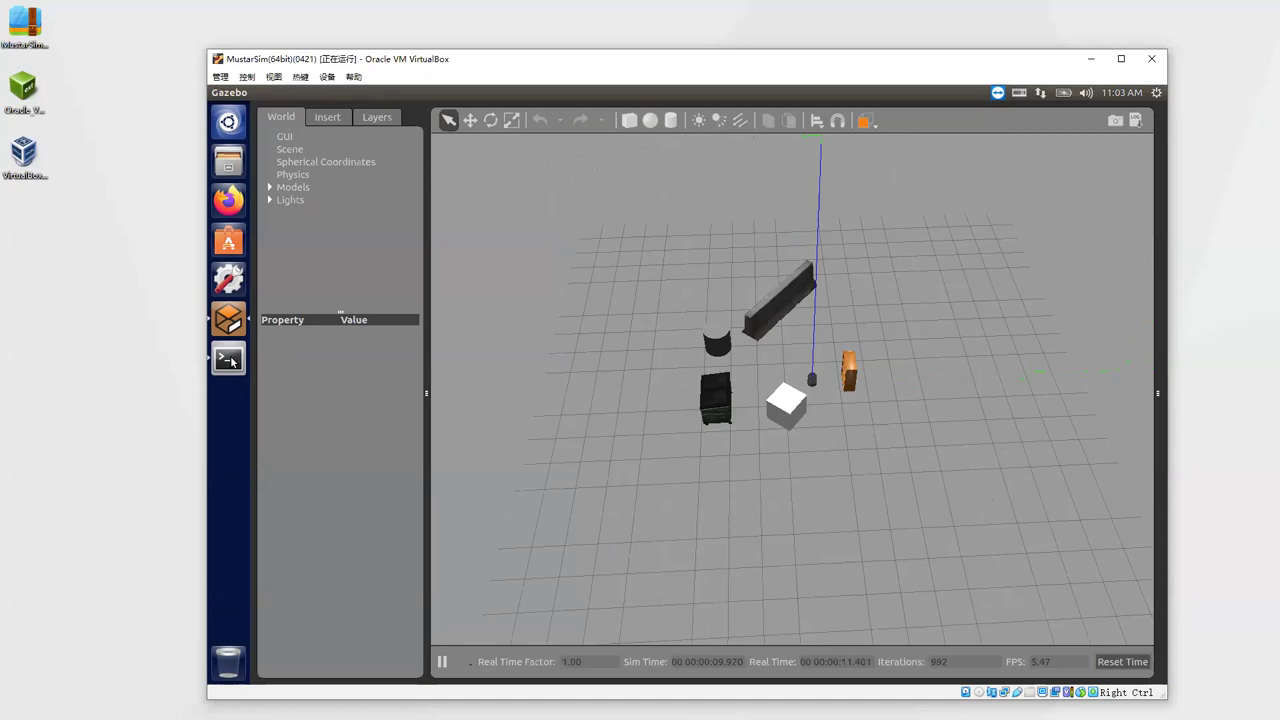
scroll(469, 263, "up", 3)
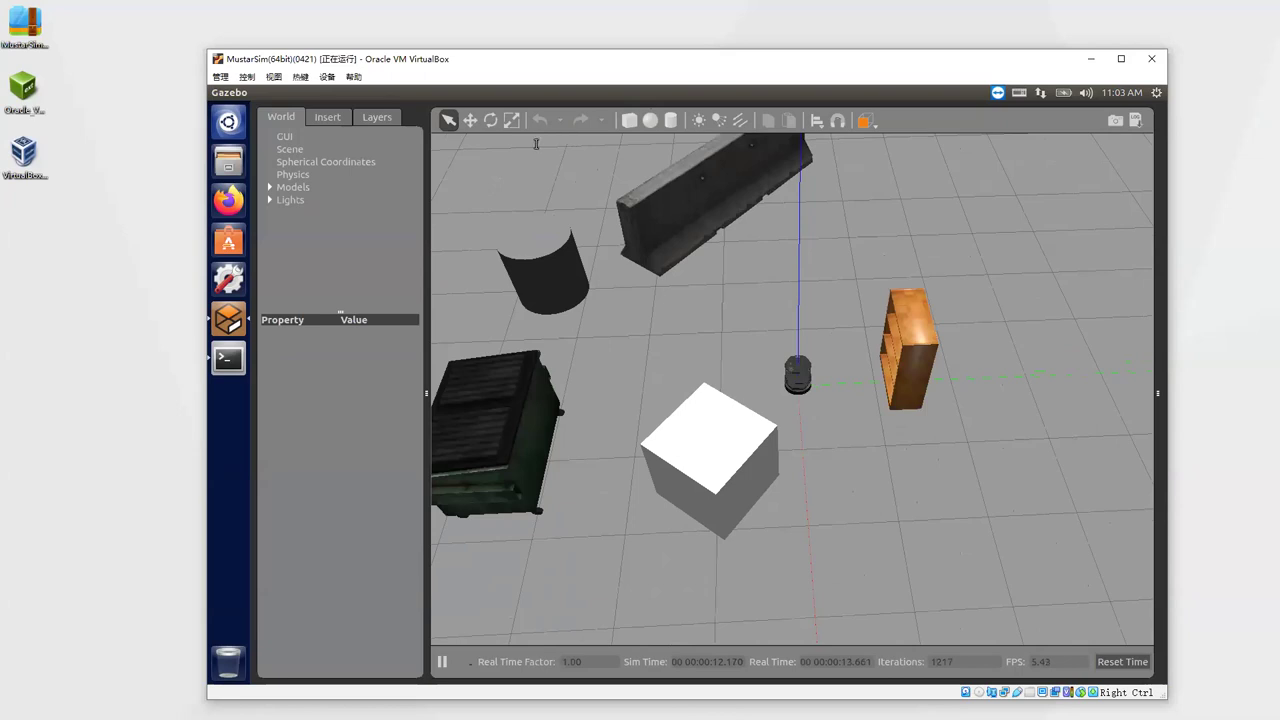
- Start gamepad control in a free terminal tab with roslaunch turtlebot_teleop logitech.launch
key("alt+Tab")
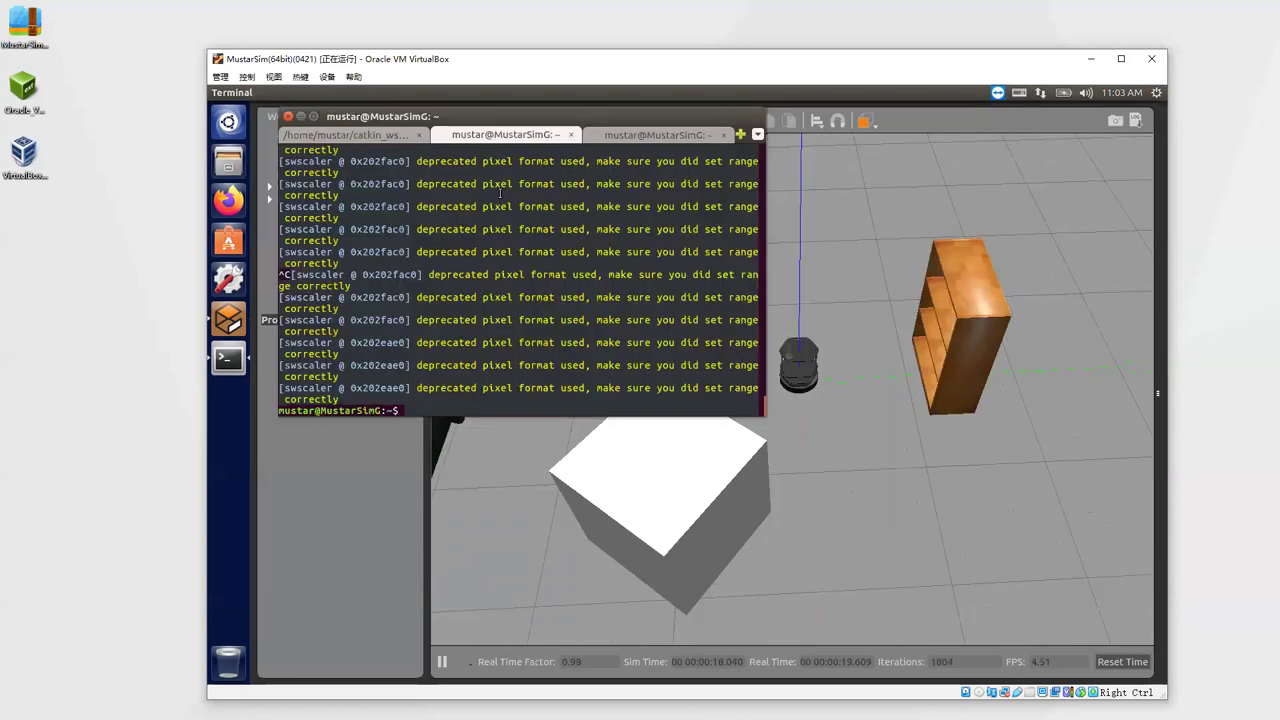
key("ctrl+Page_Down")
type("ruosl")
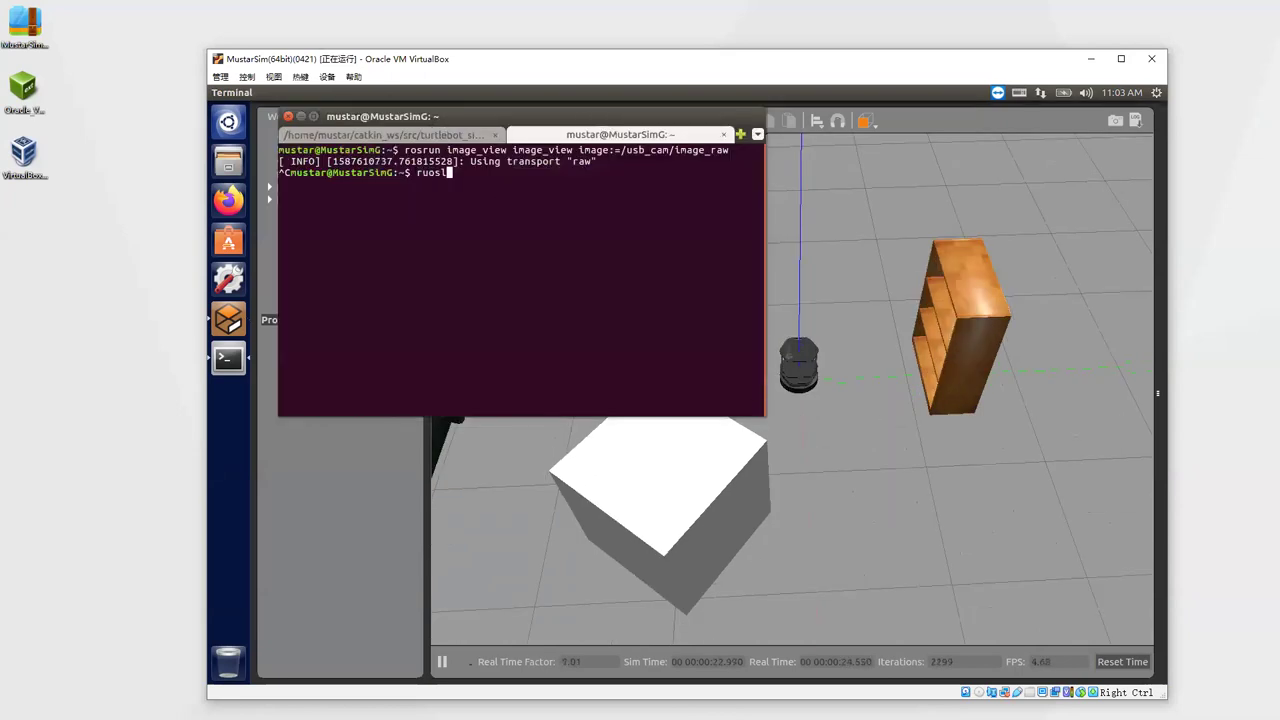
key("BackSpace")
key("BackSpace")
key("BackSpace")
type("slaunch turtle")
key("Tab")
type("log")
key("Tab")
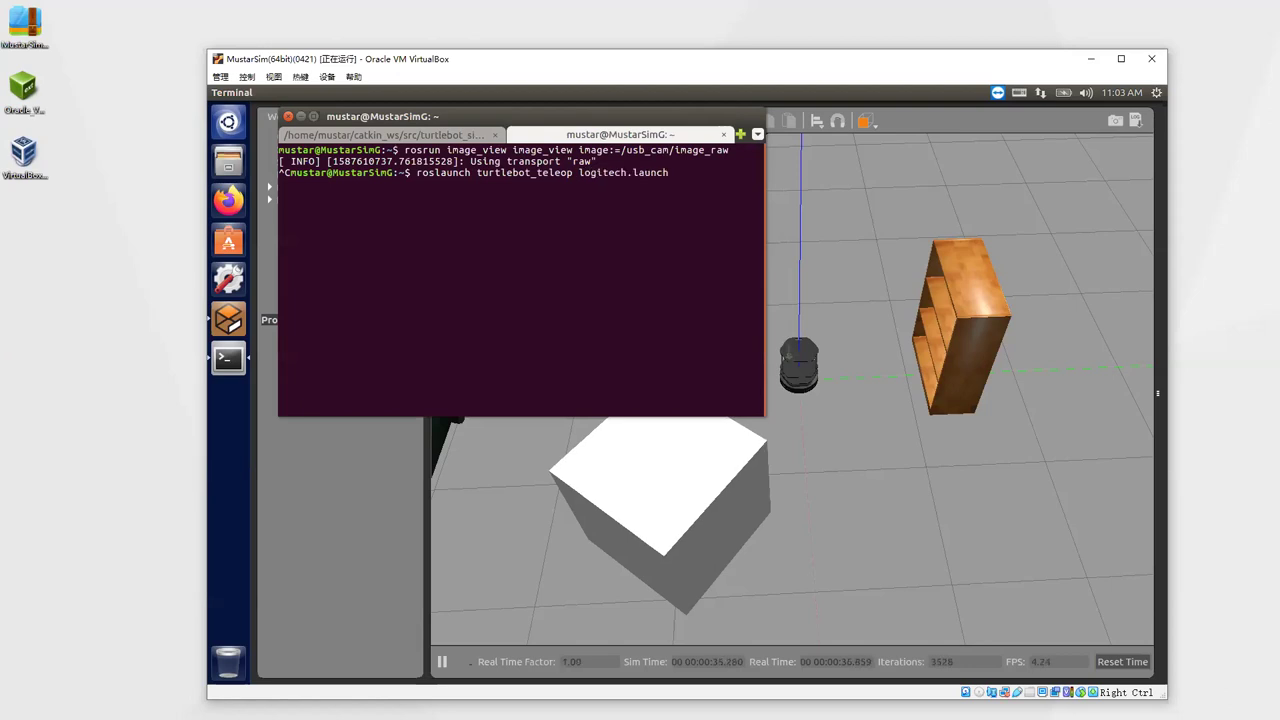
key("Return")
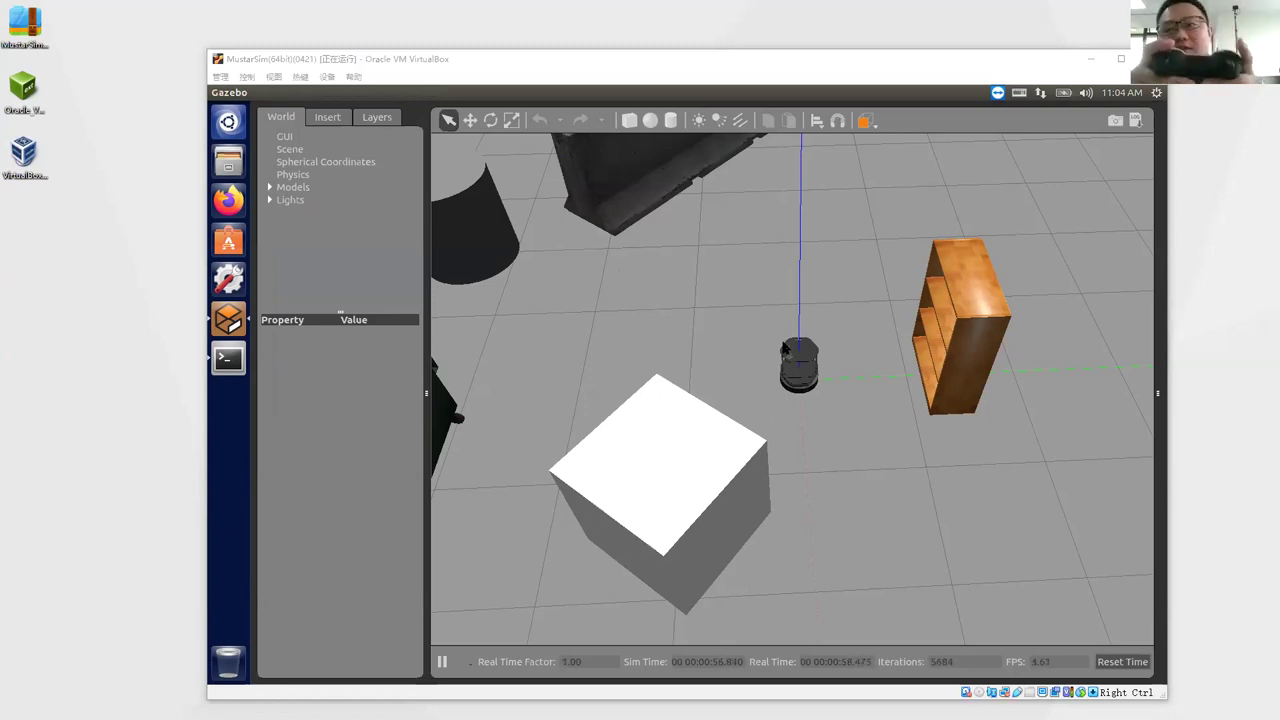
- Stop the running logitech.launch teleop process and recall its launch command without running it
left_click(482, 293)
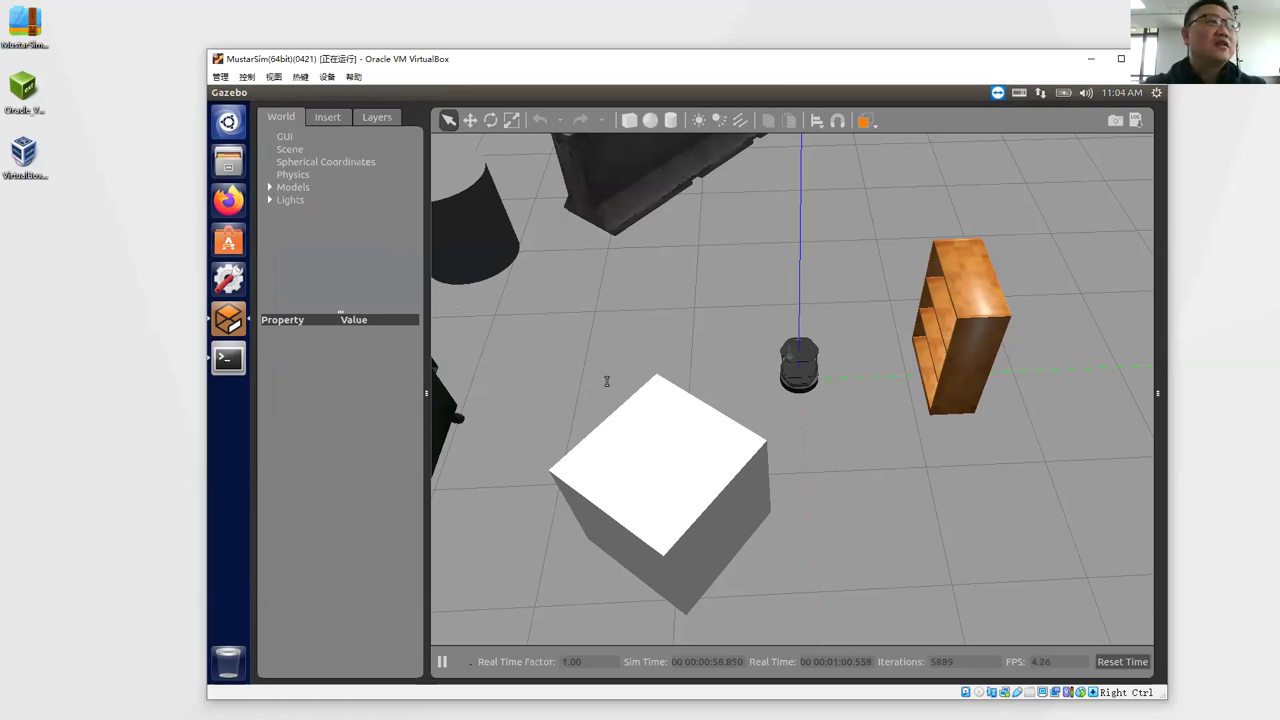
key("alt+Tab")
key("ctrl+c")
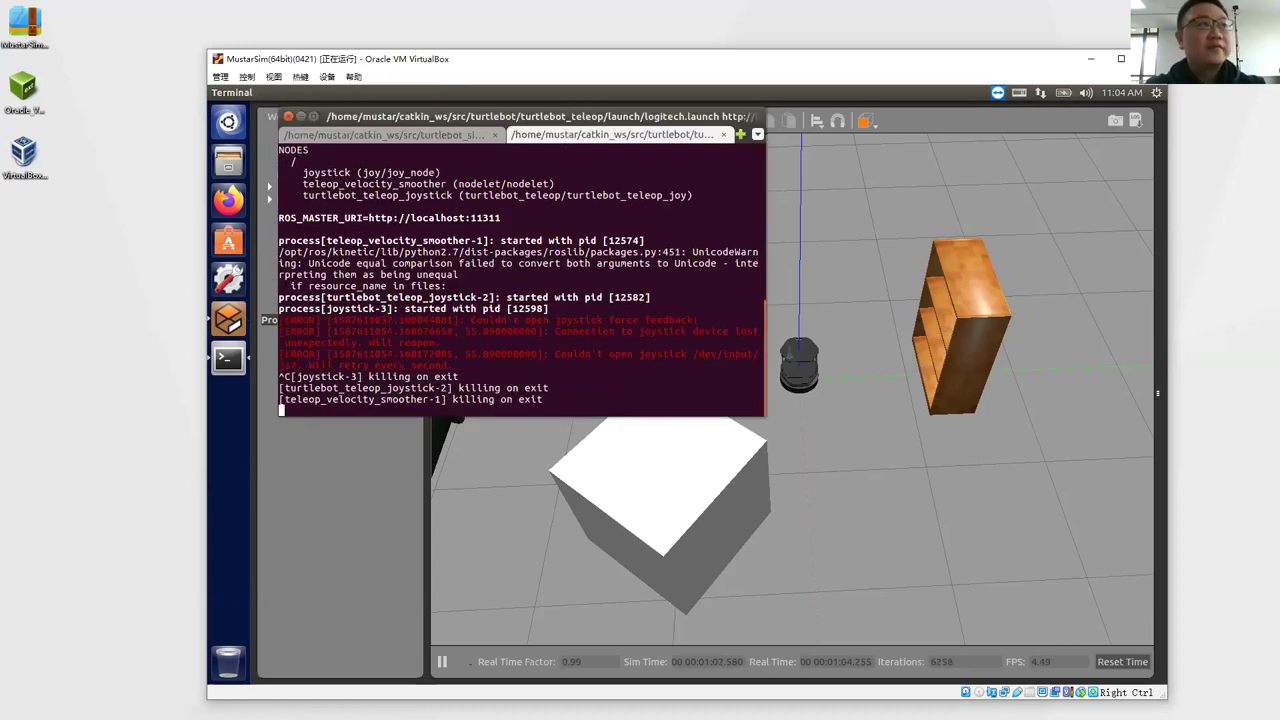
key("Up")
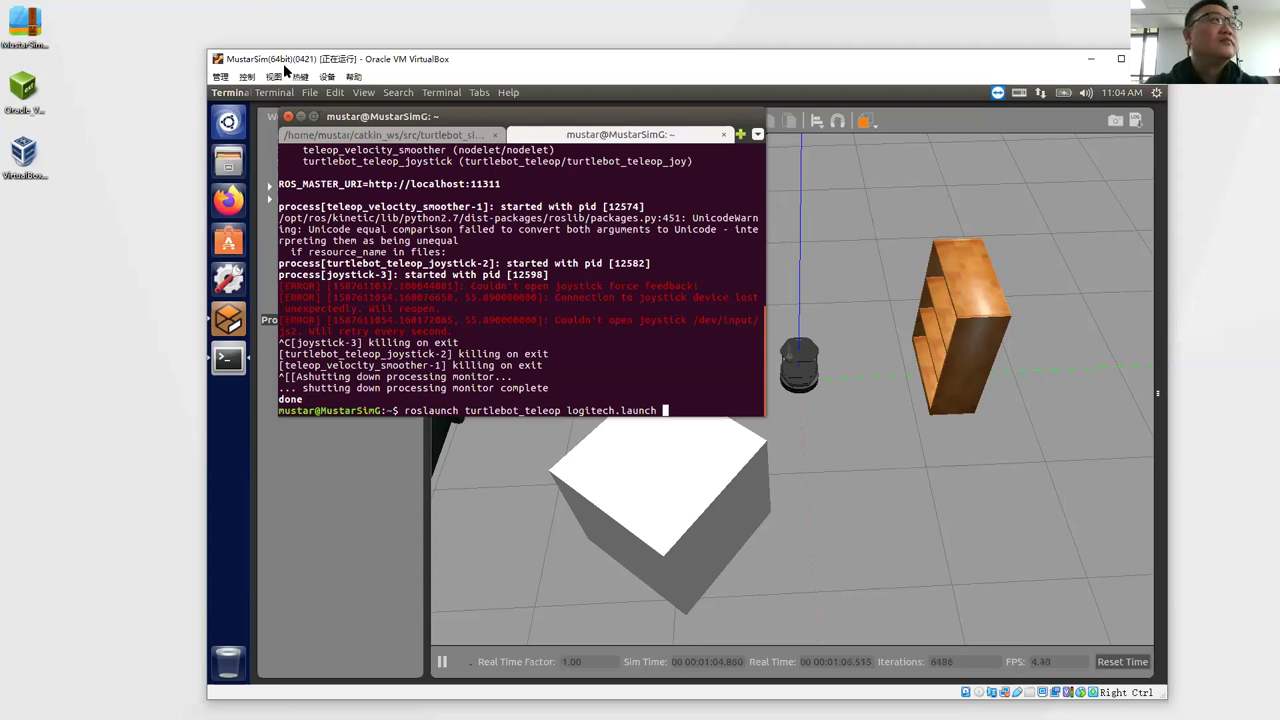
- Attach the Logitech Cordless RumblePad 2 to the virtual machine and relaunch logitech.launch to test driving the robot in Gazebo
left_click(326, 77)
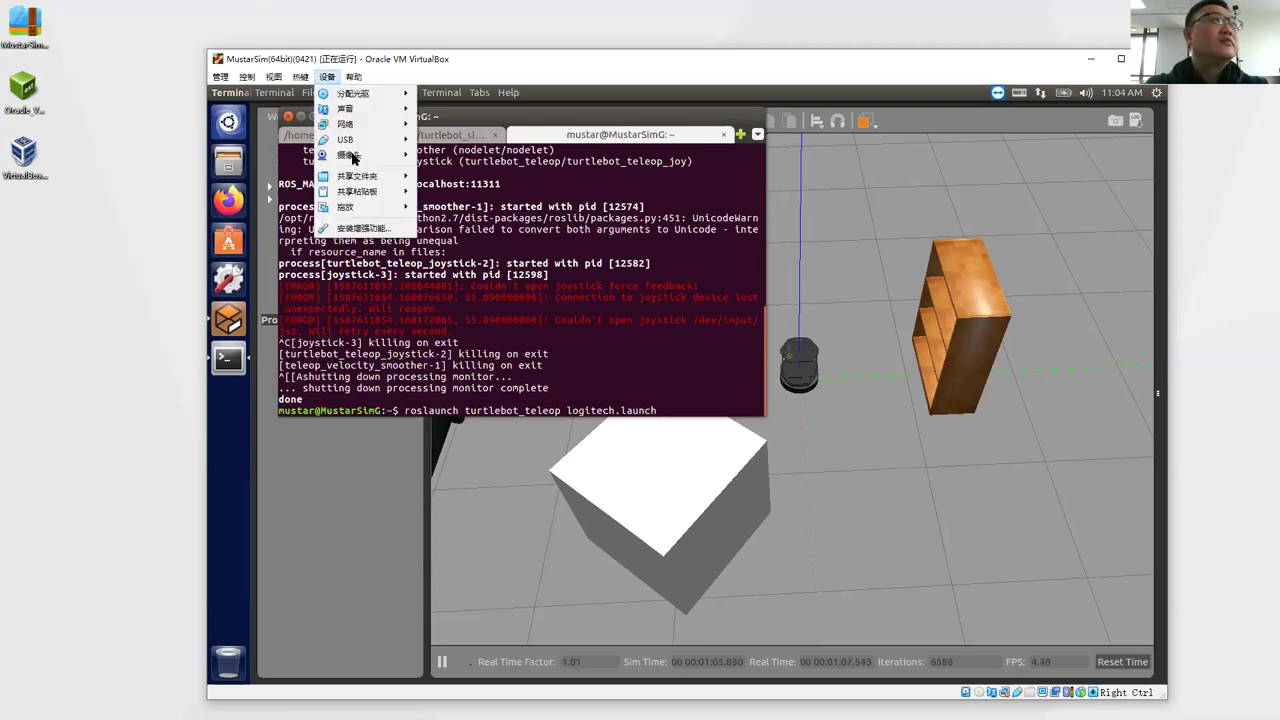
mouse_move(363, 150)
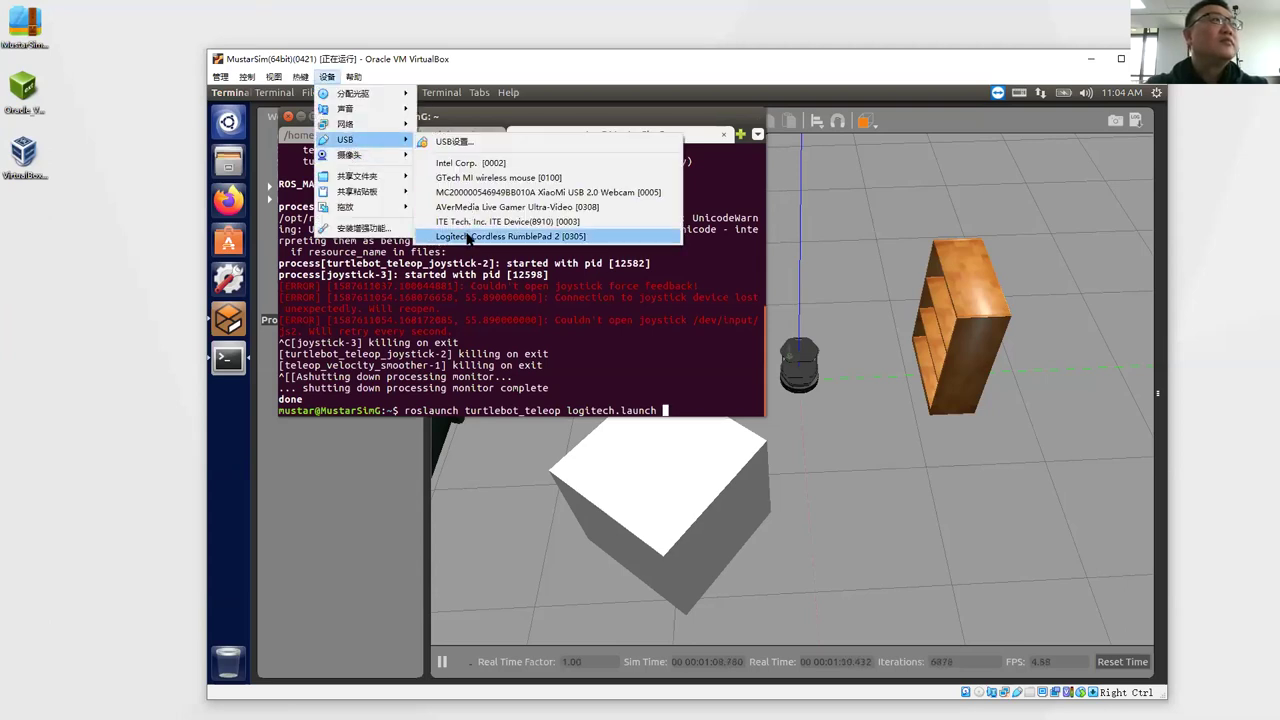
left_click(467, 237)
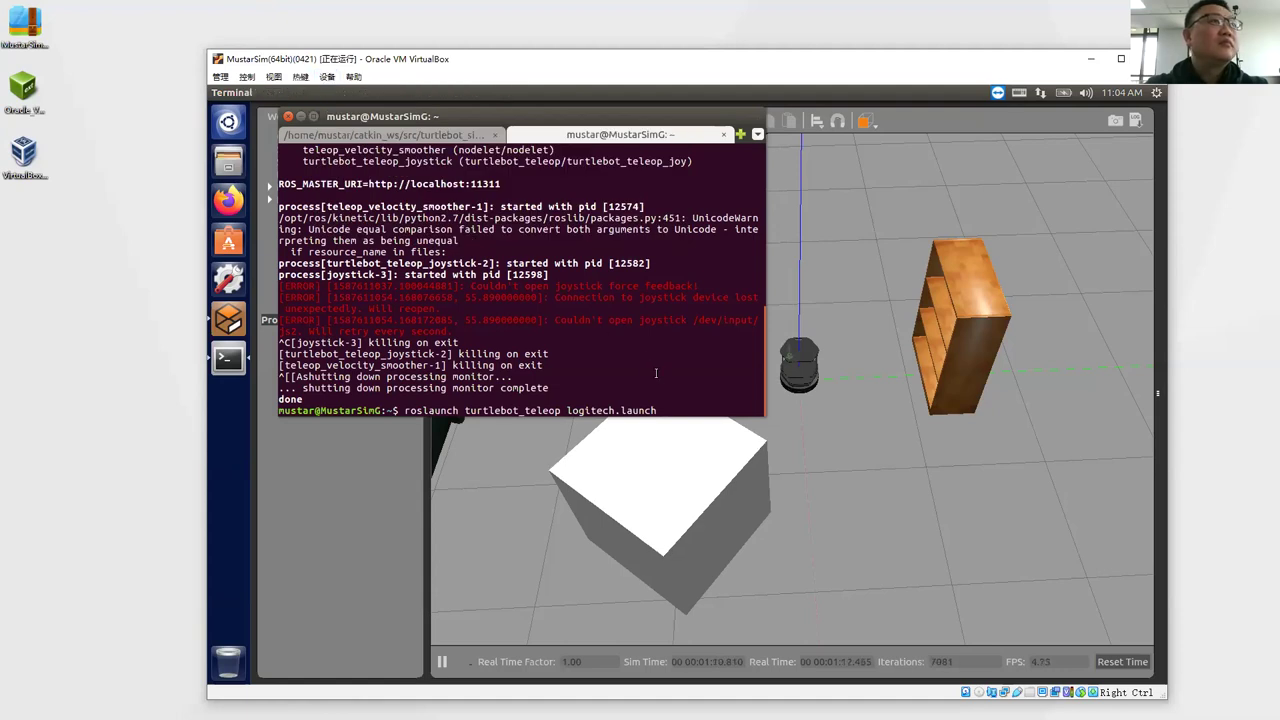
key("Return")
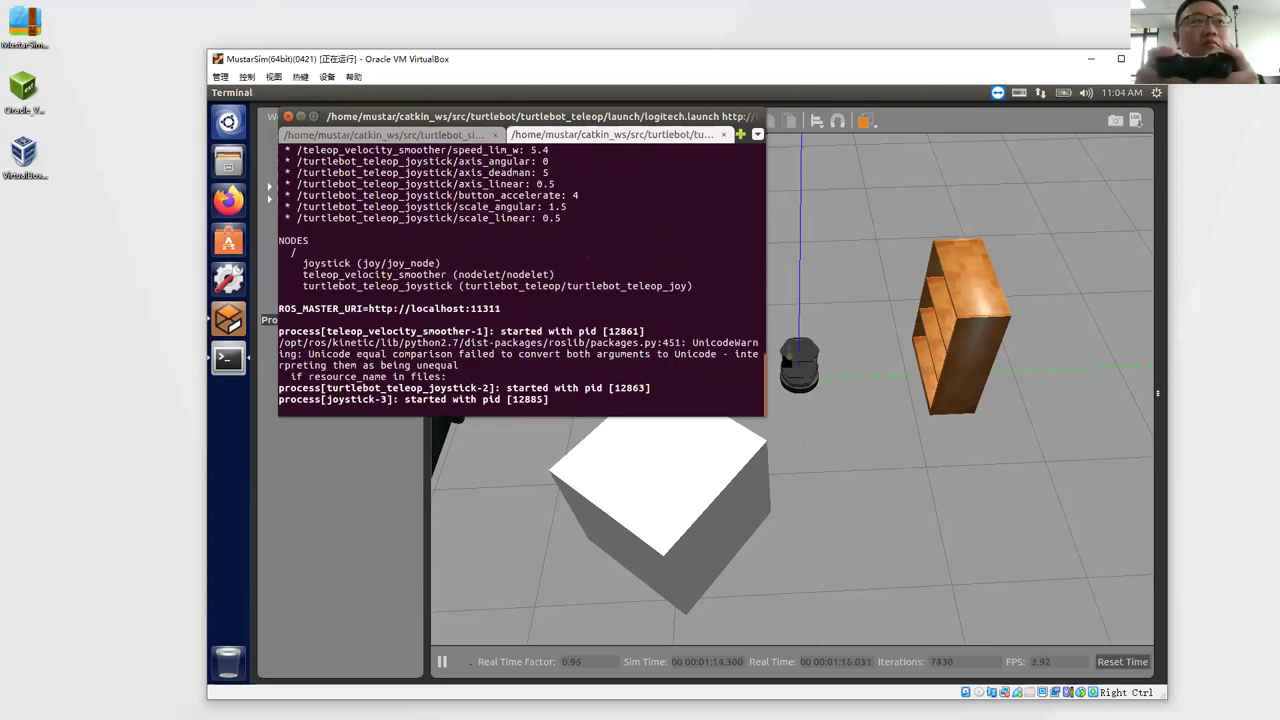
key("alt+Tab")
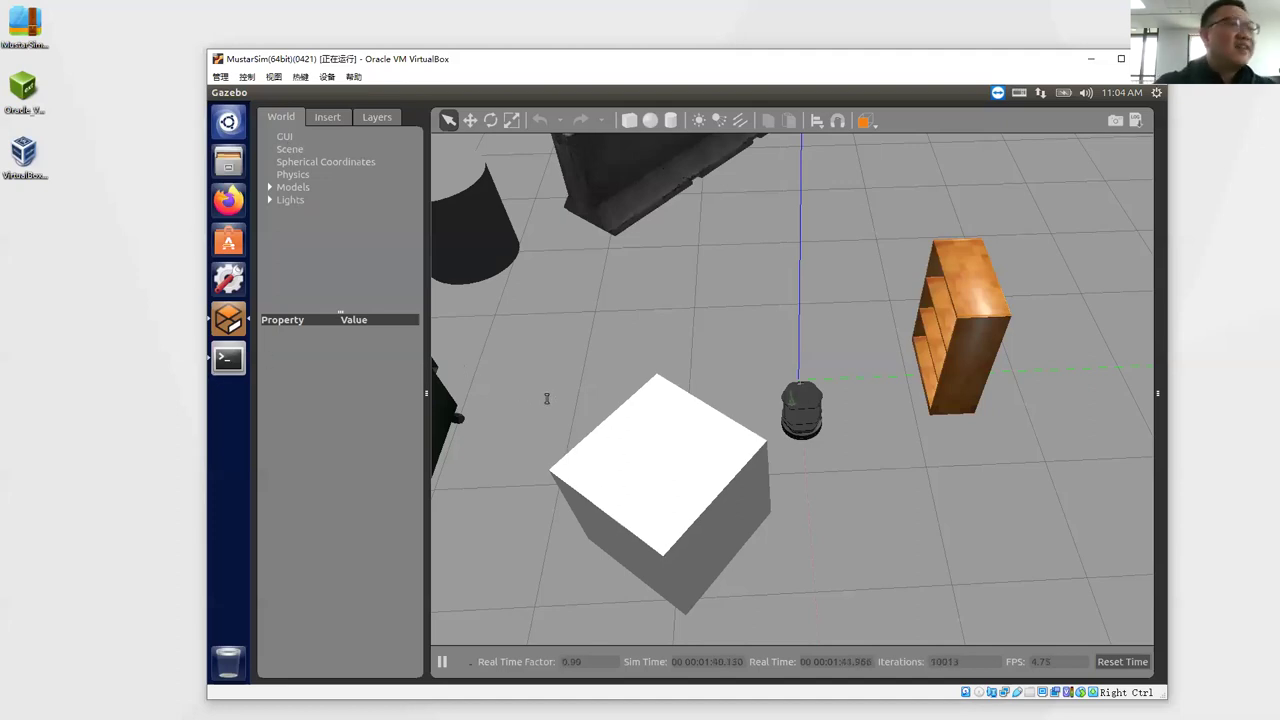
- Stop the gamepad teleop launch, run logitech.launch once more, and return to the Gazebo view
key("alt+Tab")
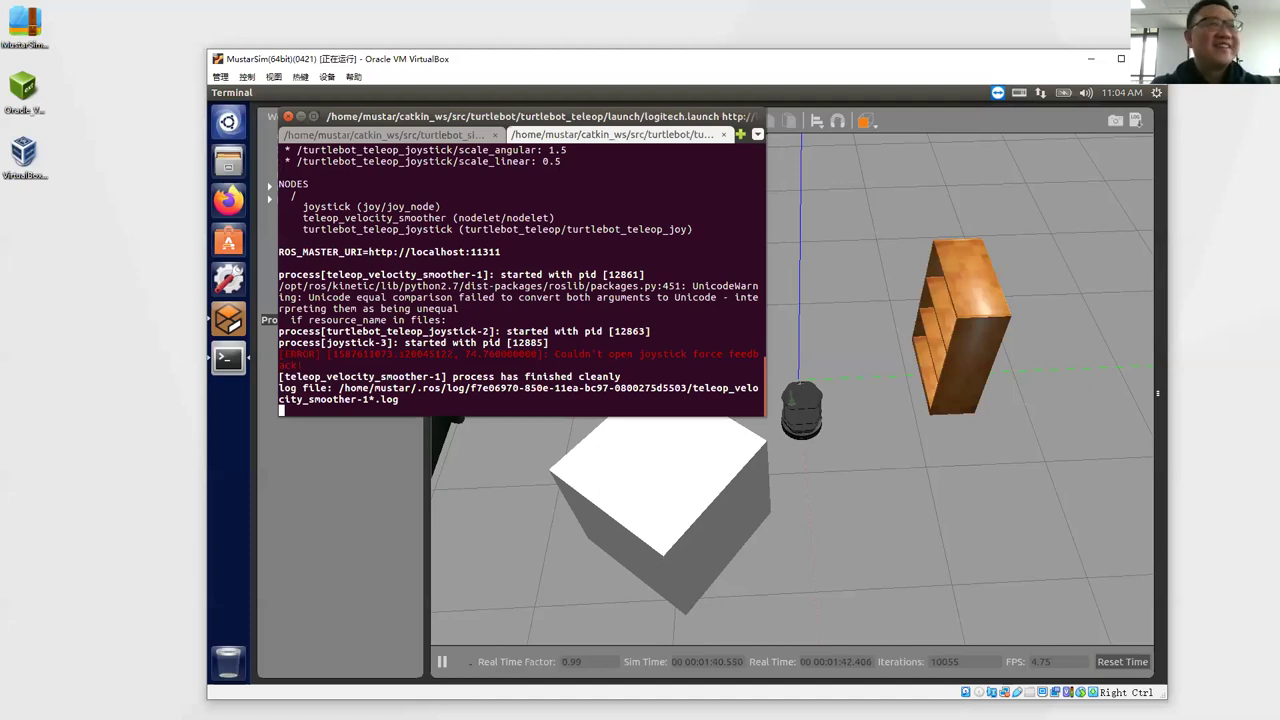
key("ctrl+c")
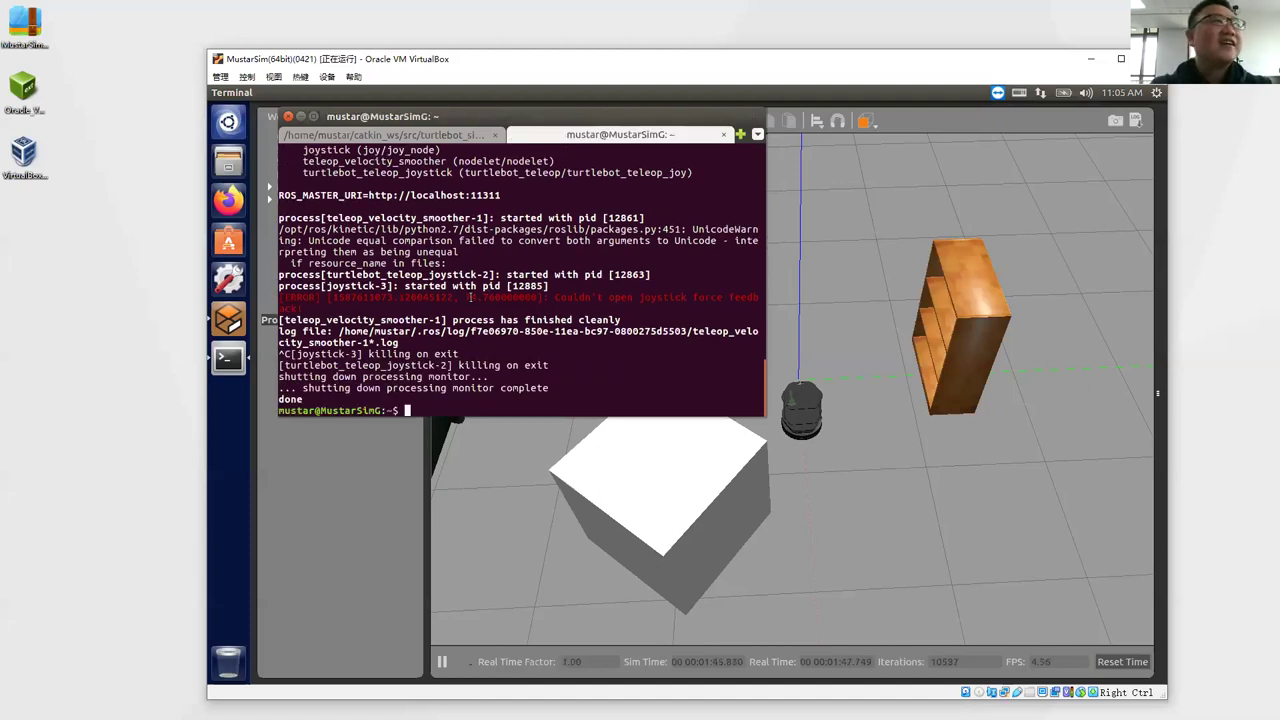
key("Up")
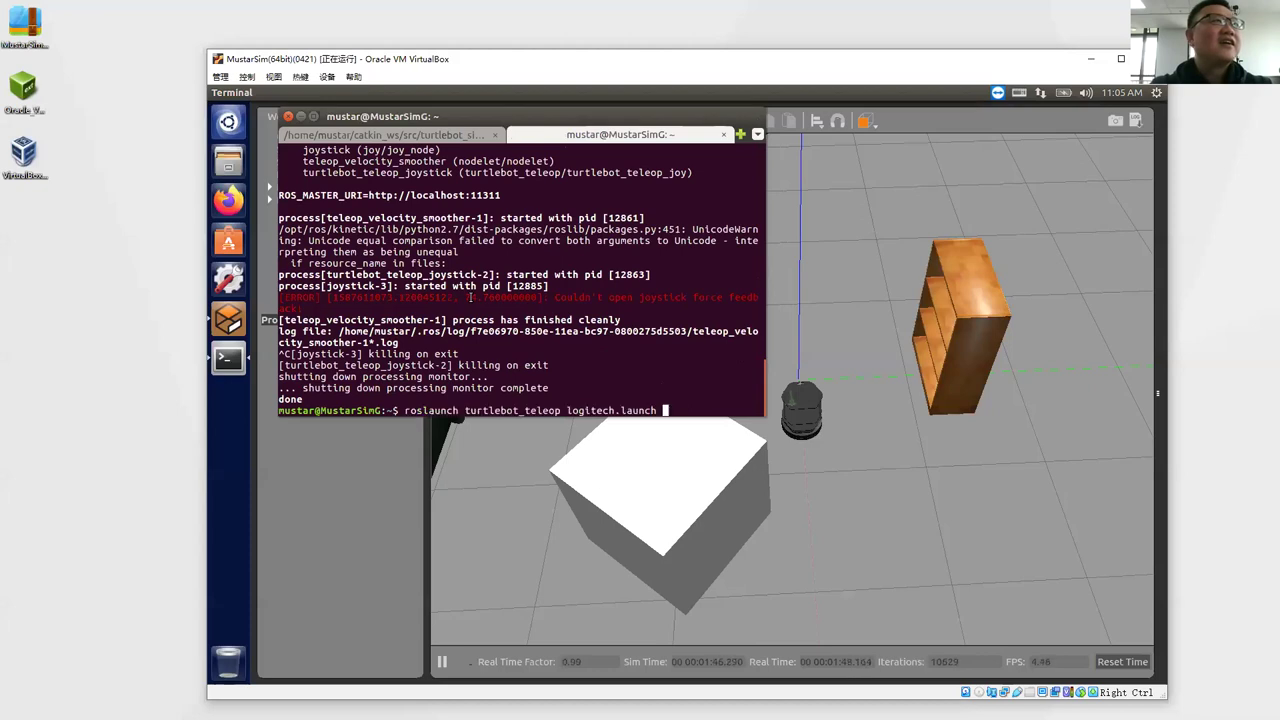
key("Return")
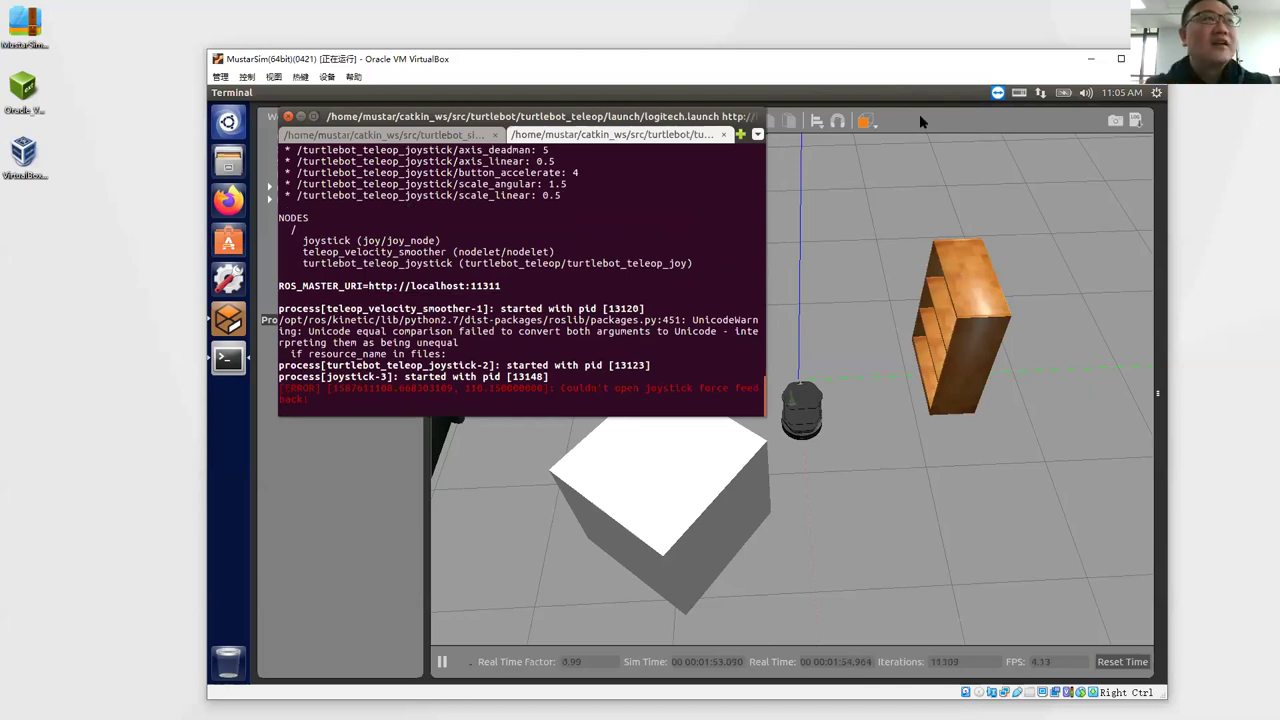
left_click(919, 114)
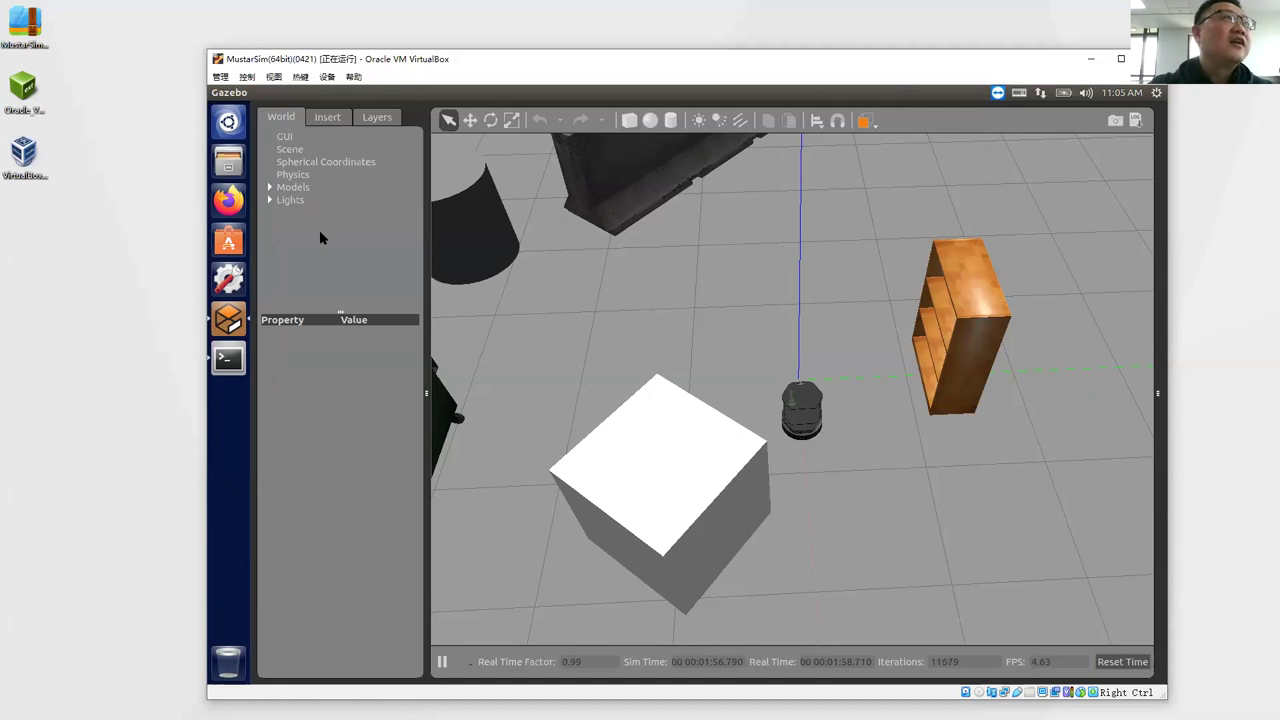
- Check the virtual machine's USB gamepad connection and switch to the terminal tab running the Gazebo simulation
left_click(327, 76)
left_click(520, 240)
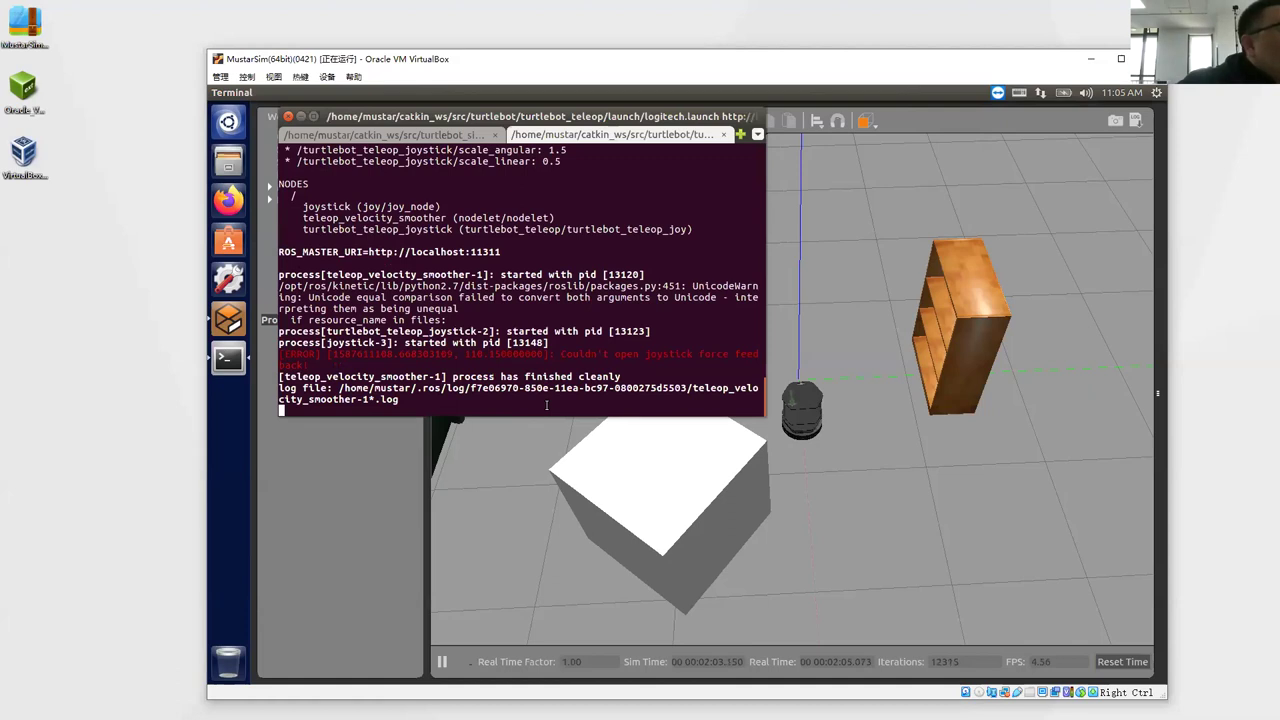
key("ctrl+Page_Up")
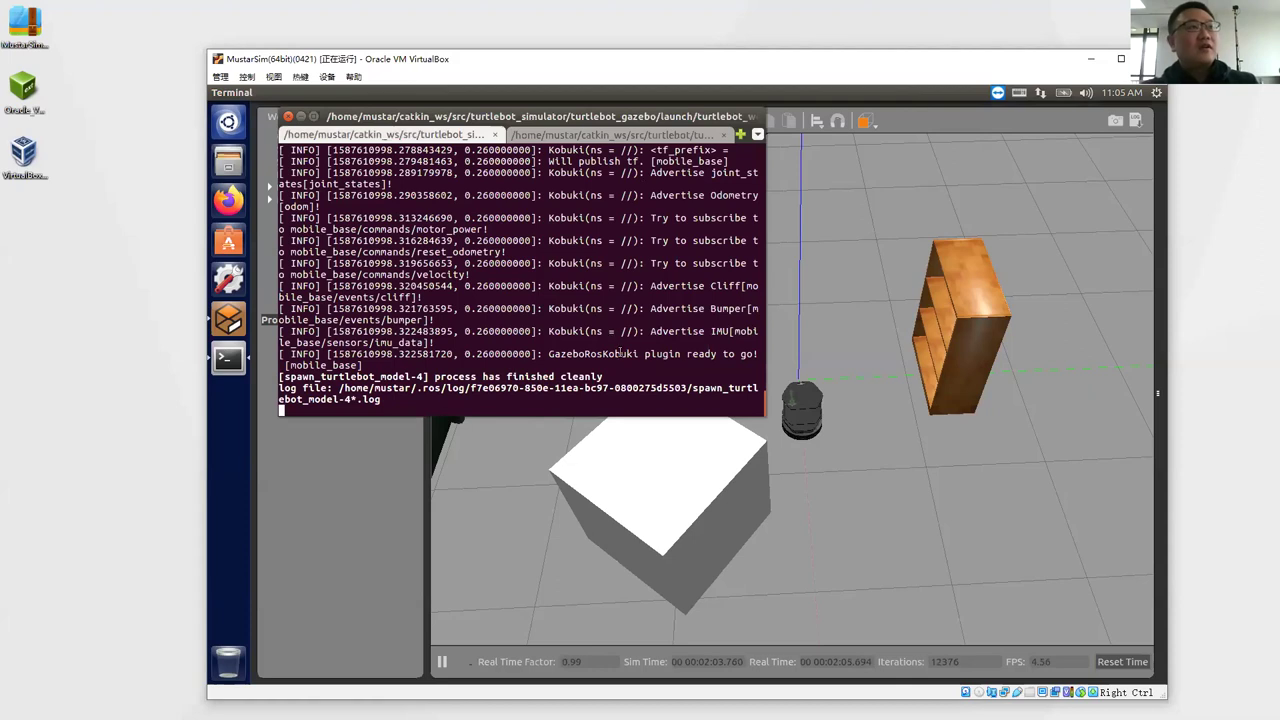
- Stop the logitech.launch teleop process, and select the ground plane in Gazebo and collapse its entry in the model tree
key("ctrl+Page_Down")
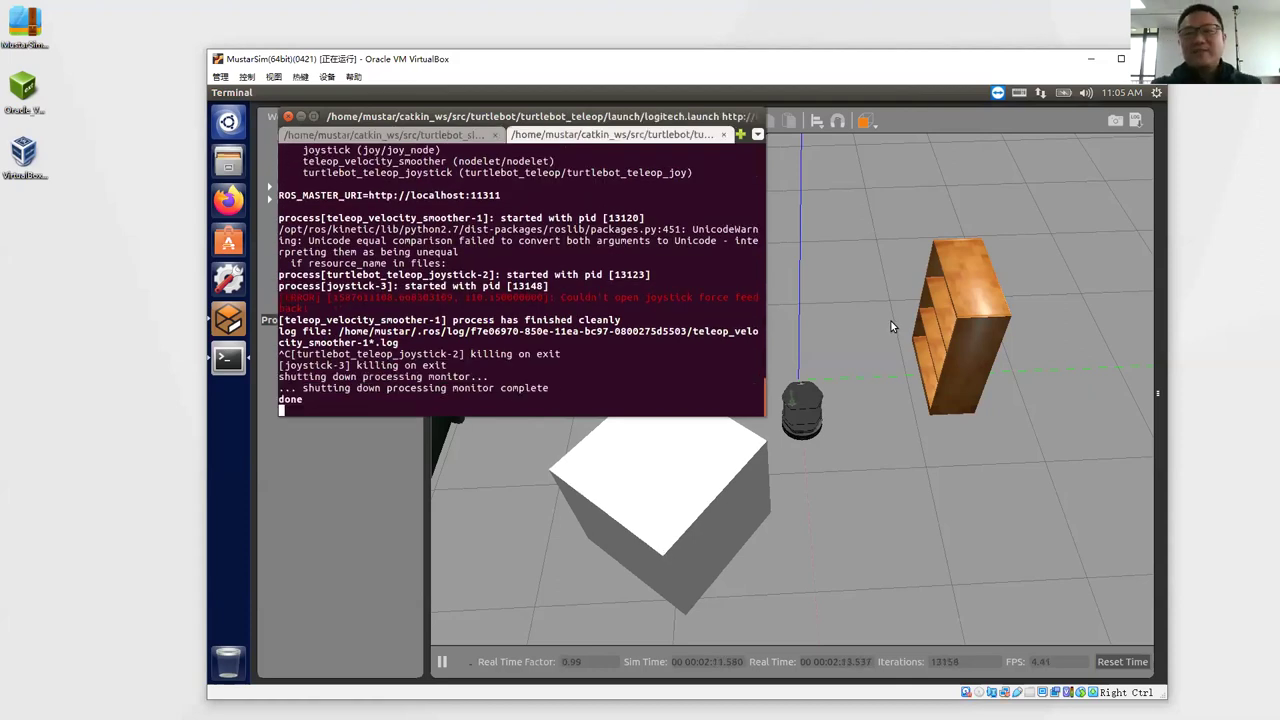
left_click(891, 321)
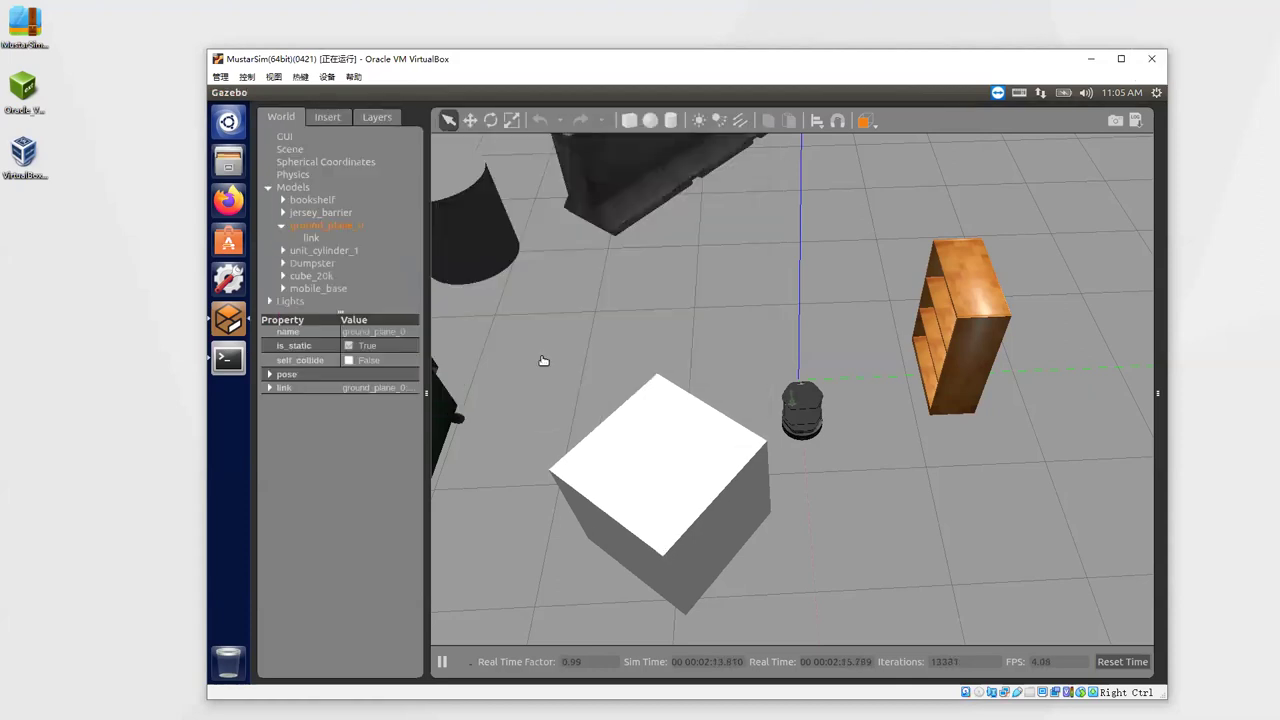
left_click(282, 225)
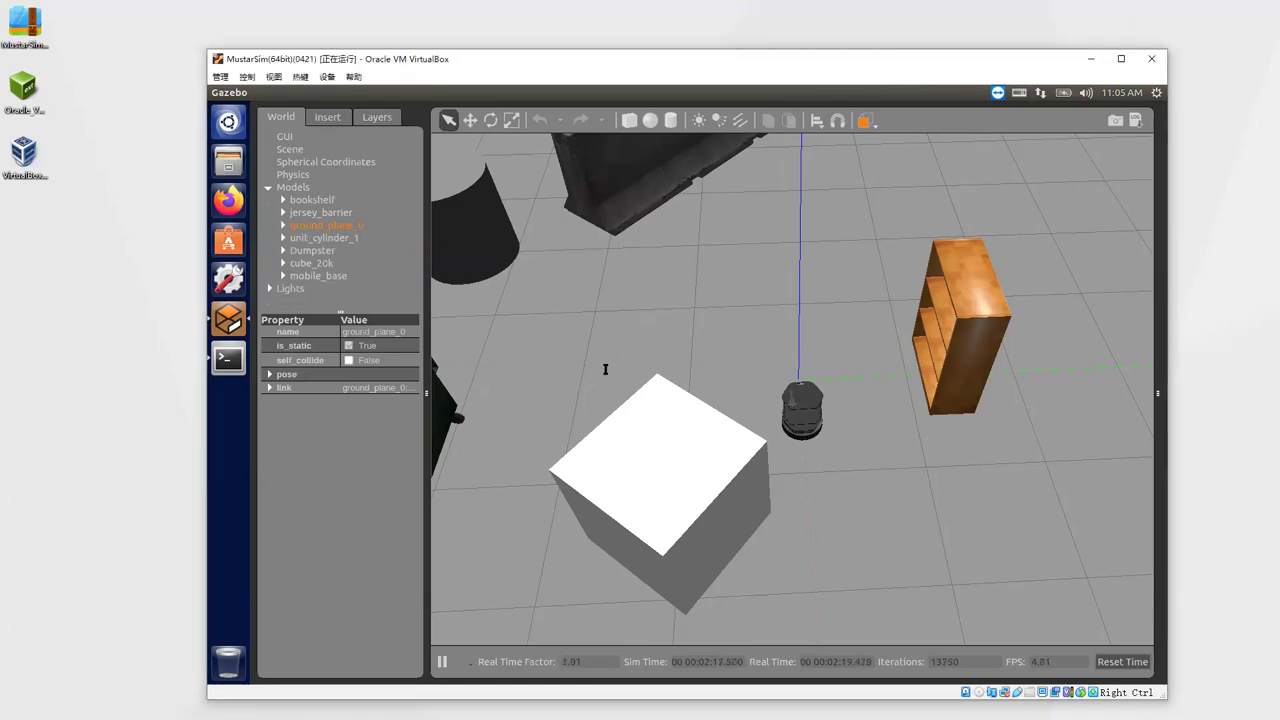
- Shut down the running TurtleBot Gazebo simulation from its terminal tab and close the terminal window
key("alt+Tab")
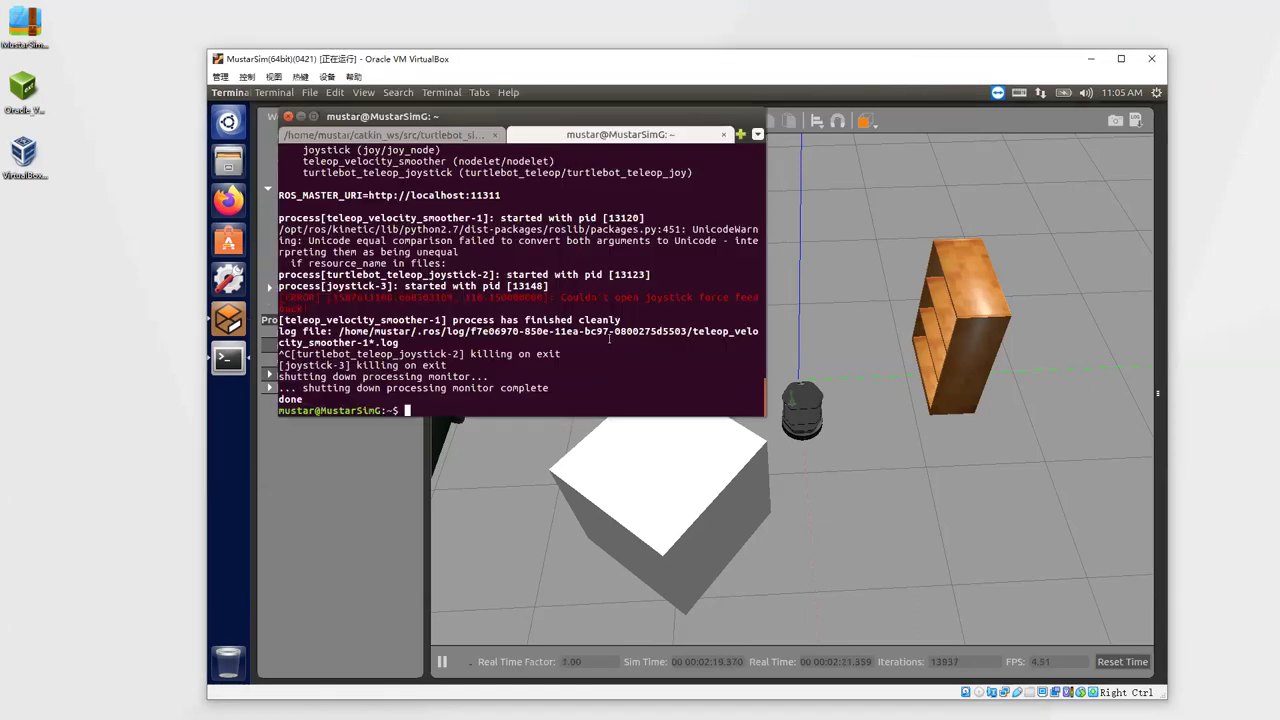
key("ctrl+Page_Up")
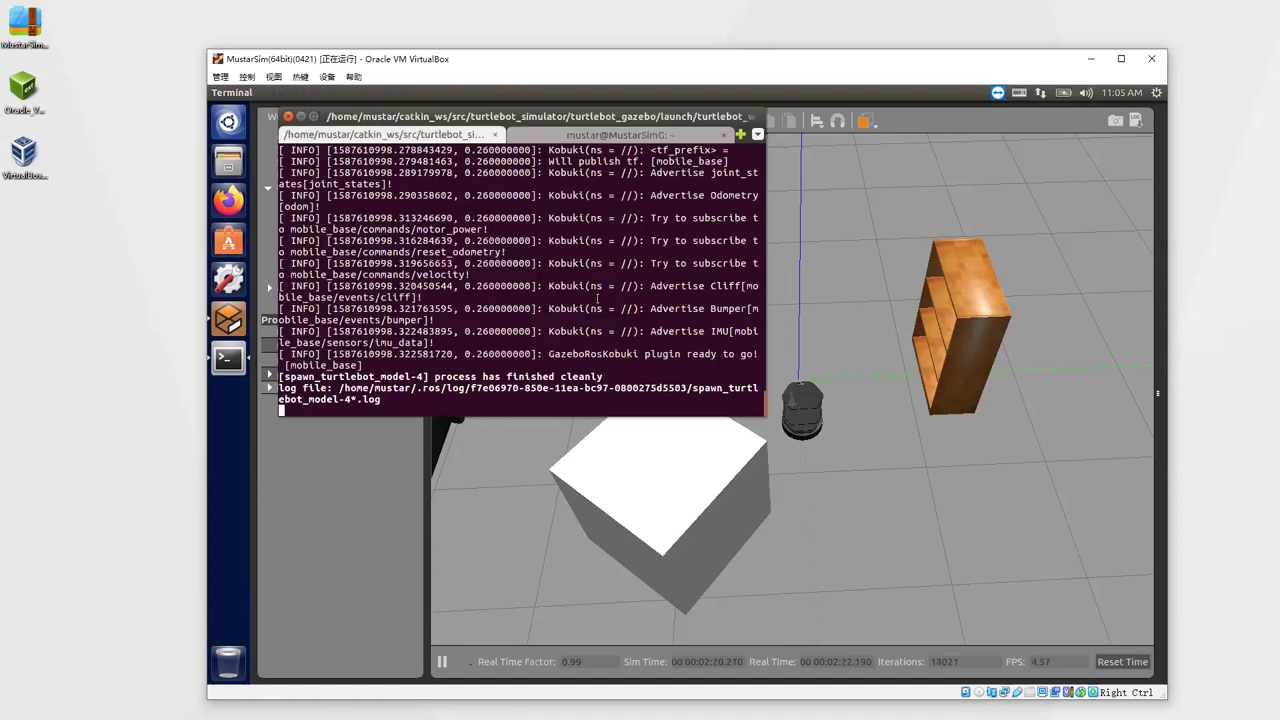
key("ctrl+c")
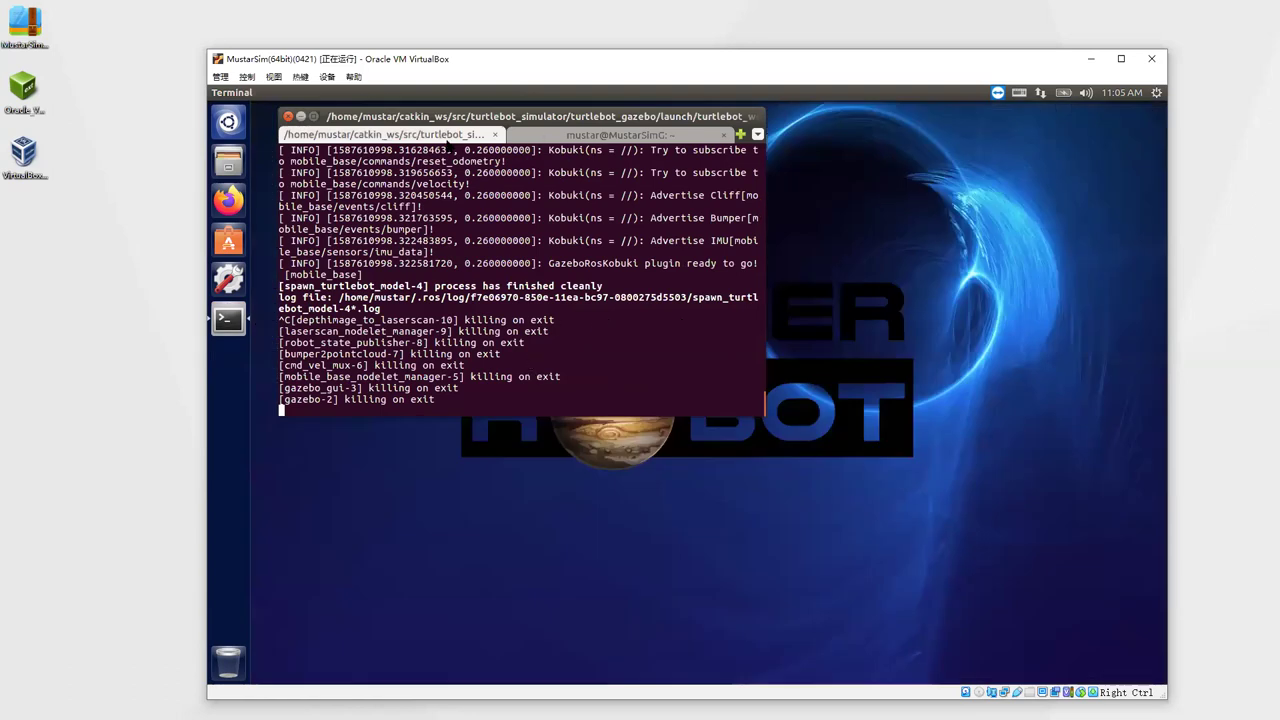
key("ctrl+shift+q")
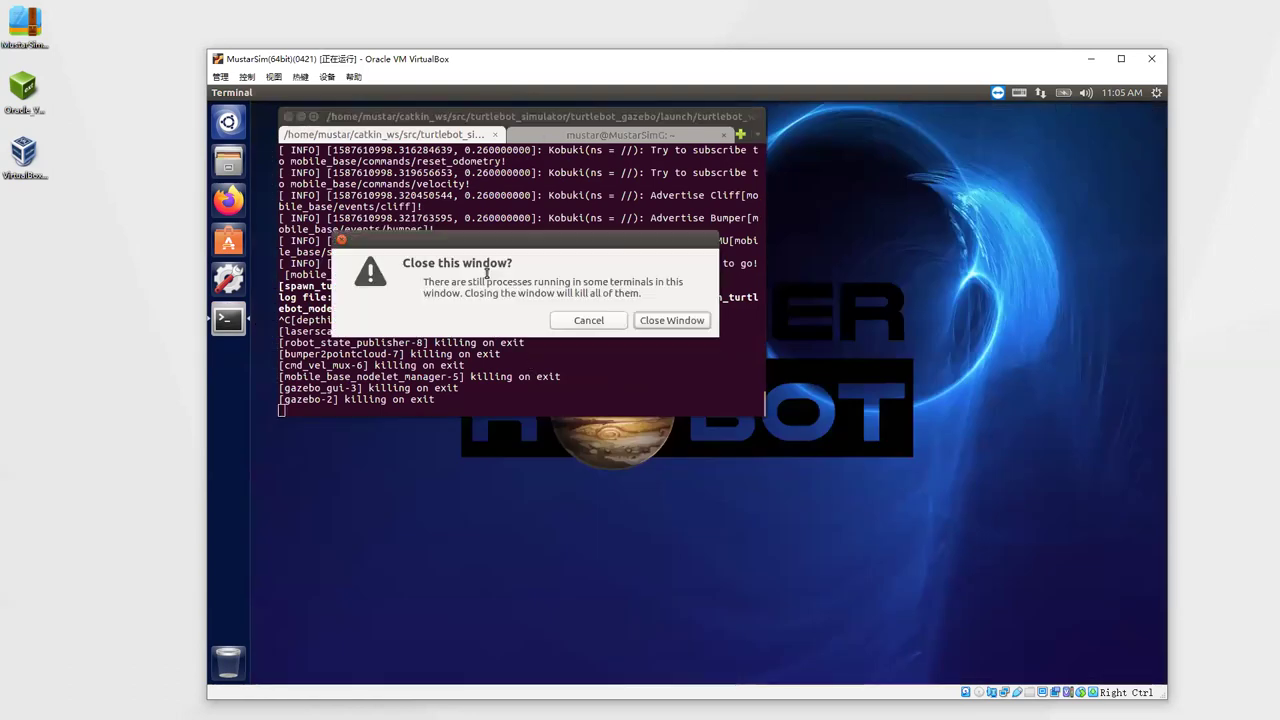
key("Escape")
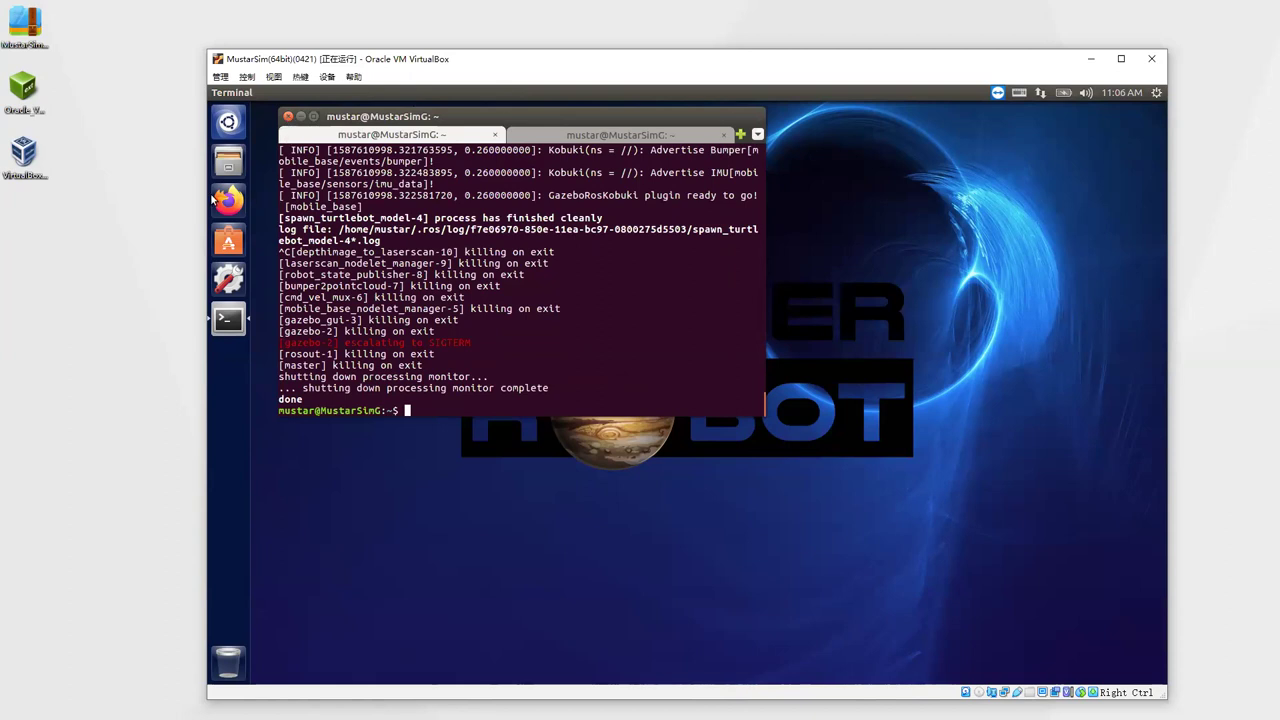
key("alt+F4")
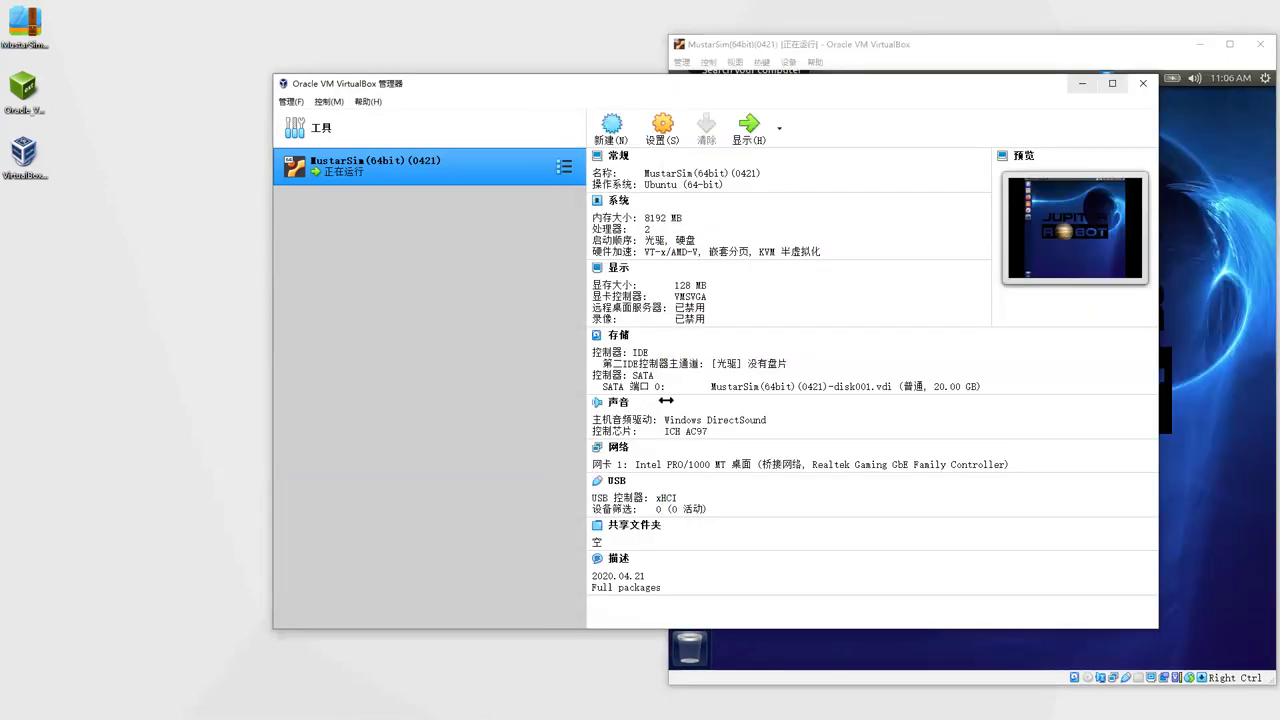
- Switch to the RoboCup@Home Education PDF in Adobe Acrobat Reader and enlarge its window to fill the space beside the virtual machine
left_click(660, 405)
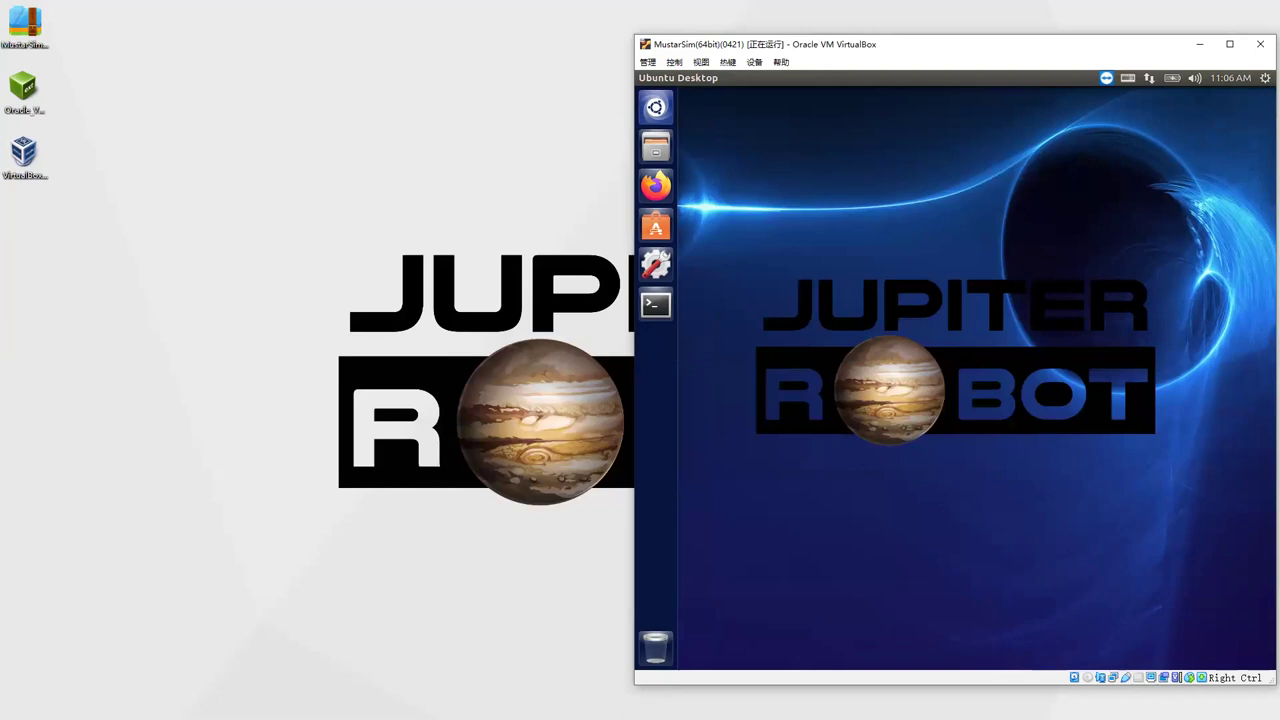
key("alt+Tab")
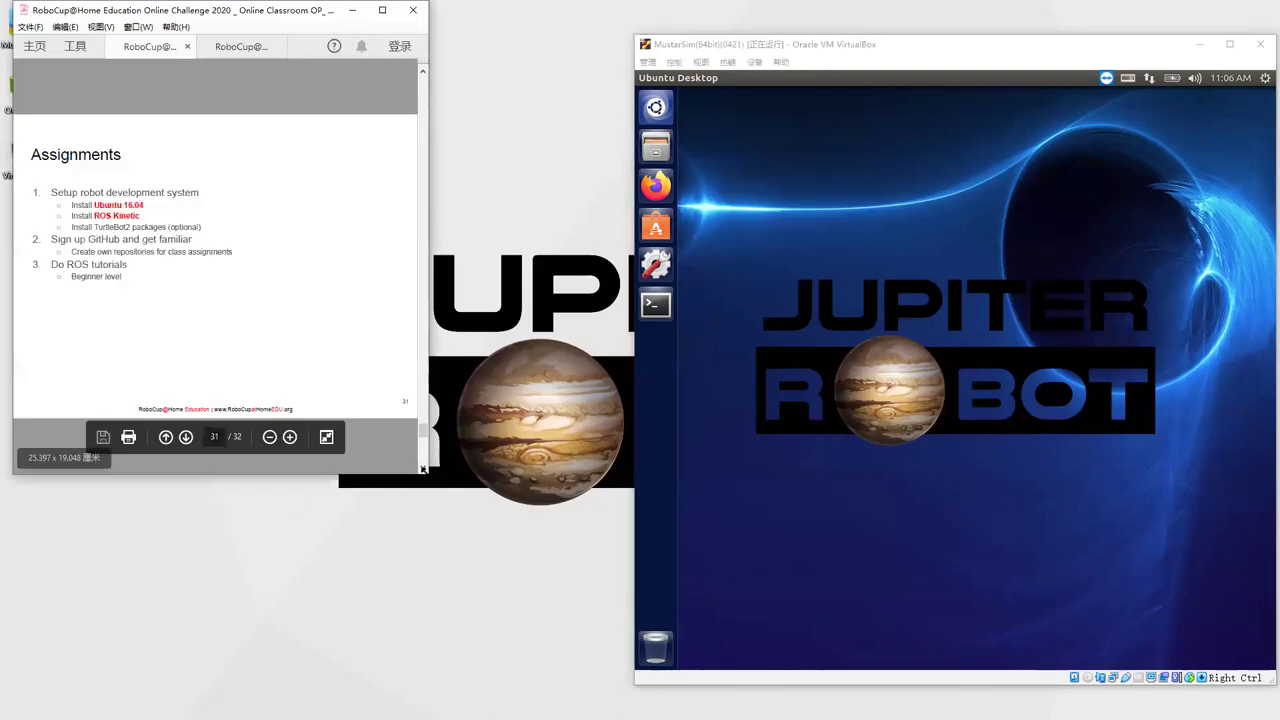
left_click_drag(423, 469, 625, 686)
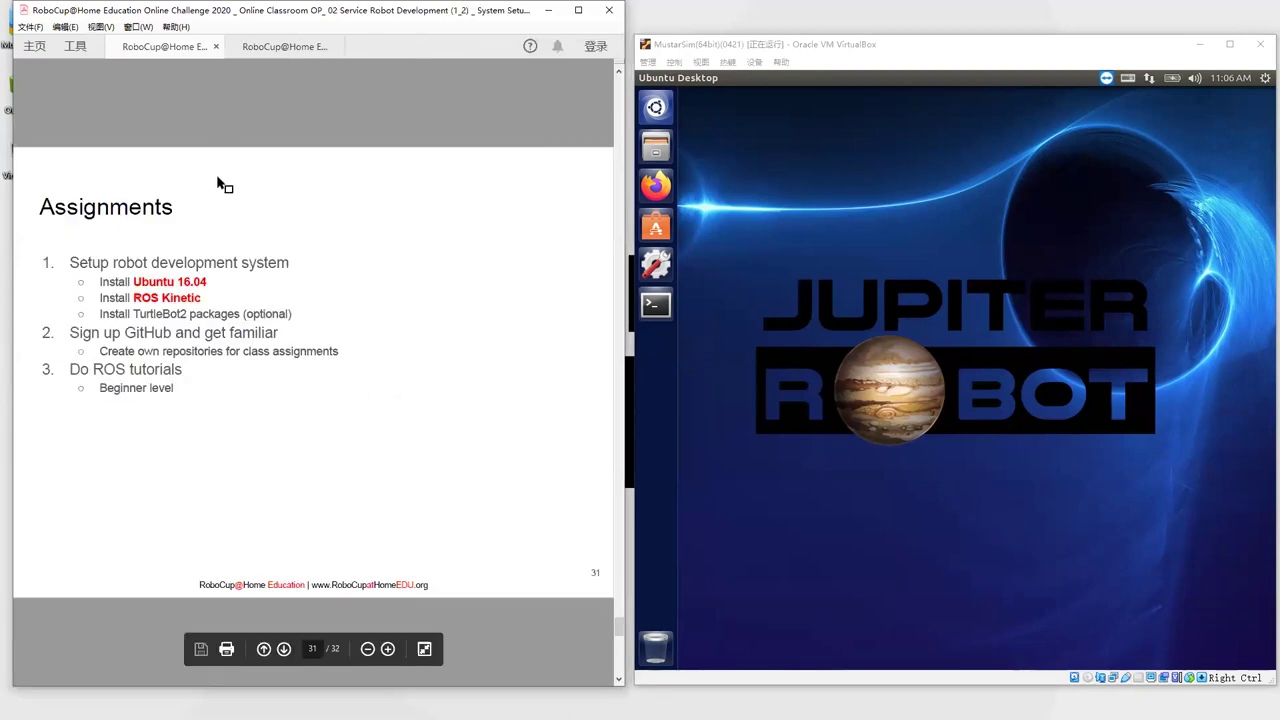